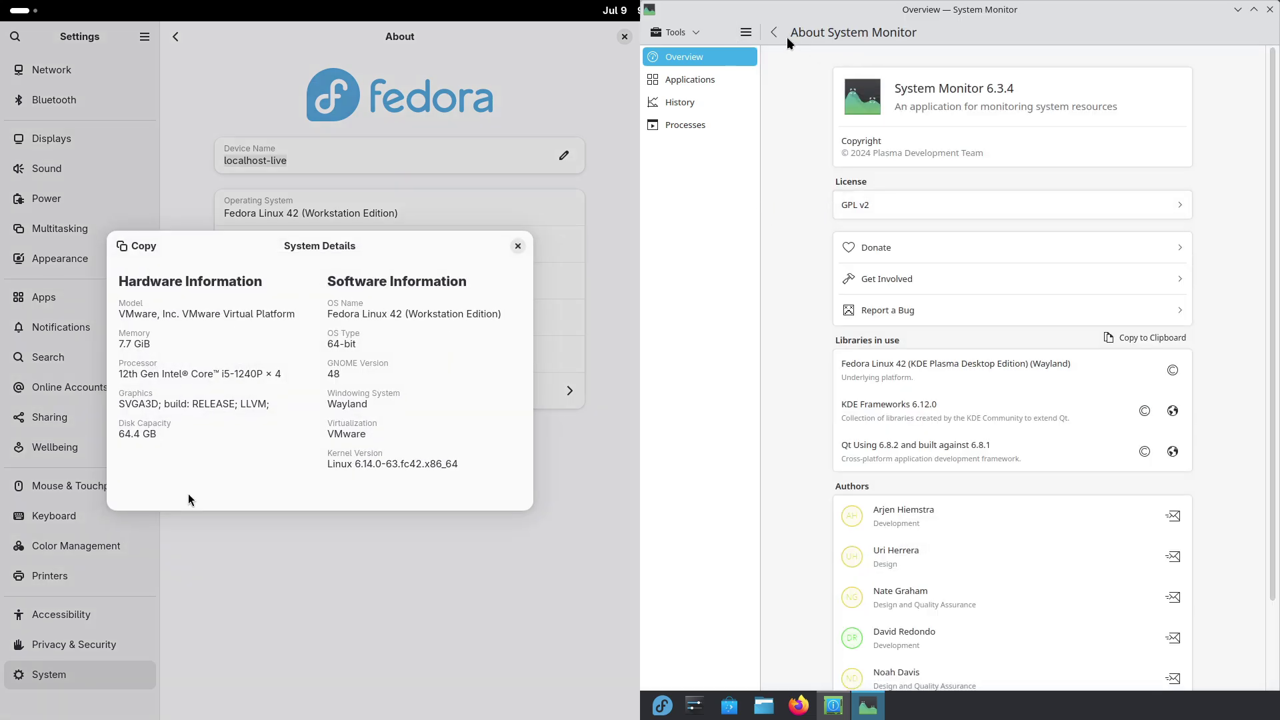
- Browse KDE System Monitor's overview, Applications and History pages
click(775, 34)
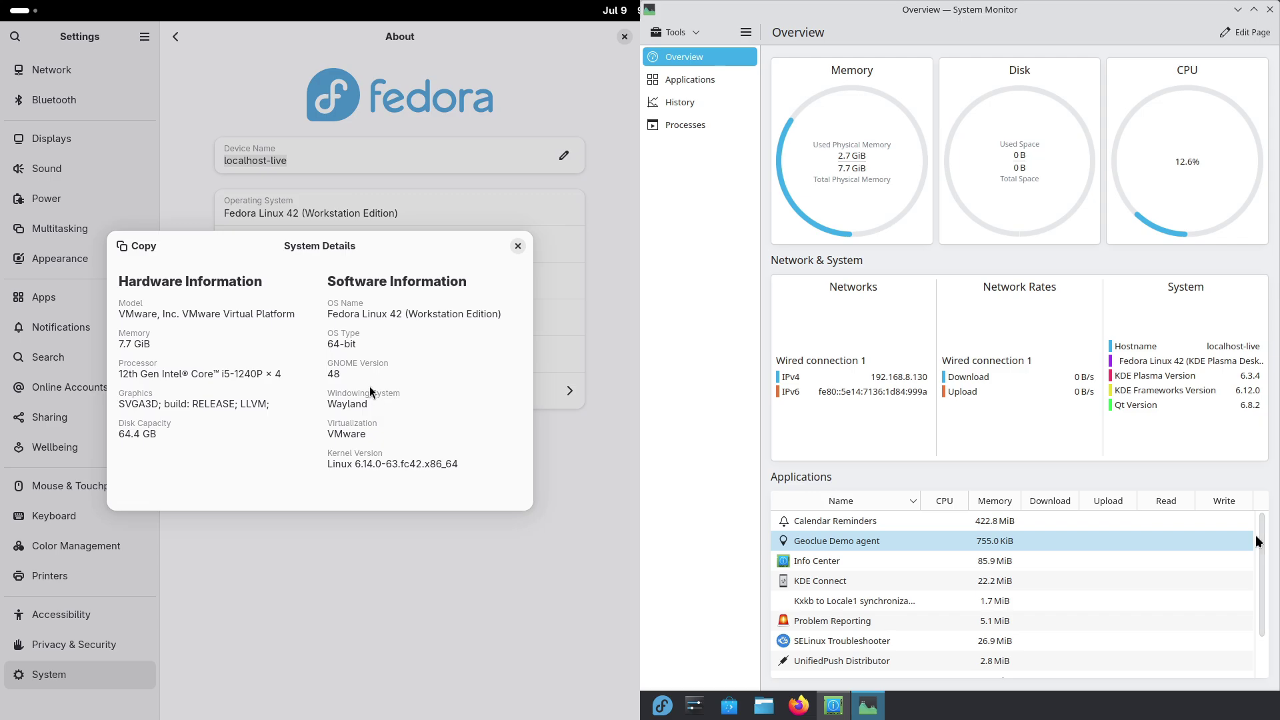
scroll(1214, 527, down, 2)
click(727, 80)
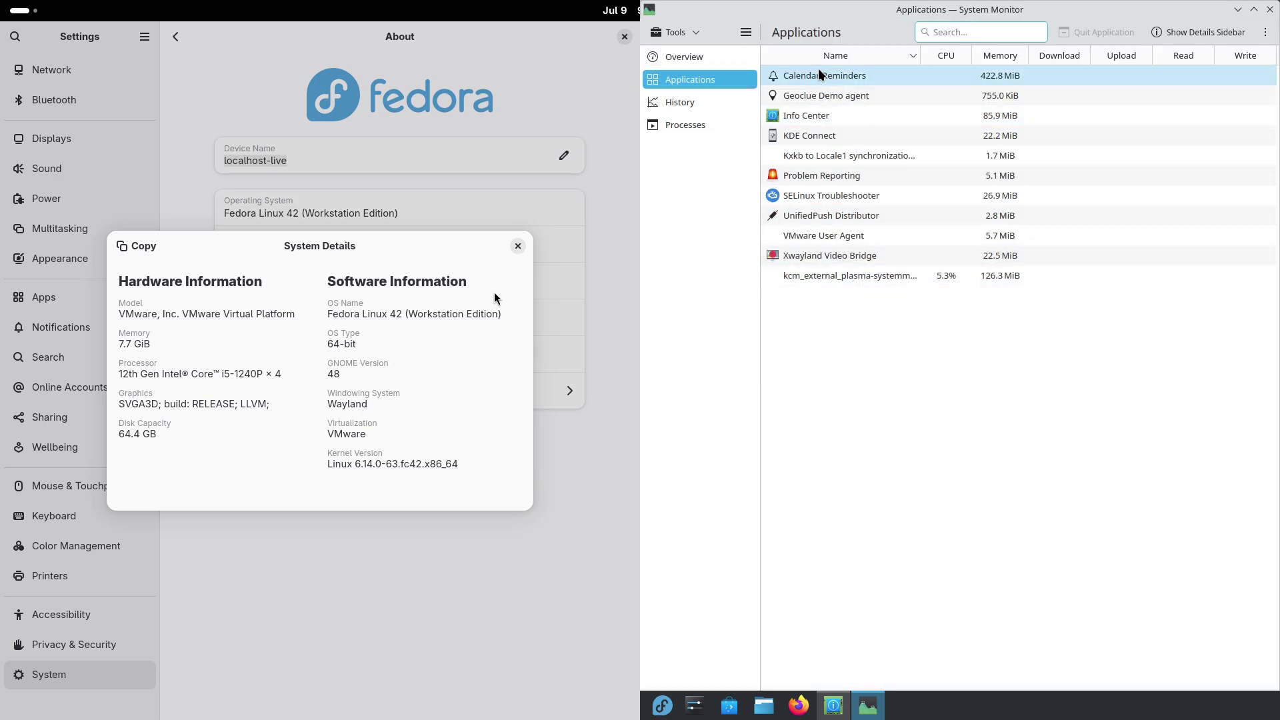
click(732, 105)
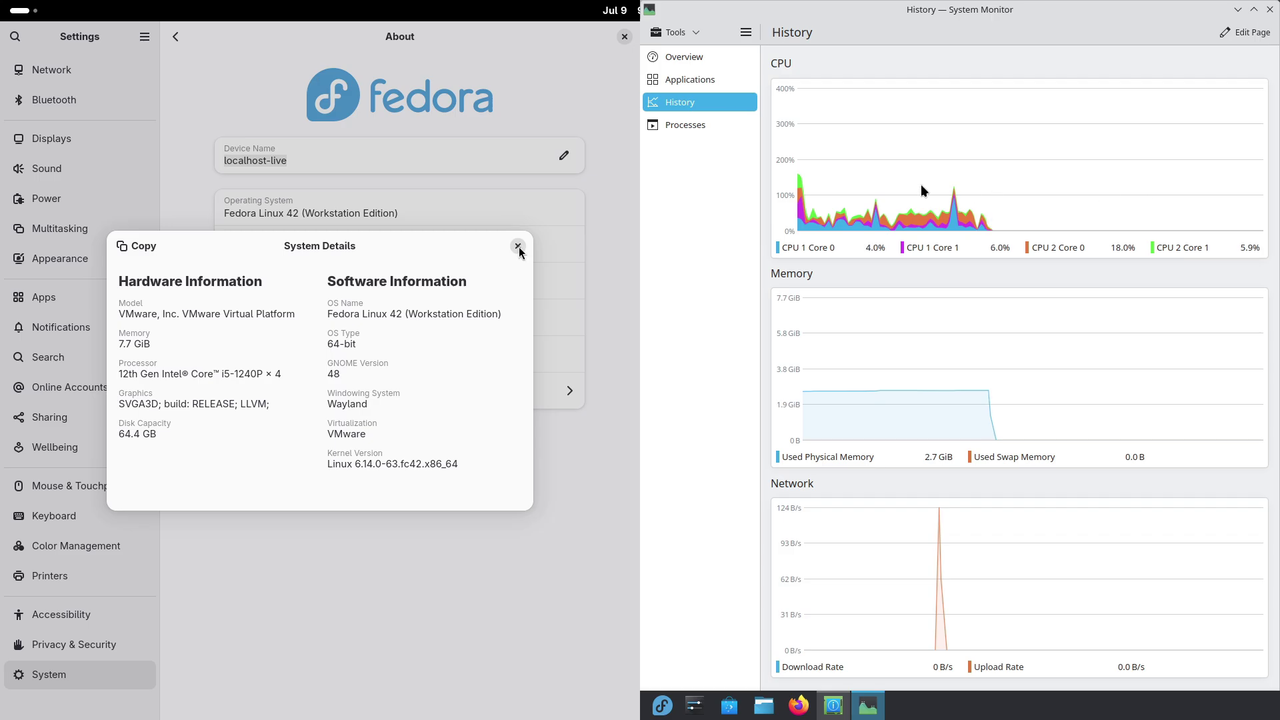
- Close GNOME's System Details and show KDE's processes as a tree under systemd
click(519, 246)
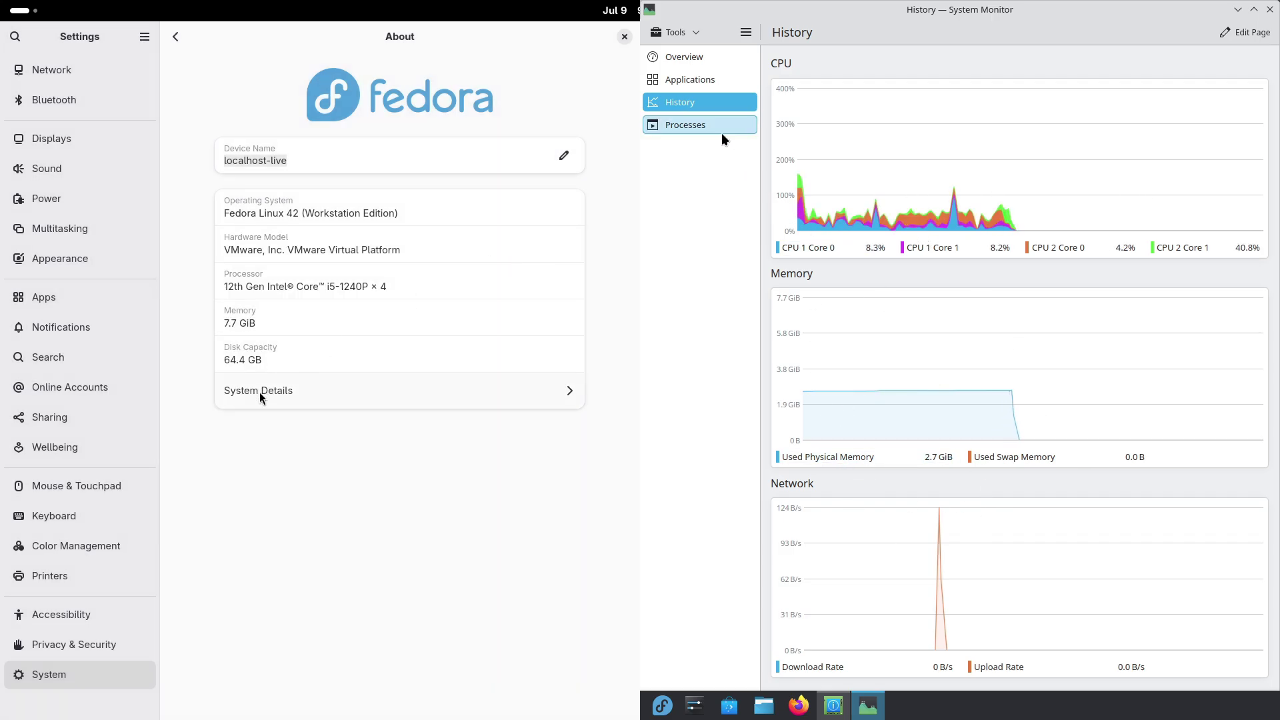
click(722, 126)
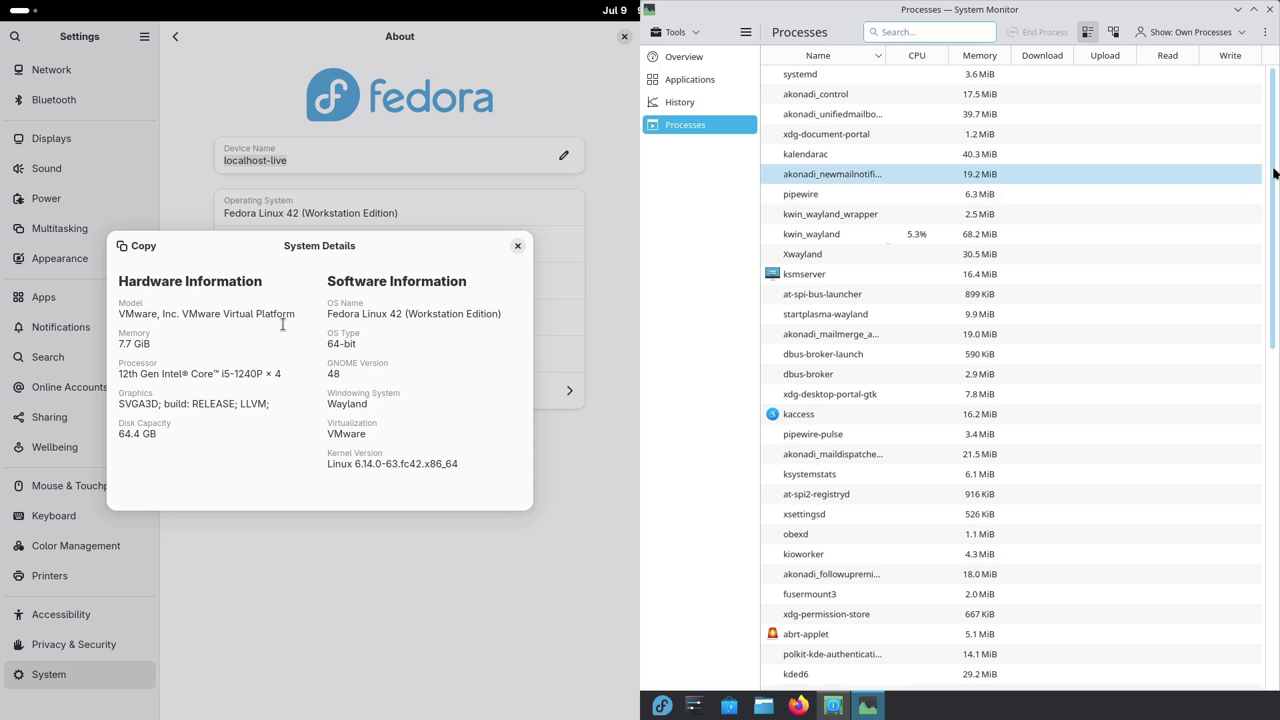
drag(1276, 174, 1257, 543)
click(1111, 32)
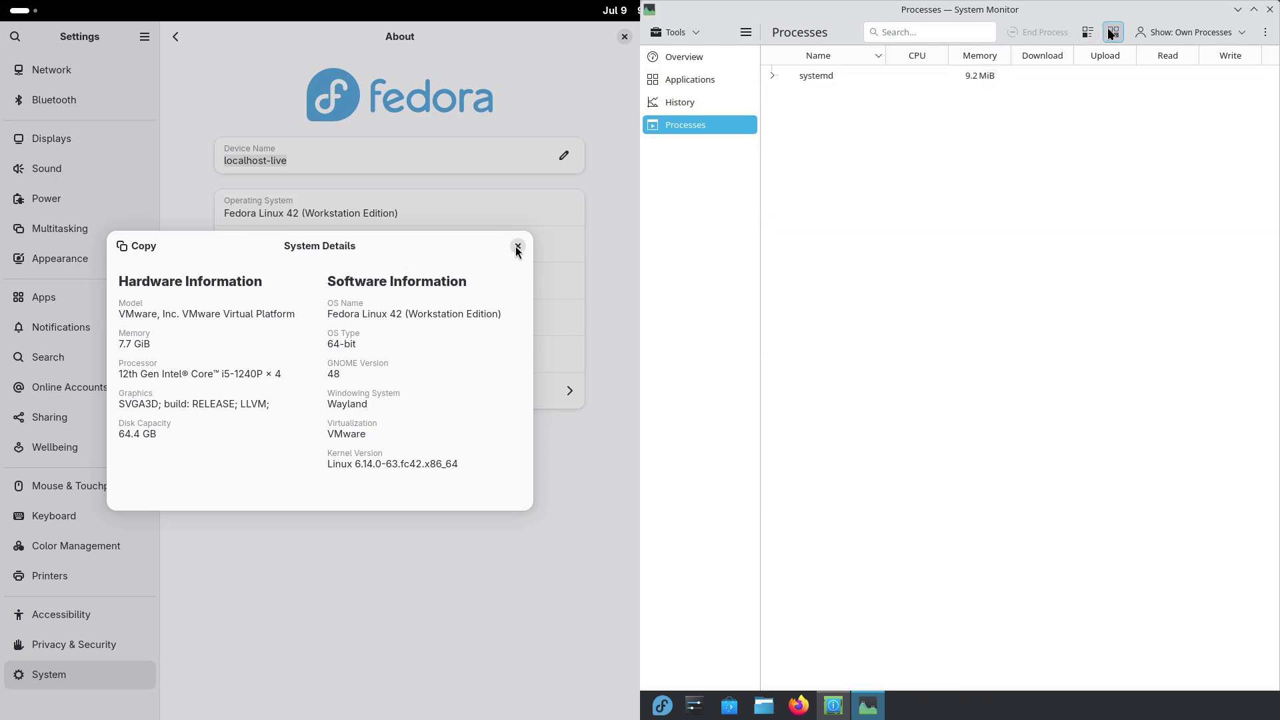
click(518, 246)
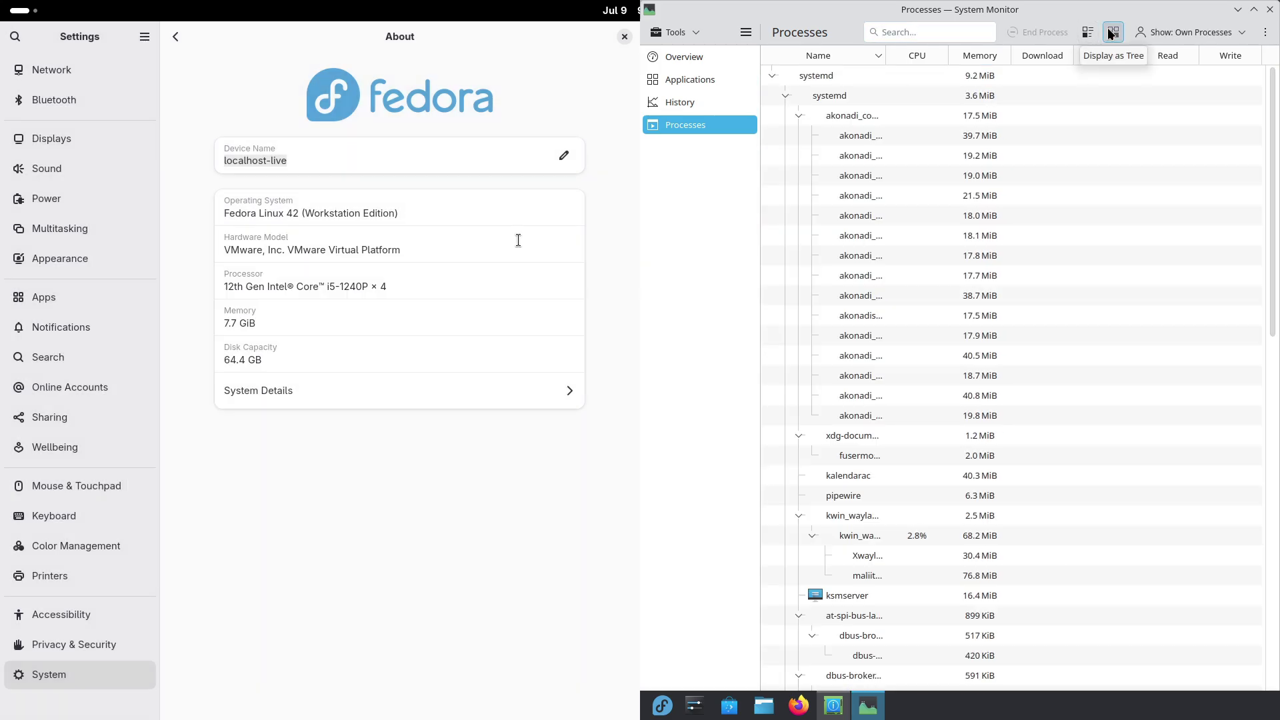
- Close System Monitor and step through Info Center's X-Server, Window Manager, Wayland, Vulkan and OpenGL (GLX) pages
click(1270, 9)
click(714, 627)
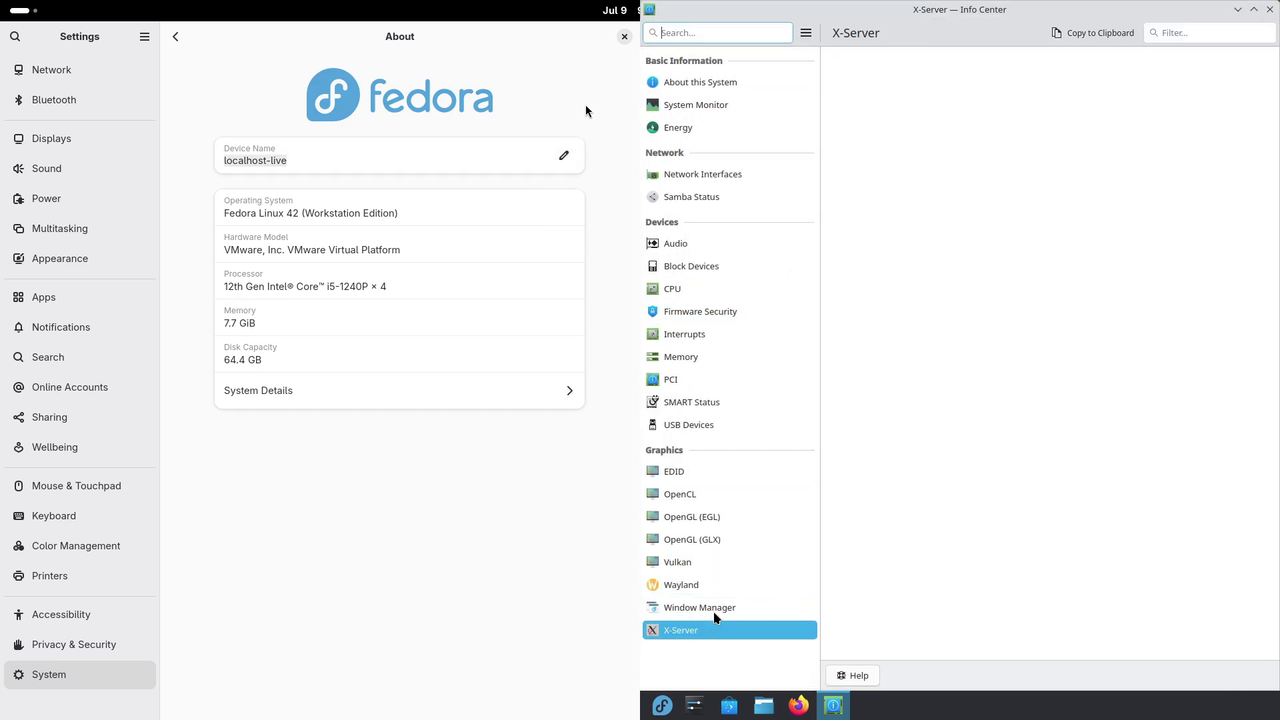
click(714, 610)
click(713, 581)
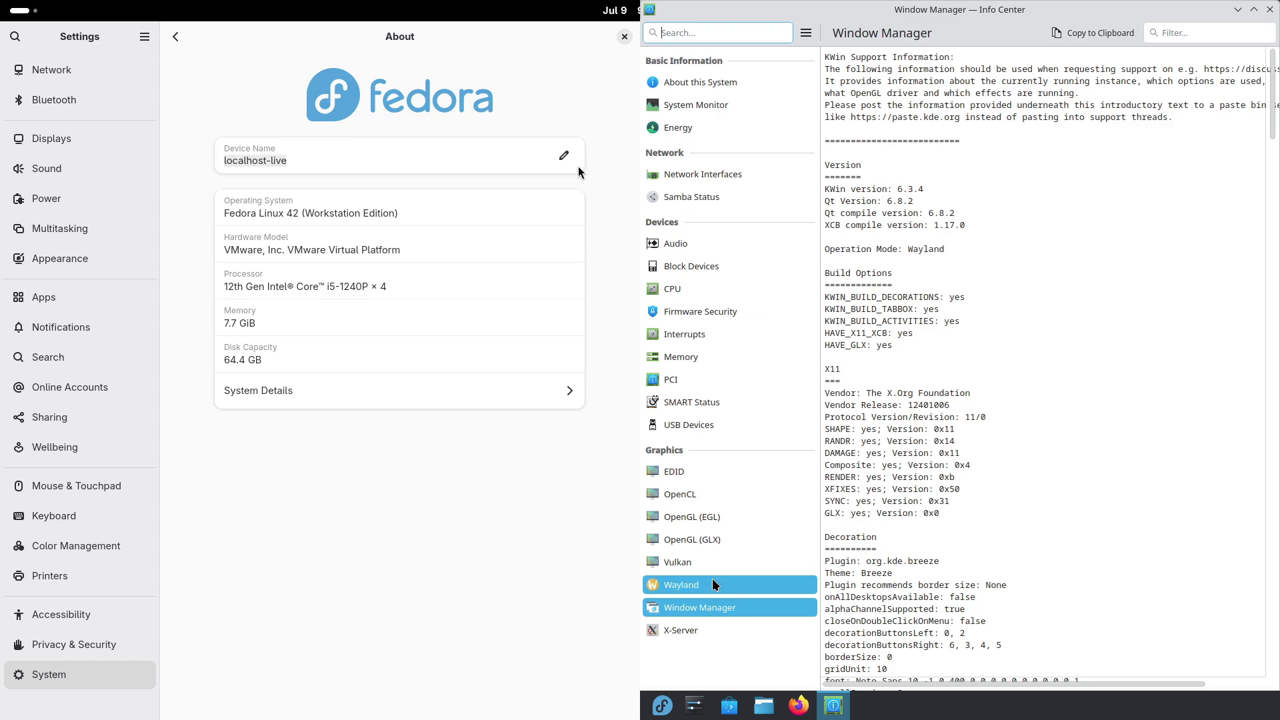
click(712, 563)
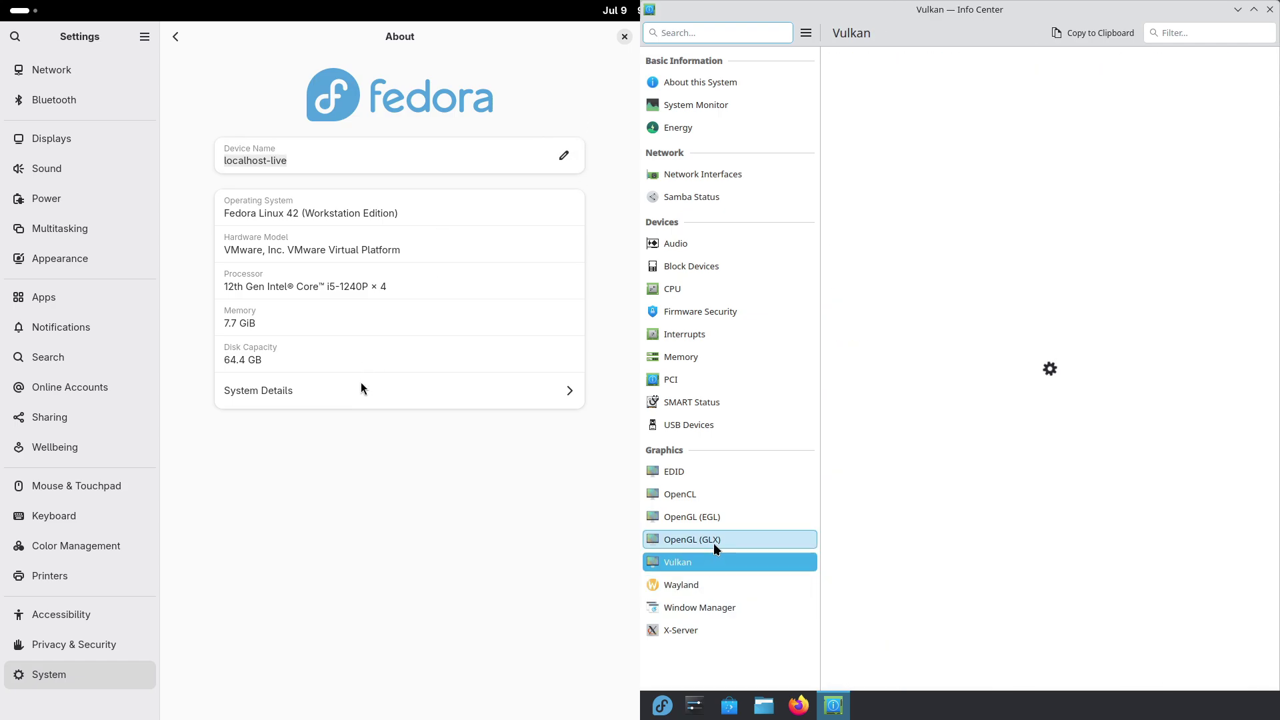
click(361, 390)
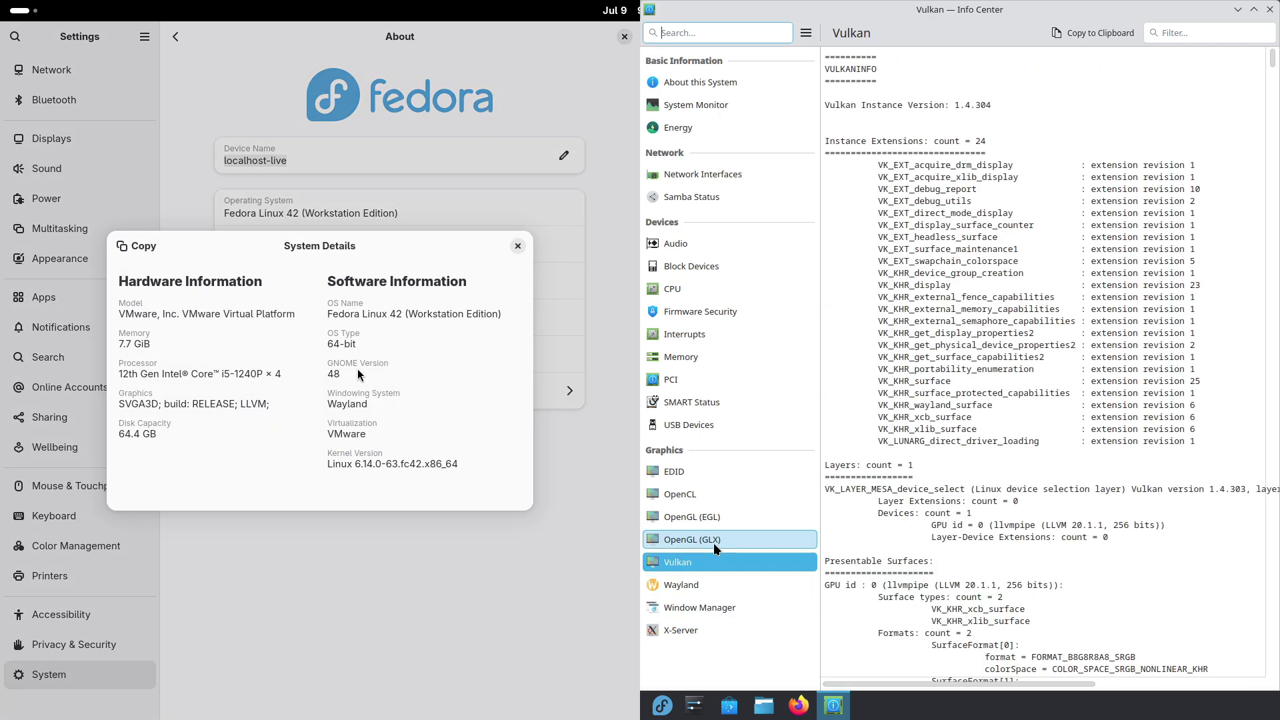
click(714, 543)
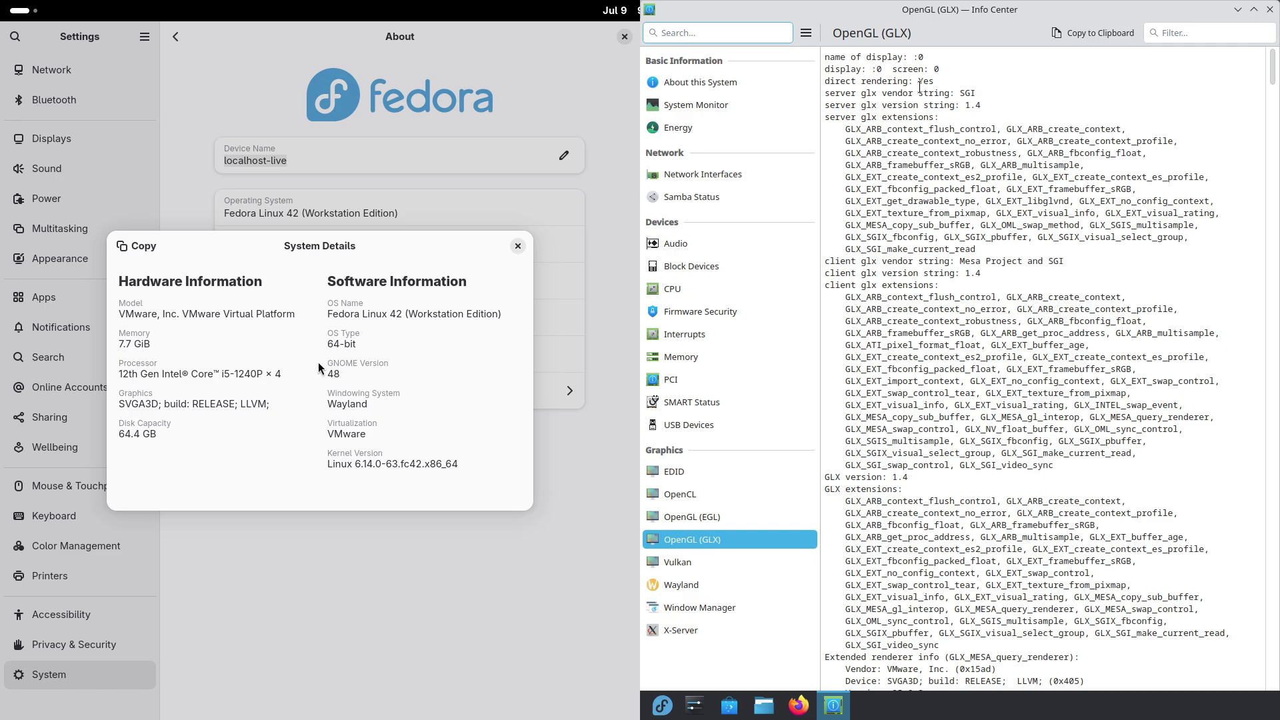
- Close KDE Info Center, GNOME's System Details dialog and GNOME Settings
click(1272, 16)
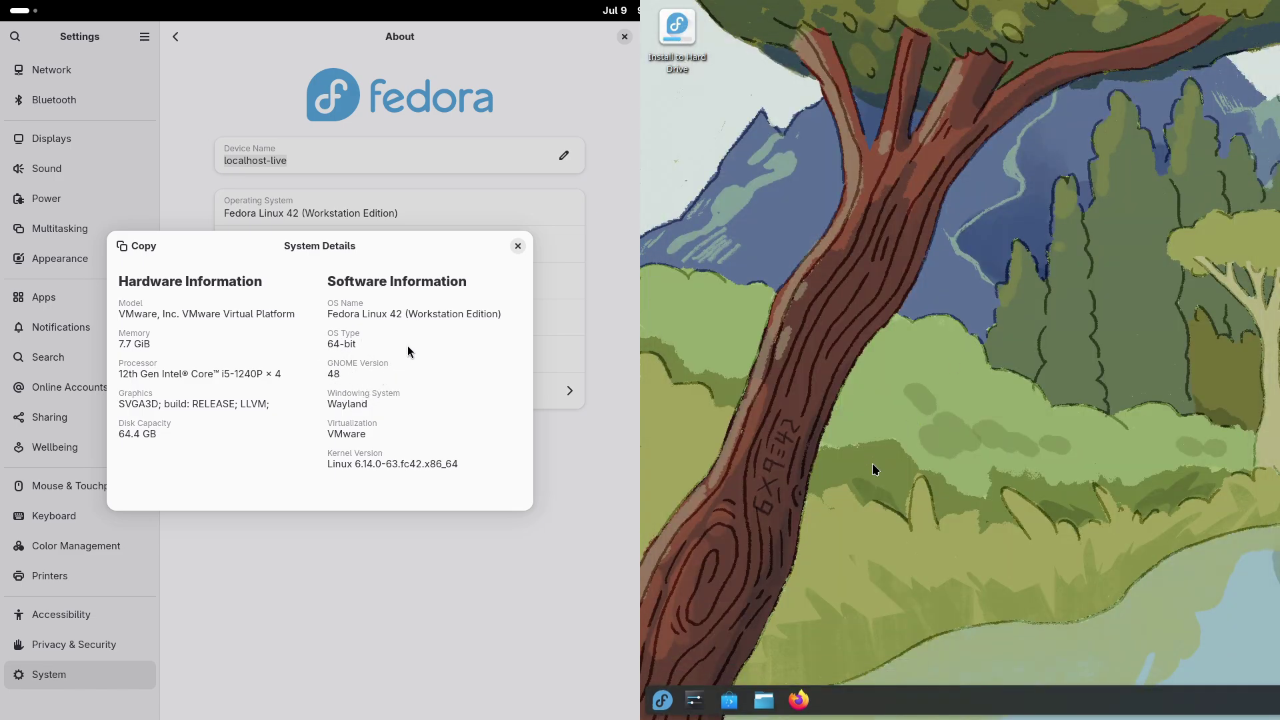
click(518, 246)
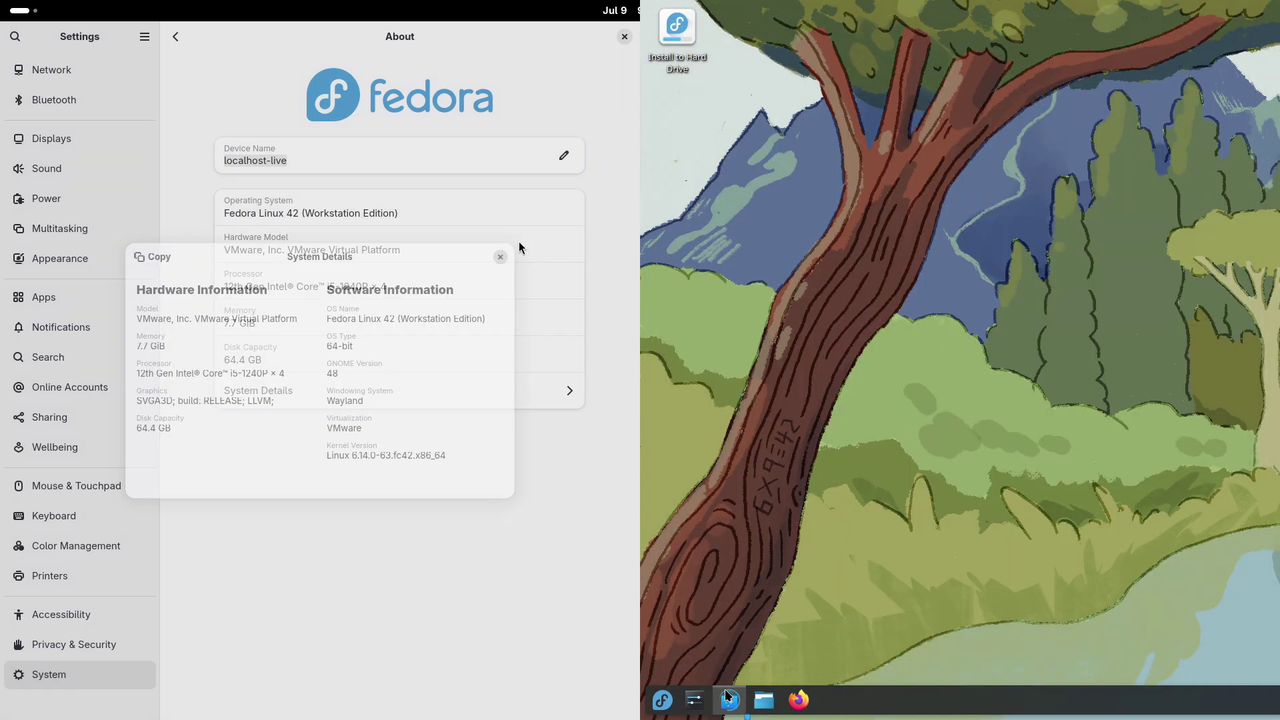
click(624, 38)
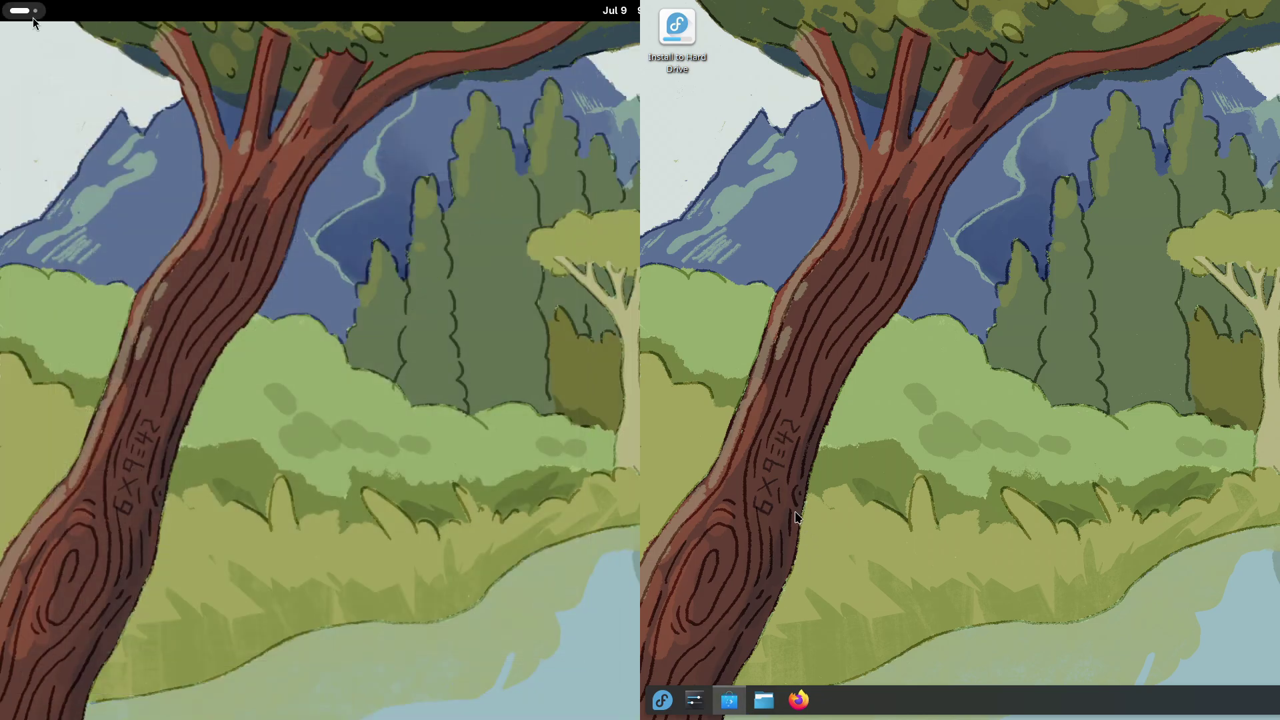
- Launch Discover maximised to full height and show its Installed software list
click(33, 15)
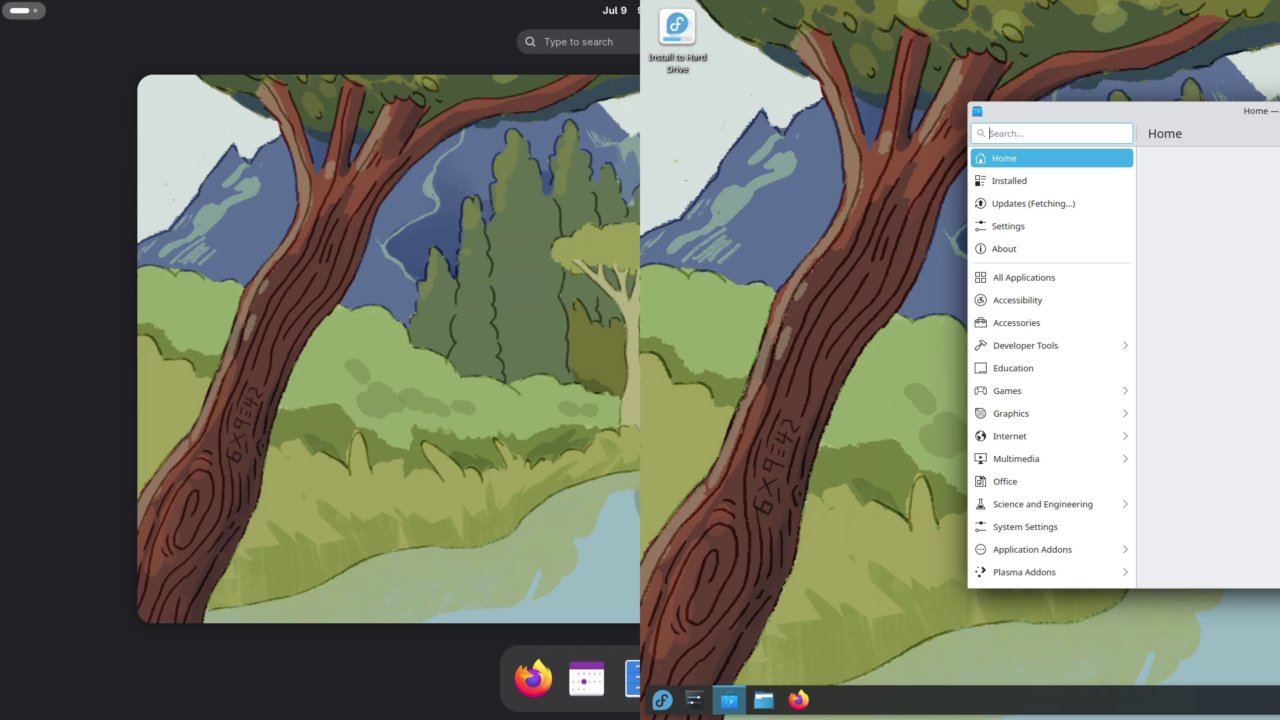
double_click(1121, 110)
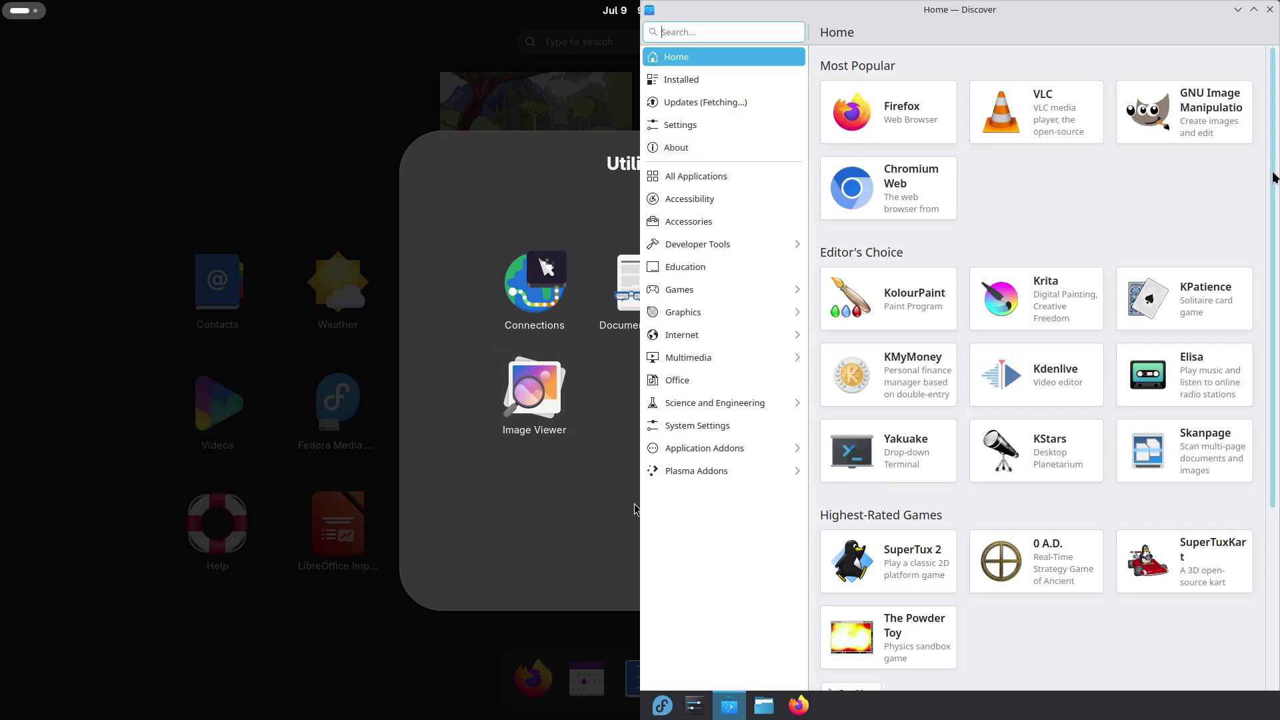
scroll(1267, 200, down, 2)
scroll(1254, 334, down, 4)
scroll(1254, 364, up, 2)
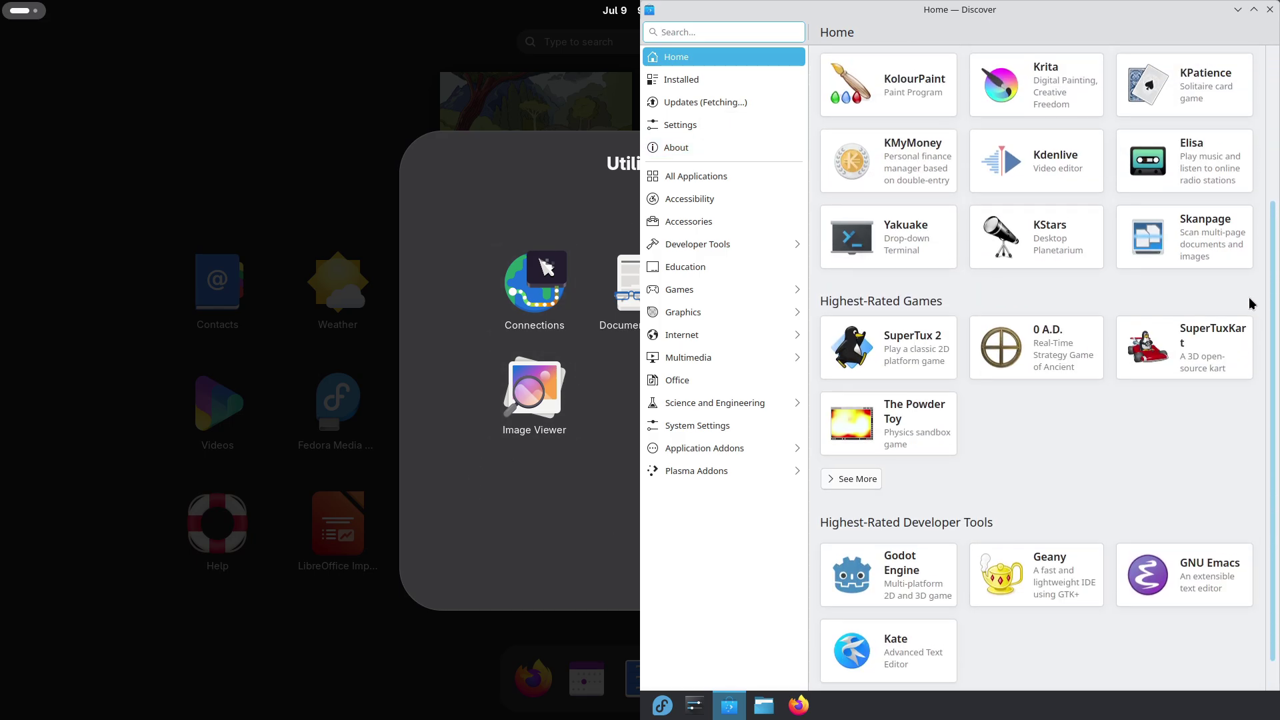
scroll(1247, 214, up, 3)
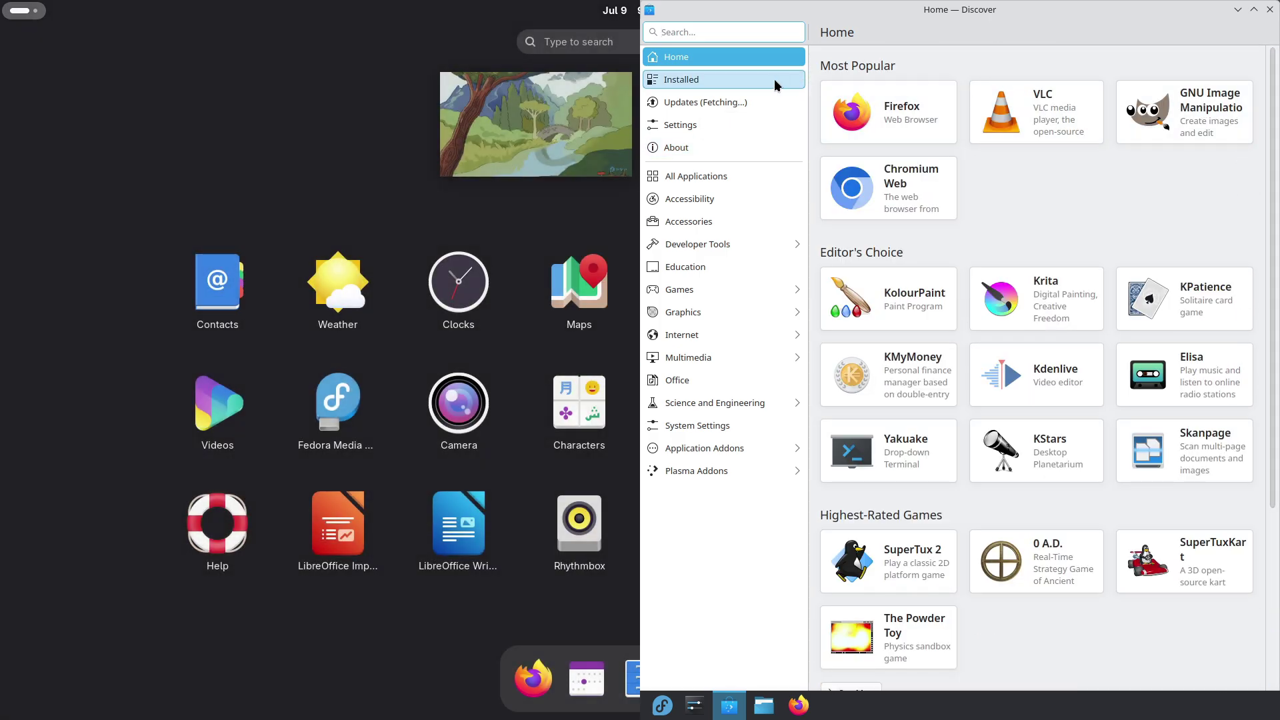
click(775, 81)
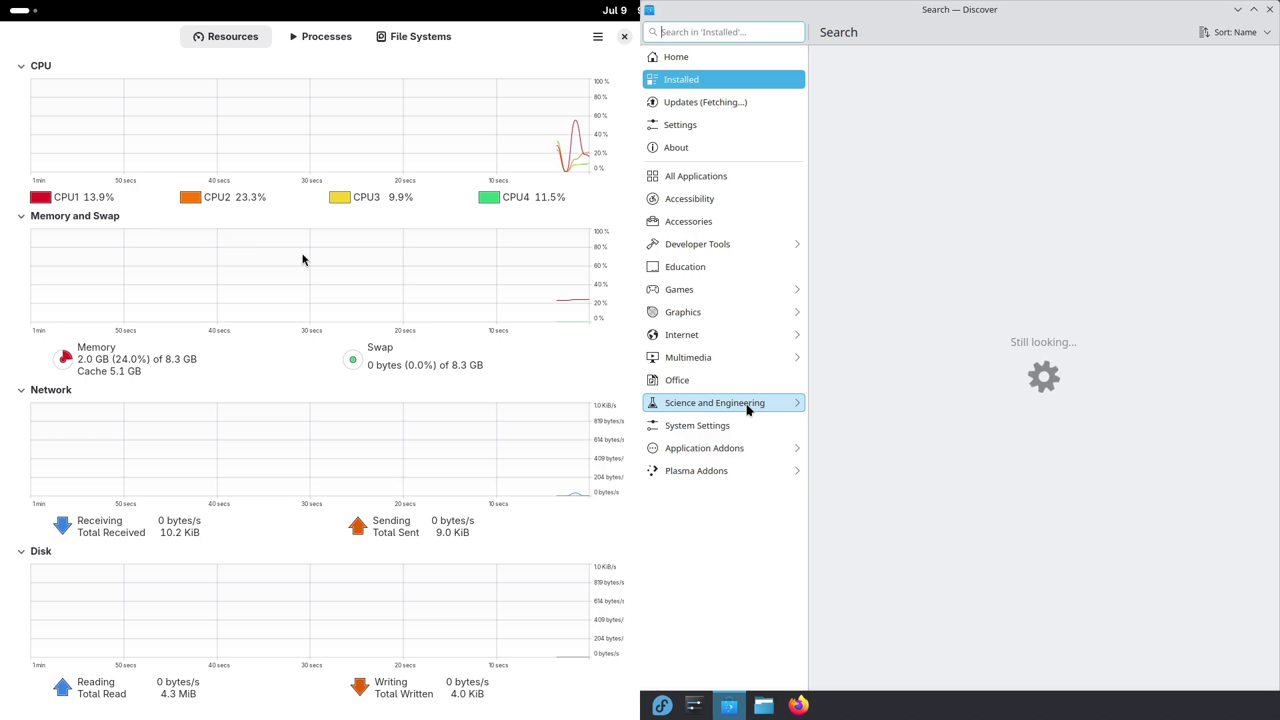
- View Discover's About and All Applications pages and GNOME System Monitor's File Systems list
click(719, 144)
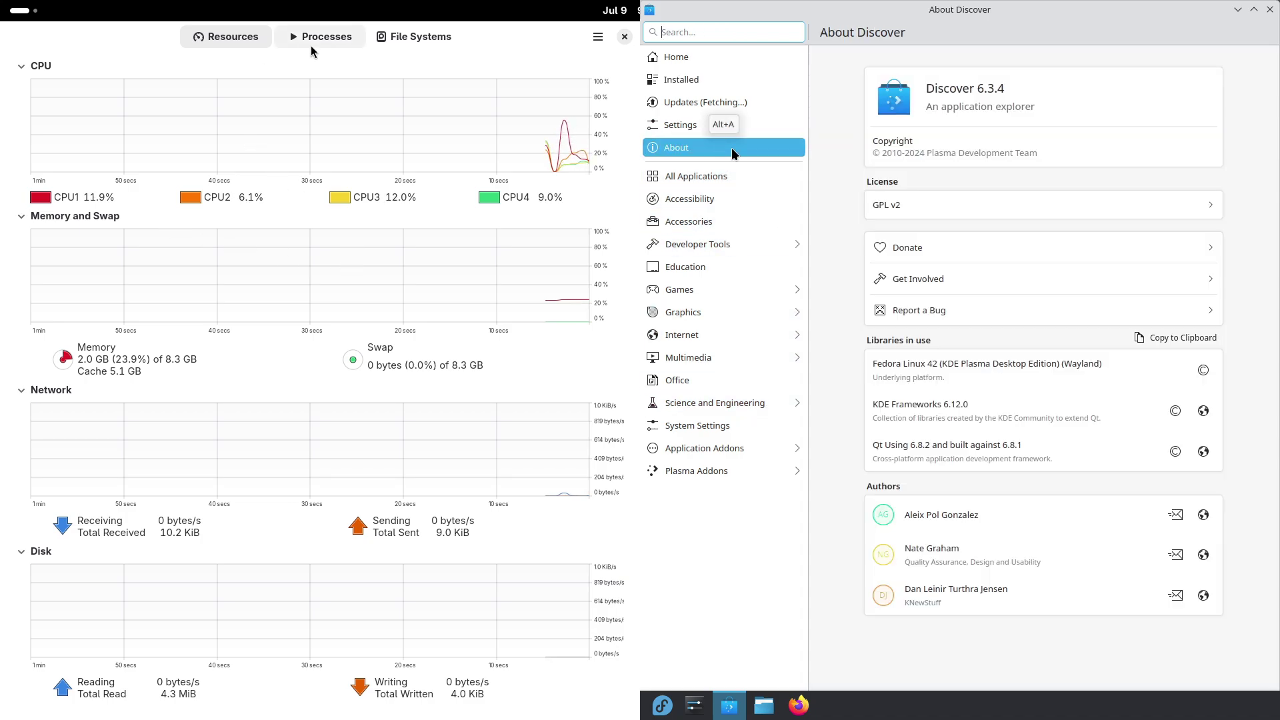
click(310, 46)
click(755, 176)
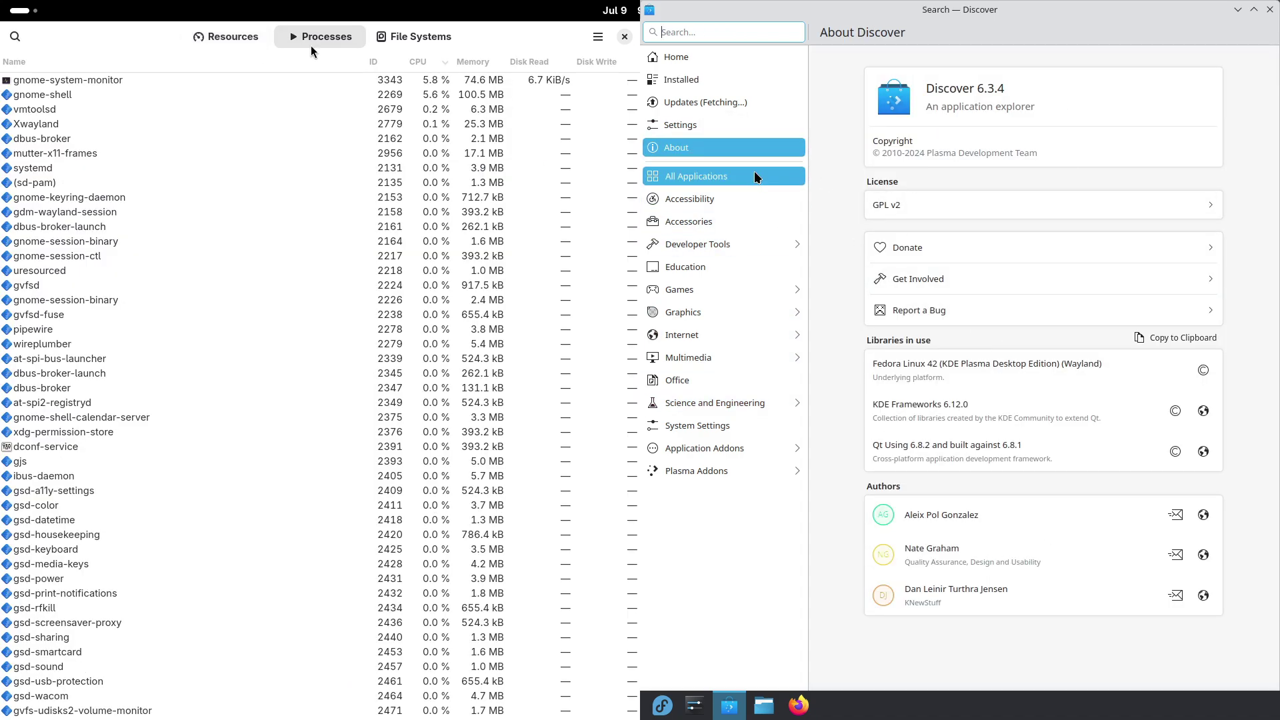
click(400, 43)
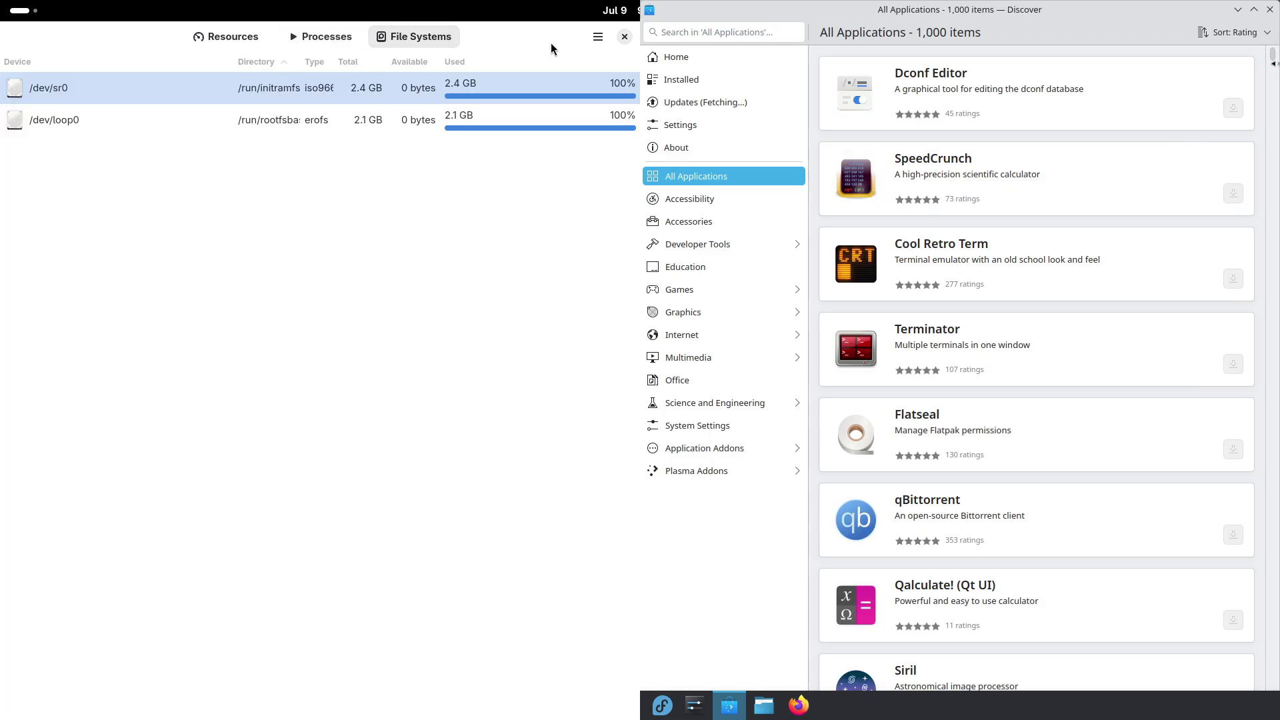
scroll(1271, 59, down, 5)
scroll(1273, 60, down, 5)
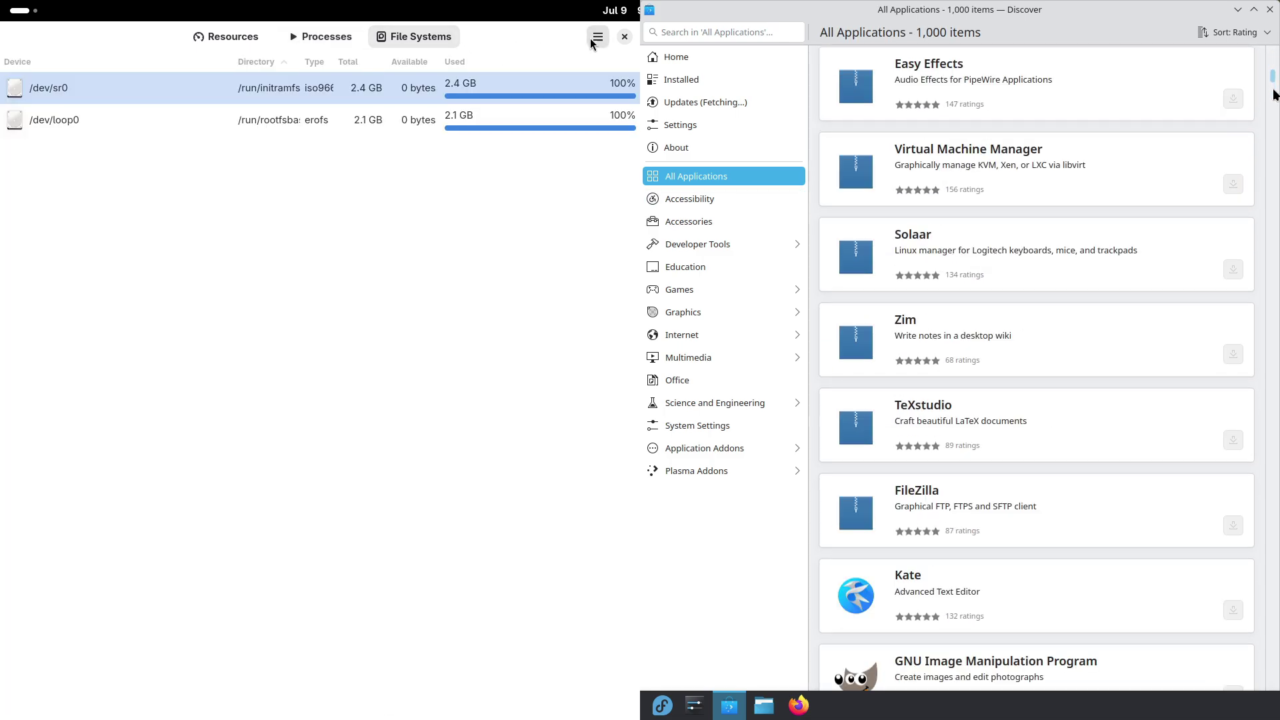
scroll(1274, 60, down, 5)
- Show GNOME System Monitor's About (version 48.0), Discover's Updates page and the launcher's options menu
click(598, 37)
click(760, 100)
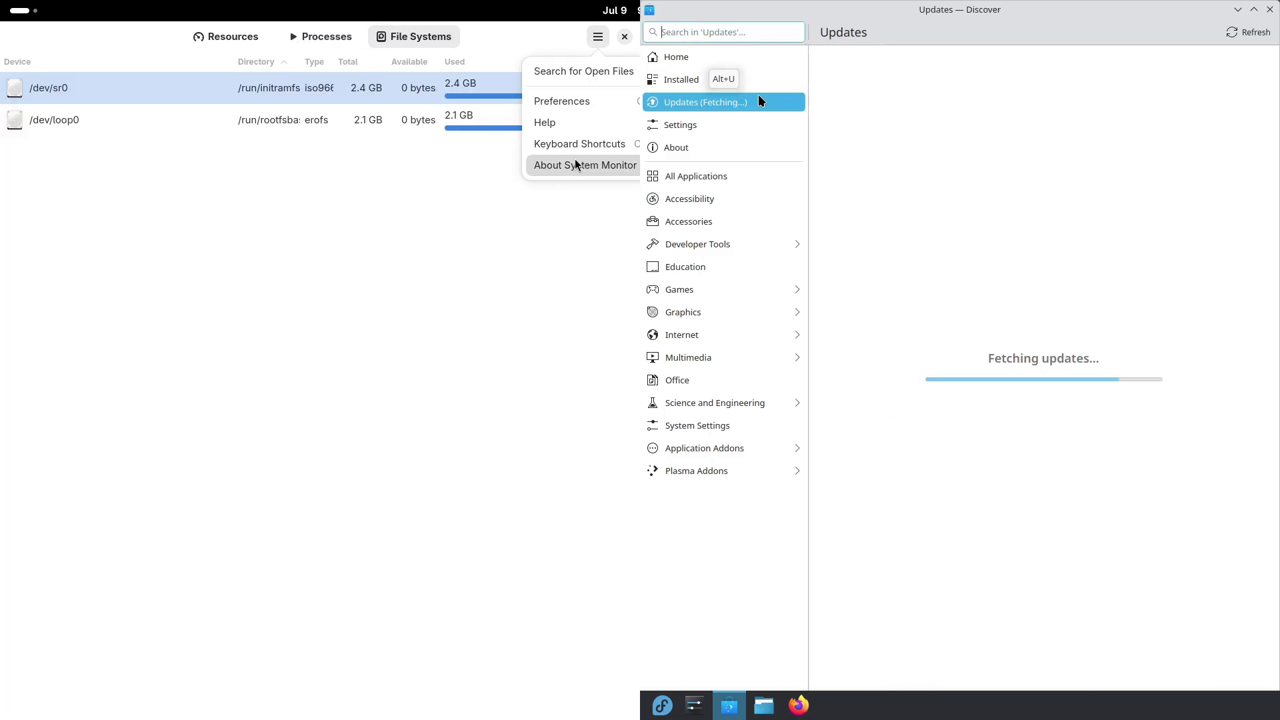
click(577, 163)
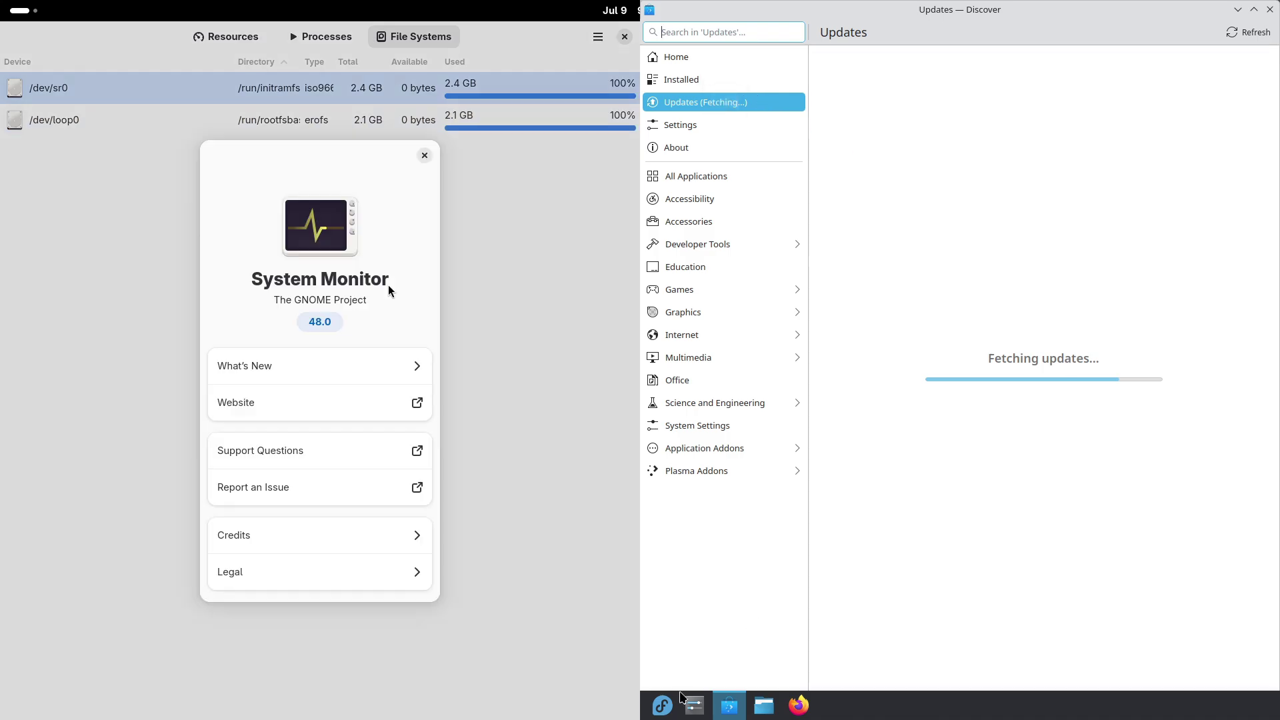
right_click(679, 698)
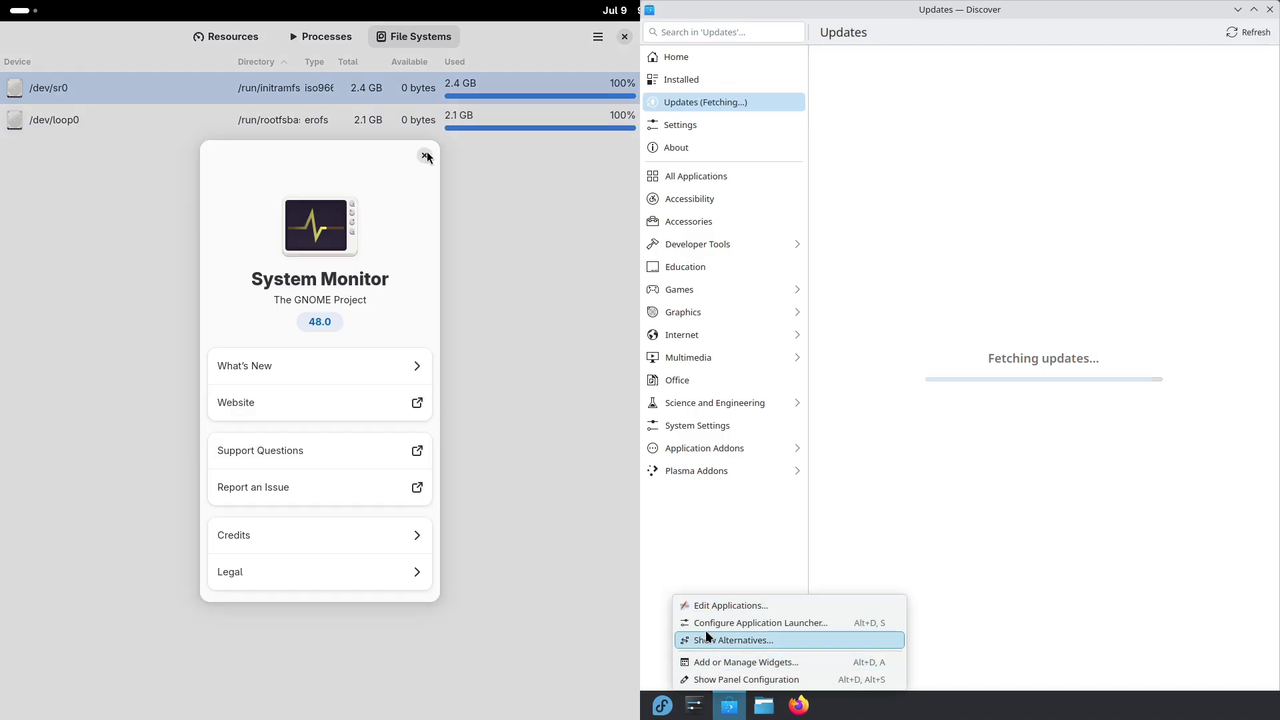
- Close System Monitor's About dialog, show its Processes list, and browse Plasma's widgets
click(427, 158)
click(722, 689)
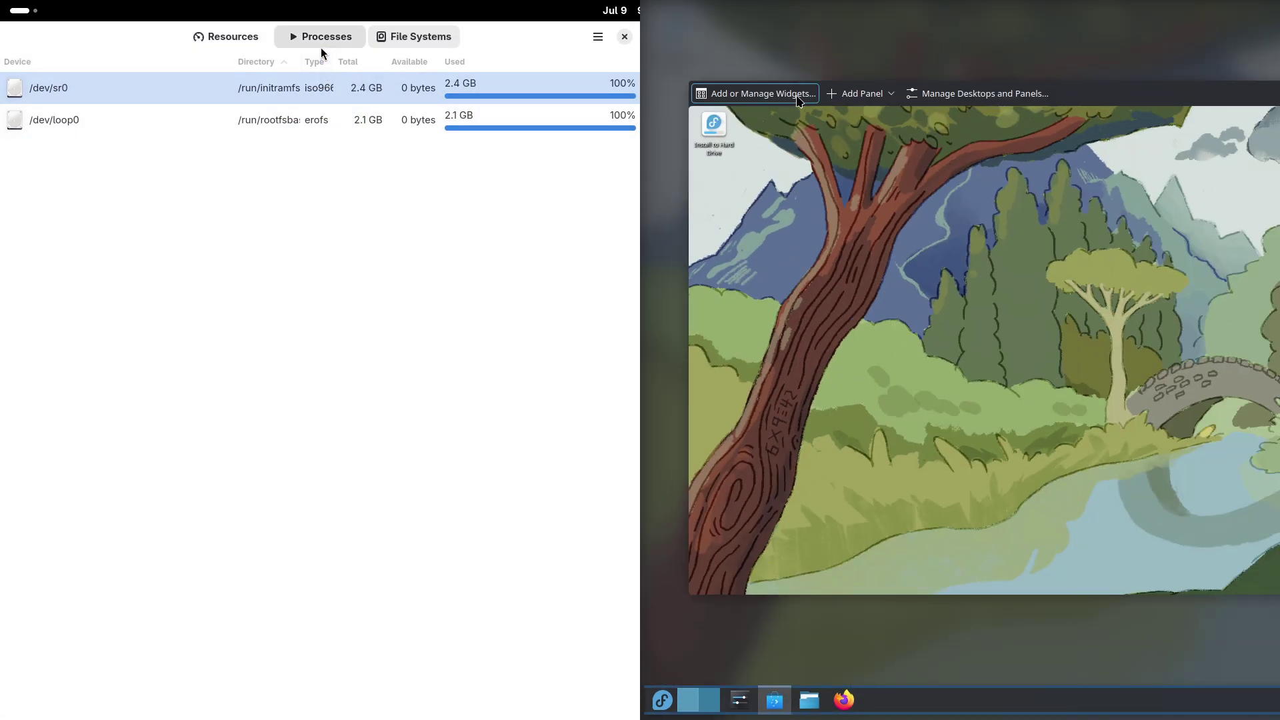
click(321, 52)
click(799, 99)
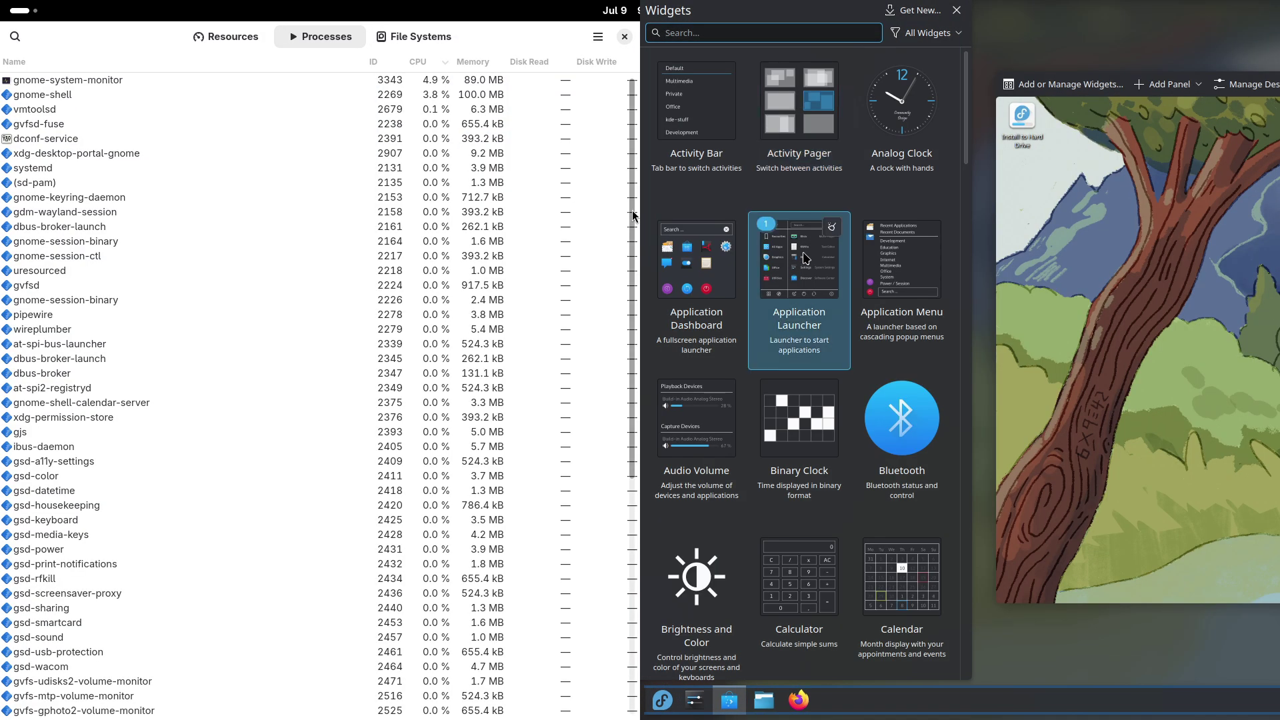
scroll(617, 374, down, 10)
scroll(807, 267, down, 8)
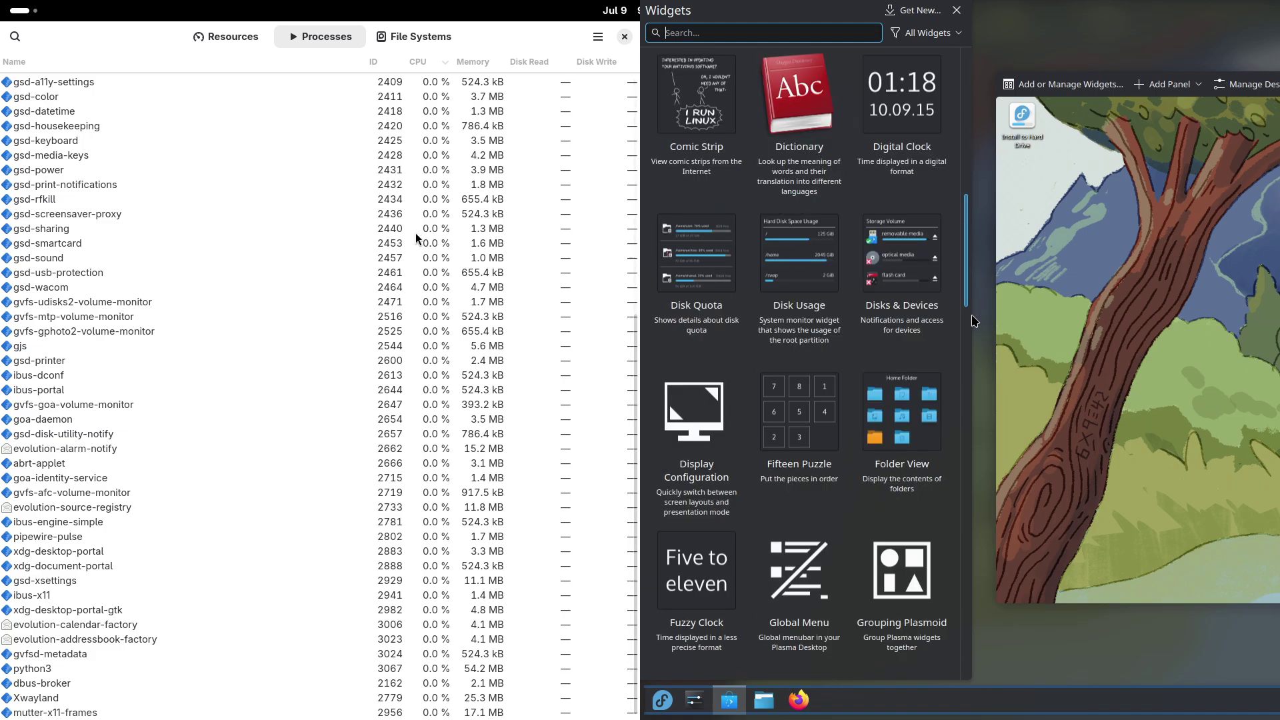
scroll(960, 320, down, 8)
scroll(961, 320, down, 3)
- Collapse System Monitor's Disk and Network resource sections and preview alternative launcher widgets
click(230, 39)
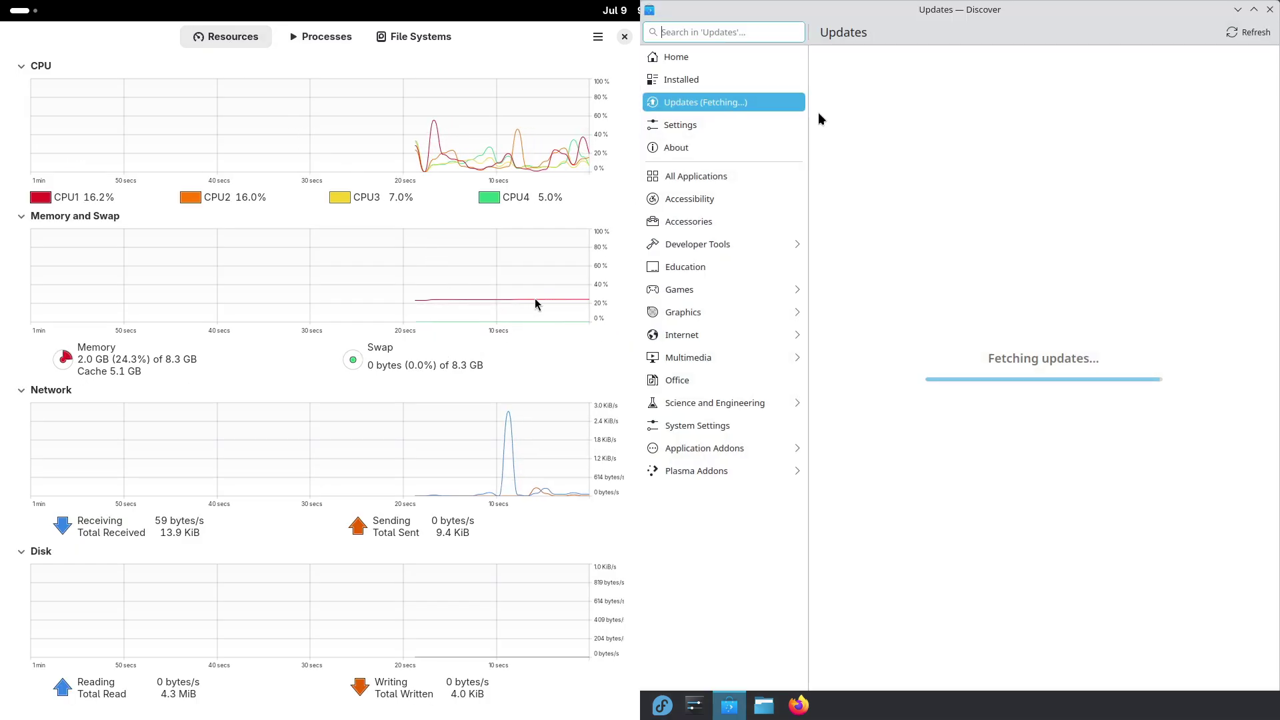
click(29, 552)
right_click(663, 704)
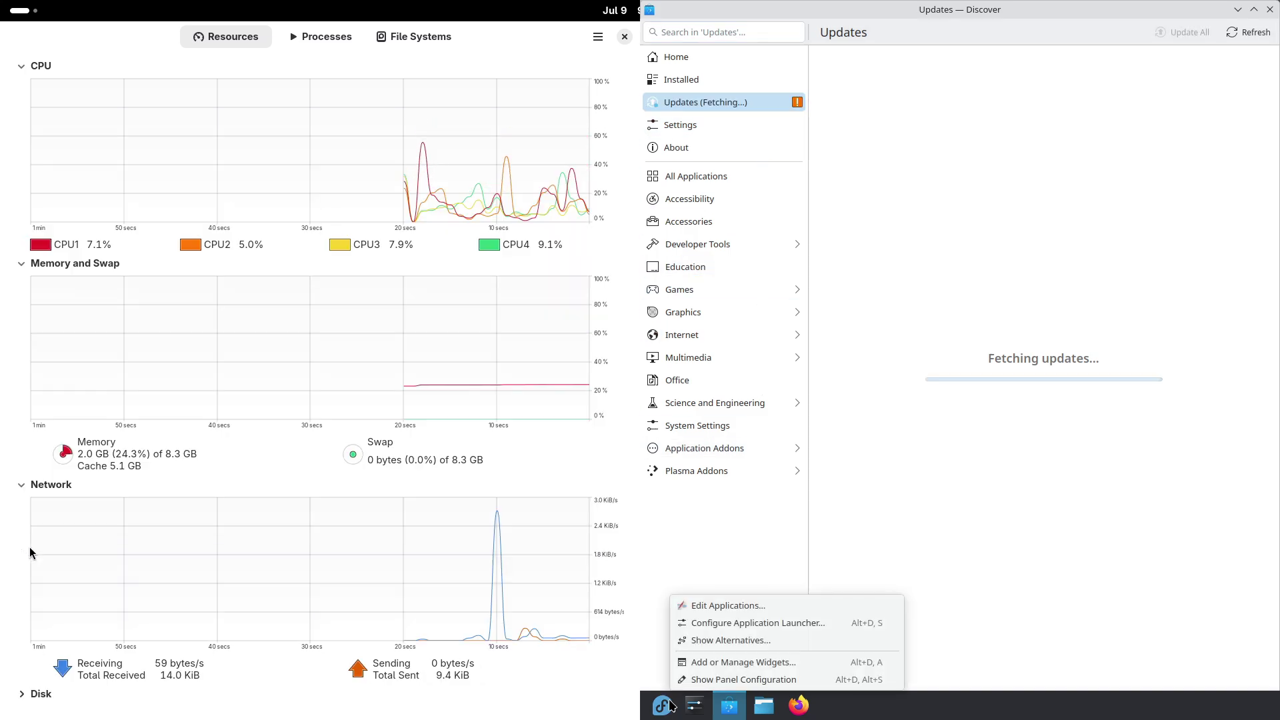
click(667, 640)
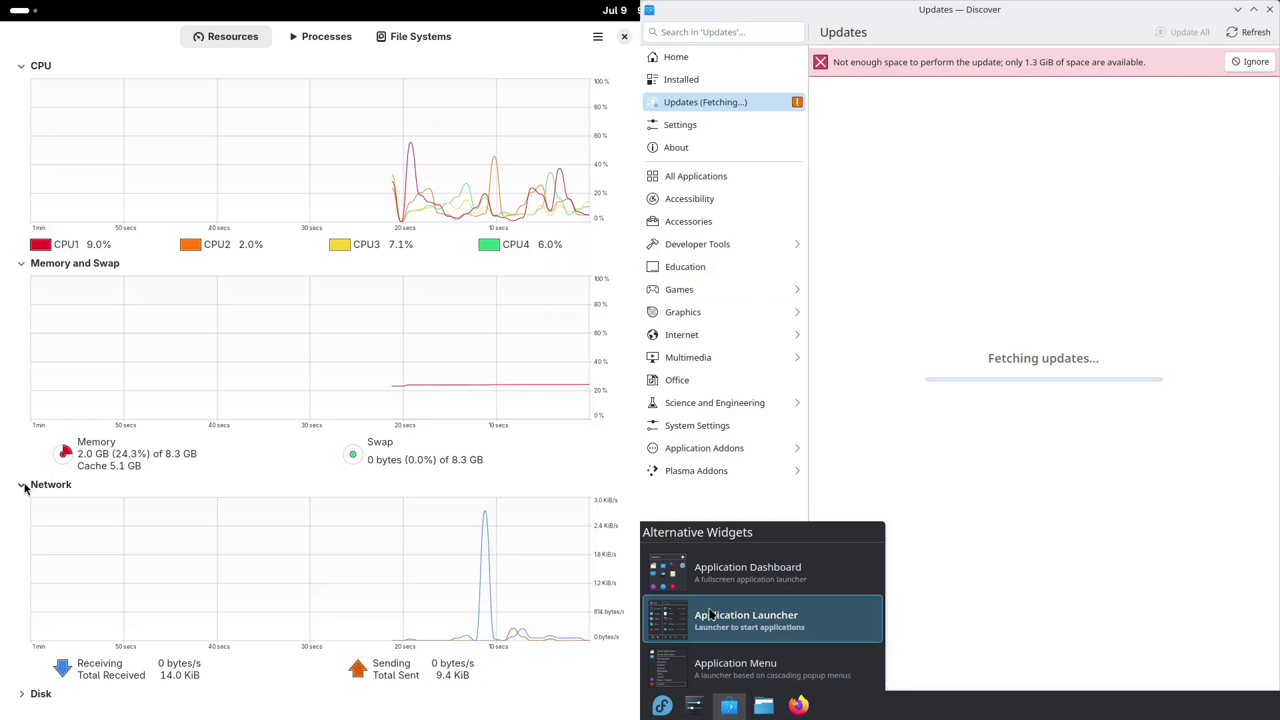
click(24, 487)
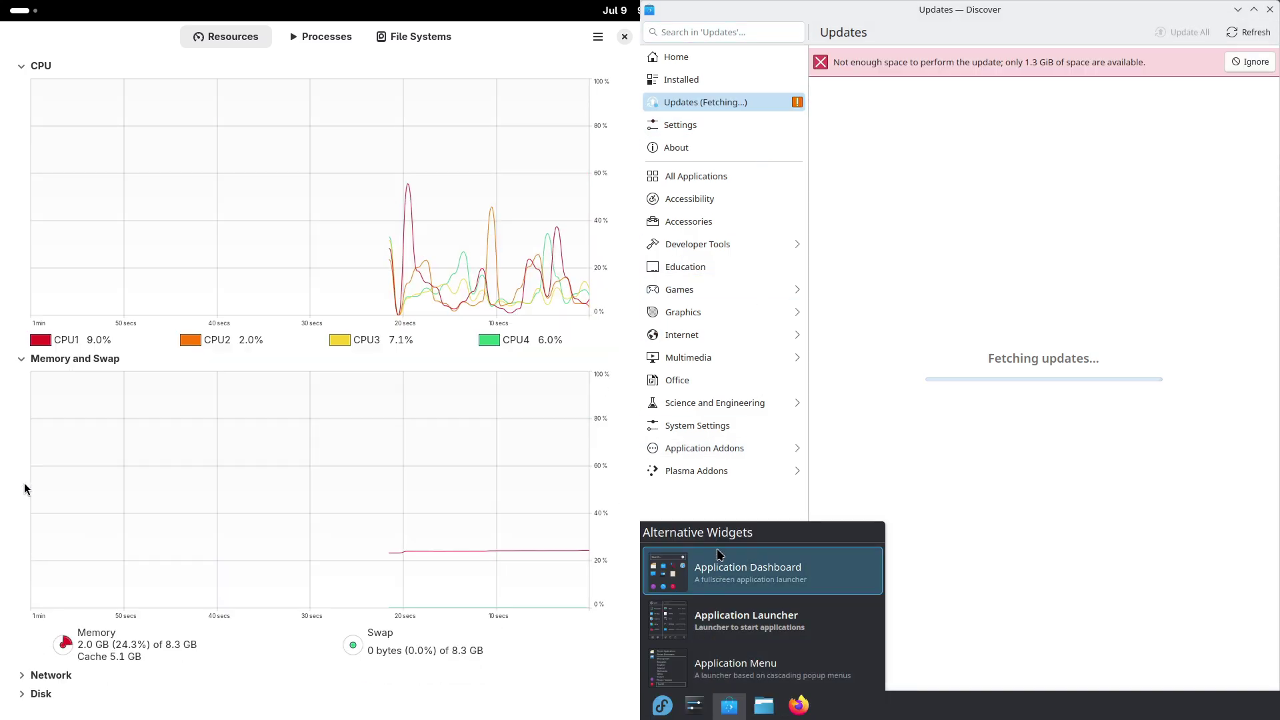
click(894, 492)
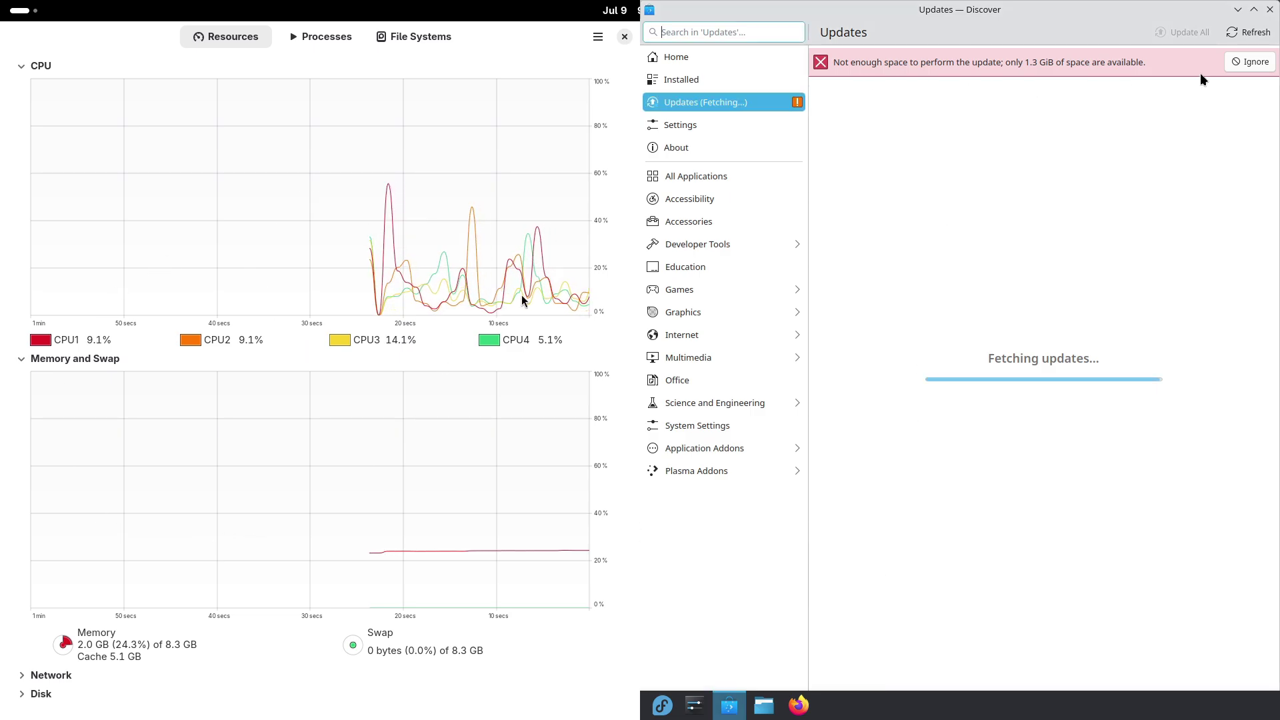
- Dismiss Discover's low-space warning, then close both GNOME System Monitor and Discover
click(1237, 61)
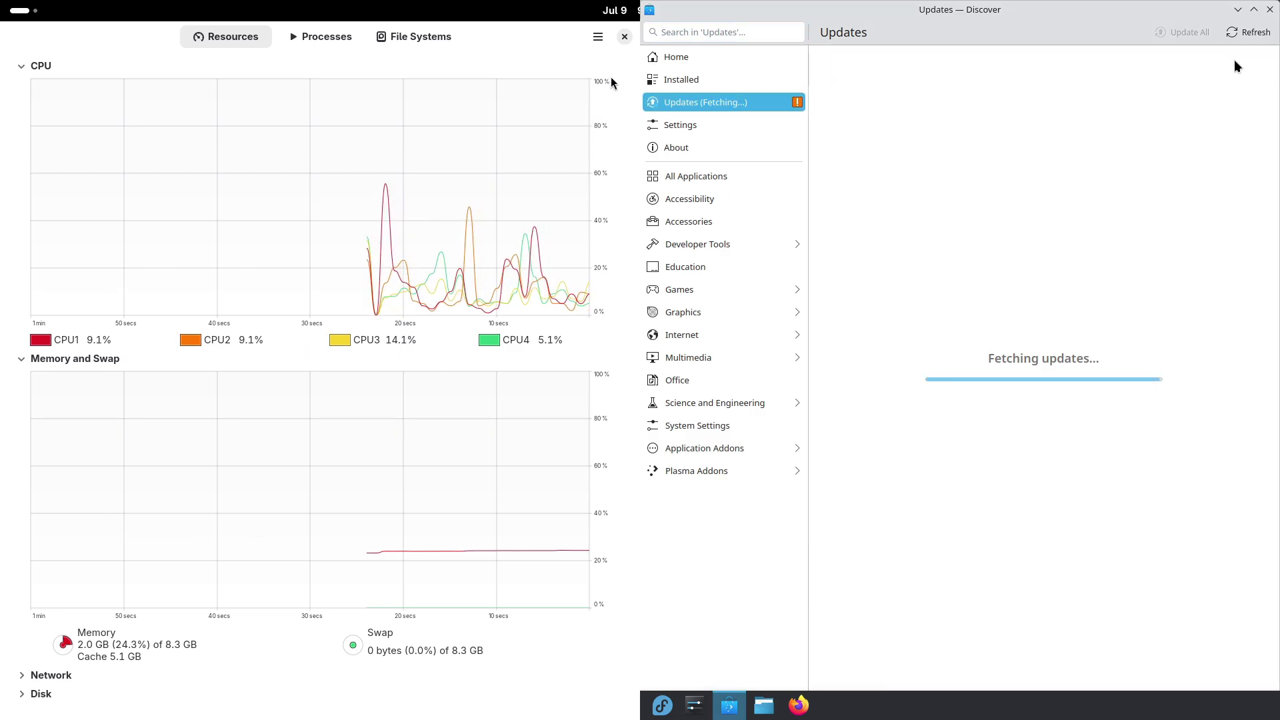
click(625, 37)
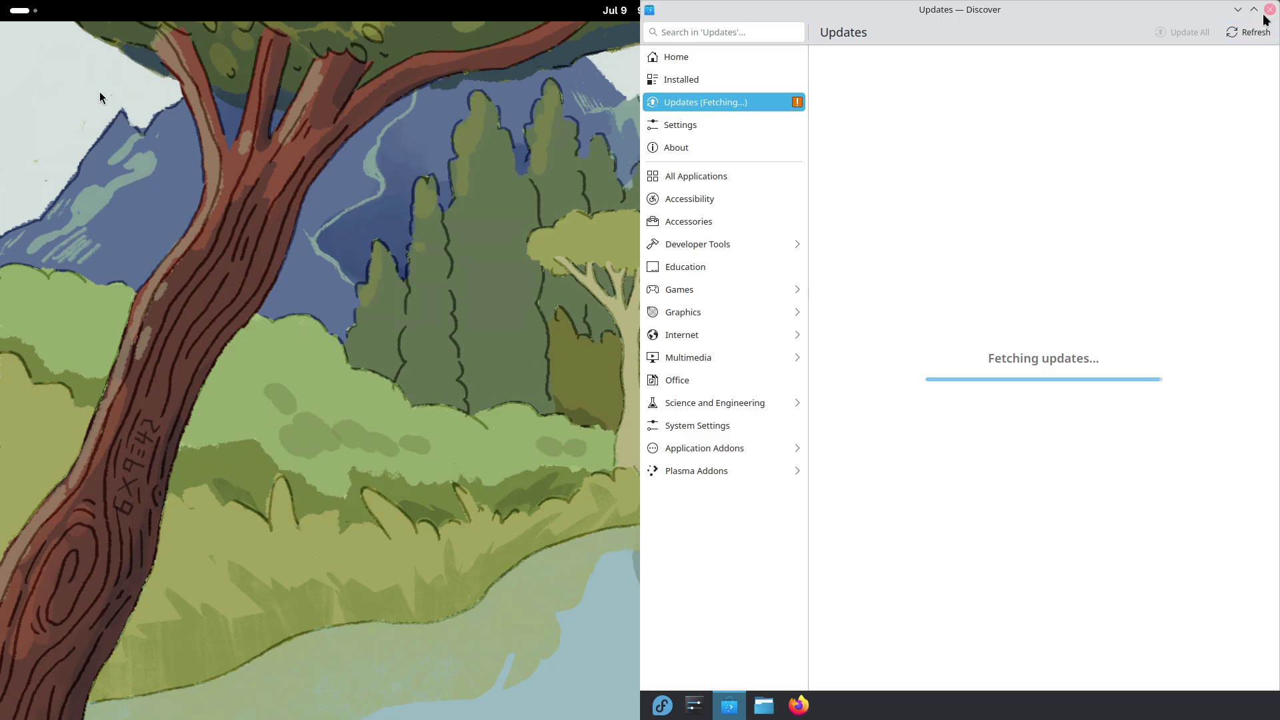
click(1269, 10)
- Open Plasma's Desktop and Wallpaper settings, view Folder View's About, and return to Wallpaper
right_click(644, 208)
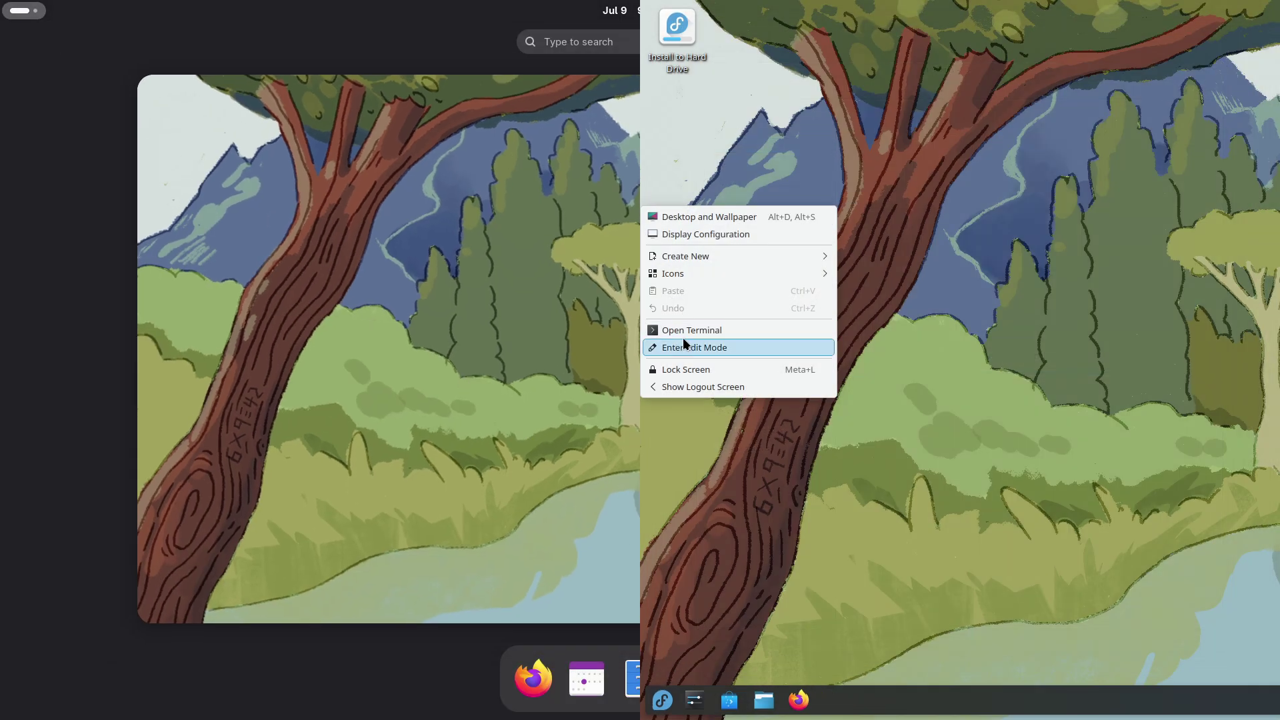
click(697, 217)
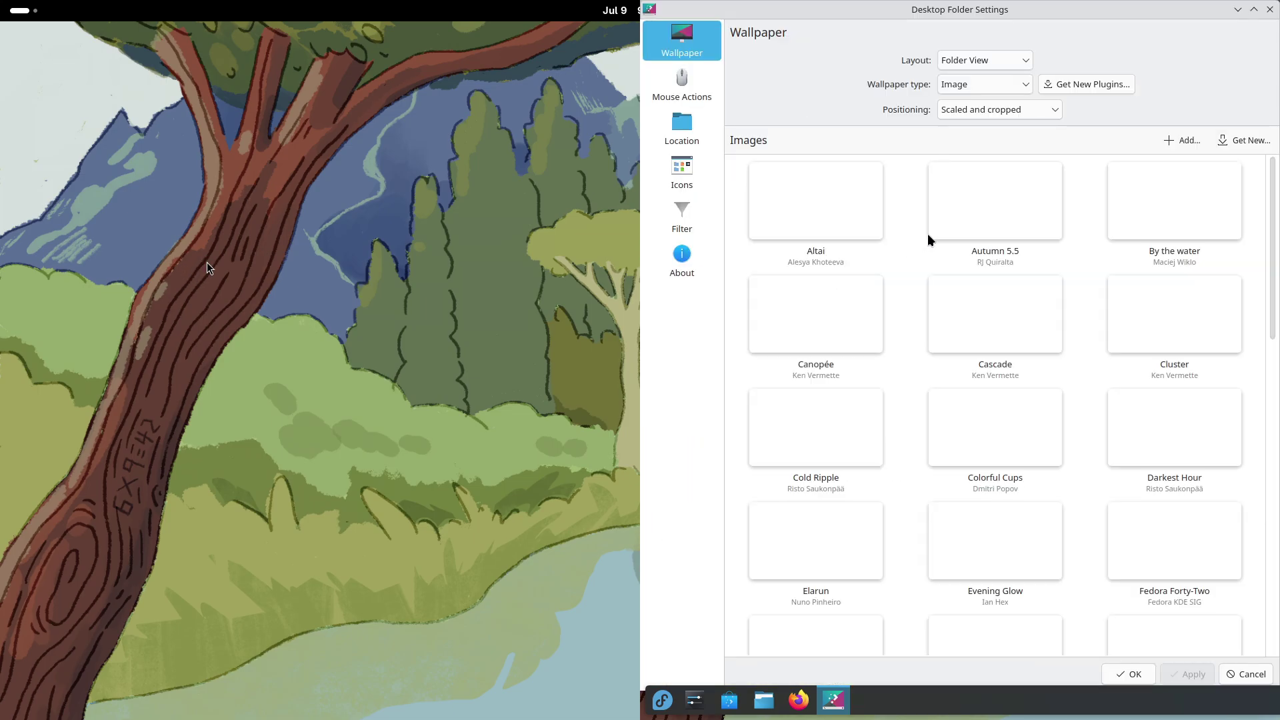
click(677, 258)
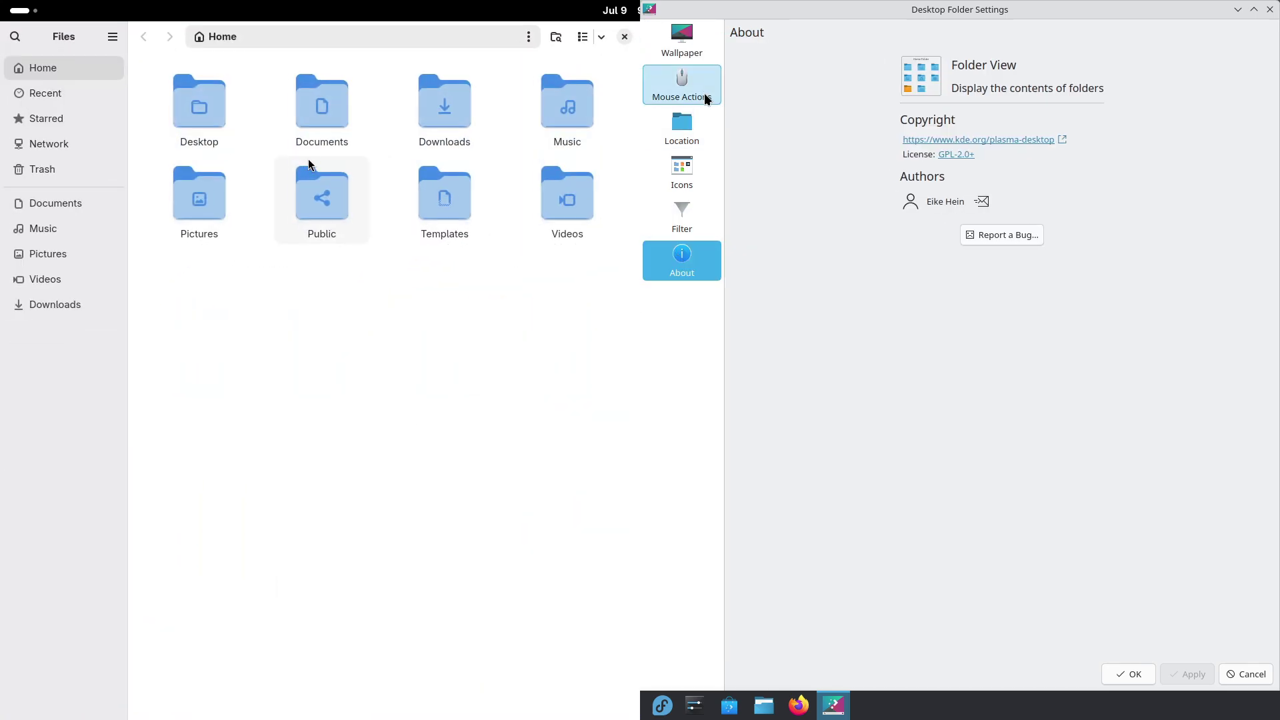
click(694, 63)
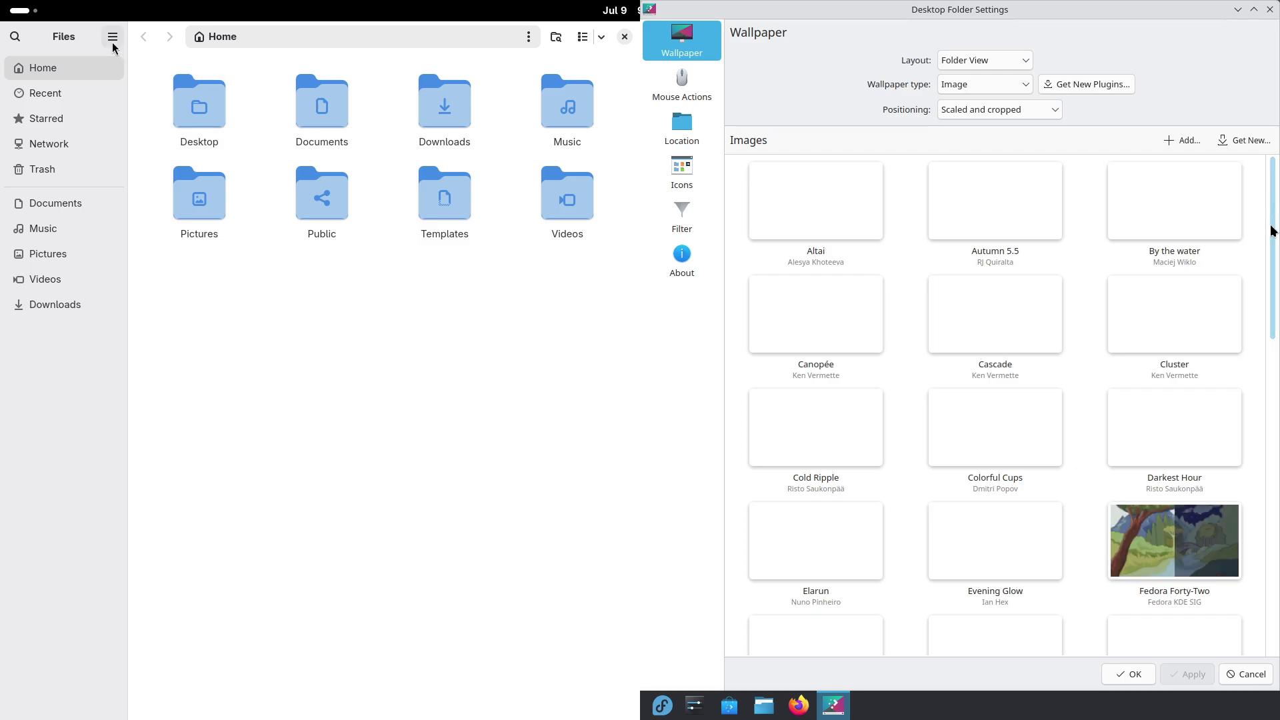
- Check GNOME Files' version in About Files, then close Files
click(112, 42)
click(133, 237)
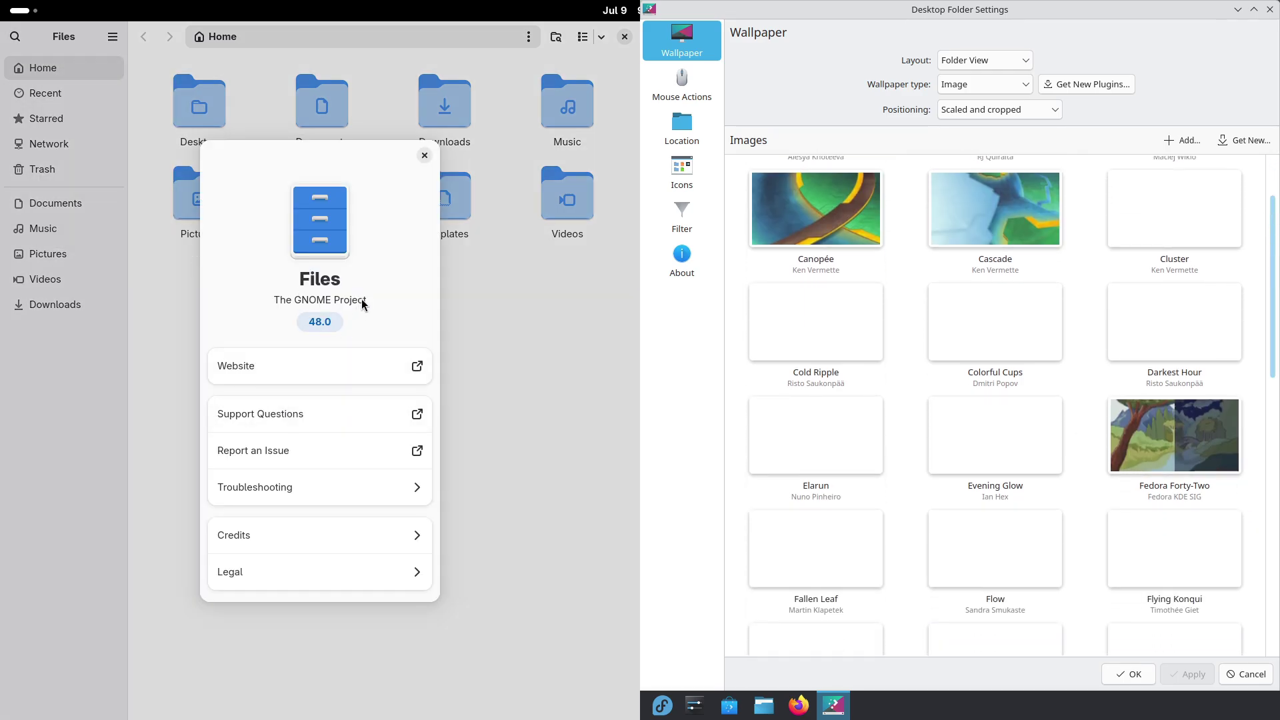
scroll(1074, 327, down, 10)
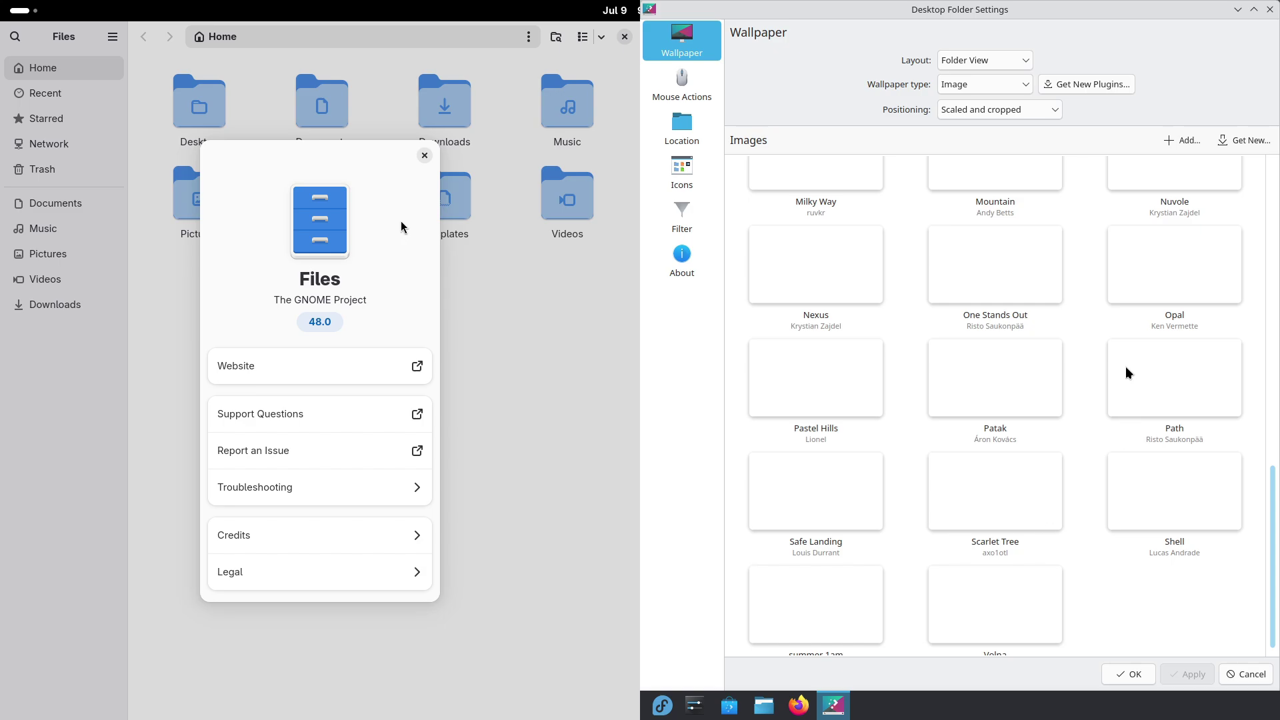
click(425, 157)
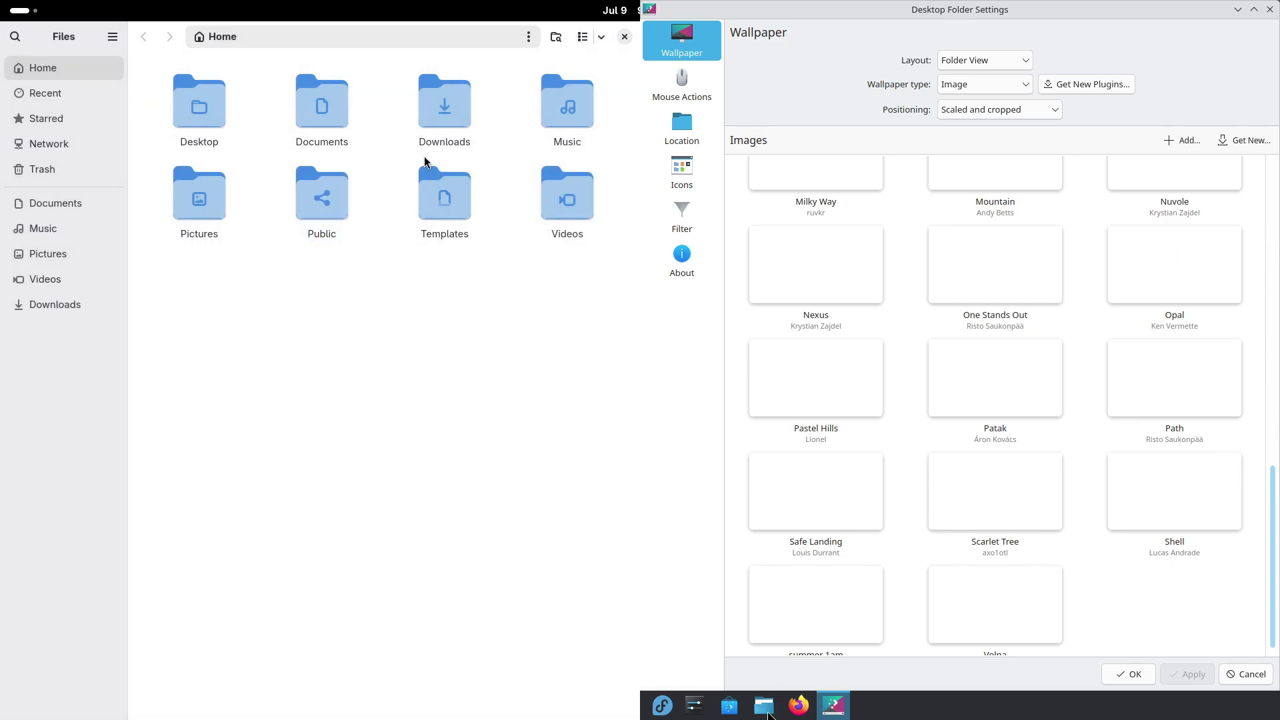
click(625, 36)
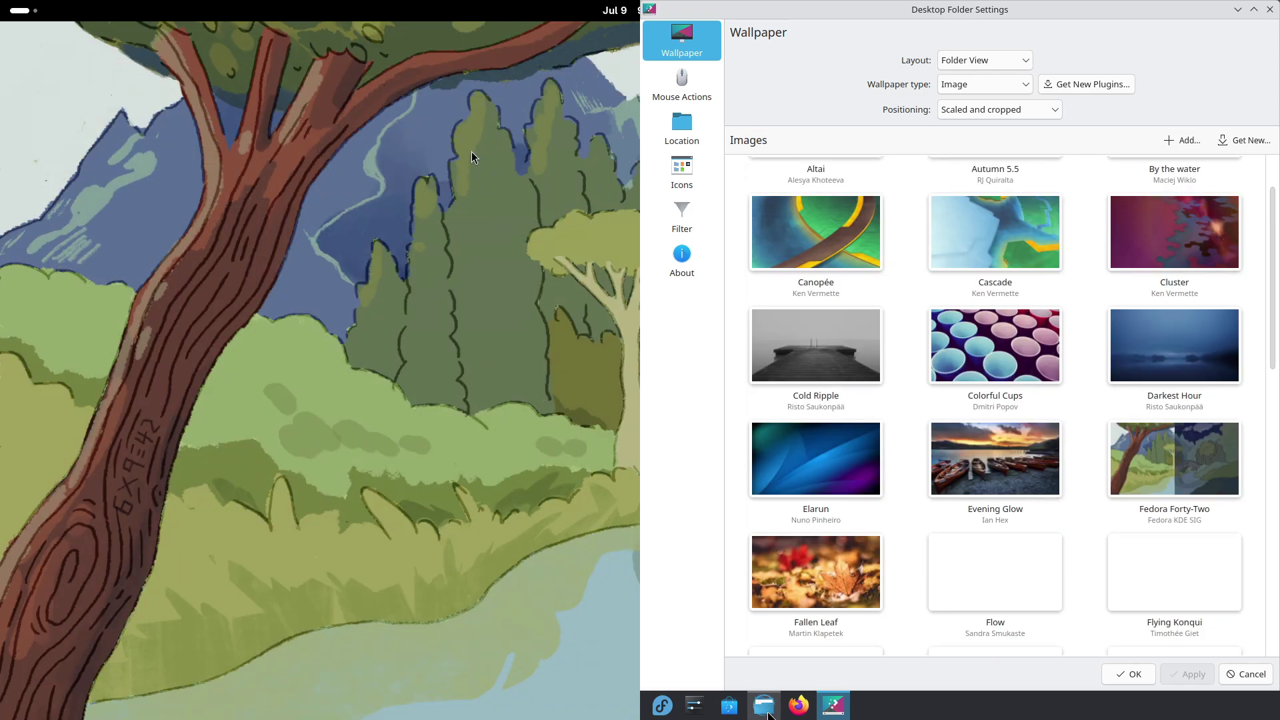
- Close the desktop folder settings and launch Dolphin, moved to the top right
click(29, 16)
click(779, 702)
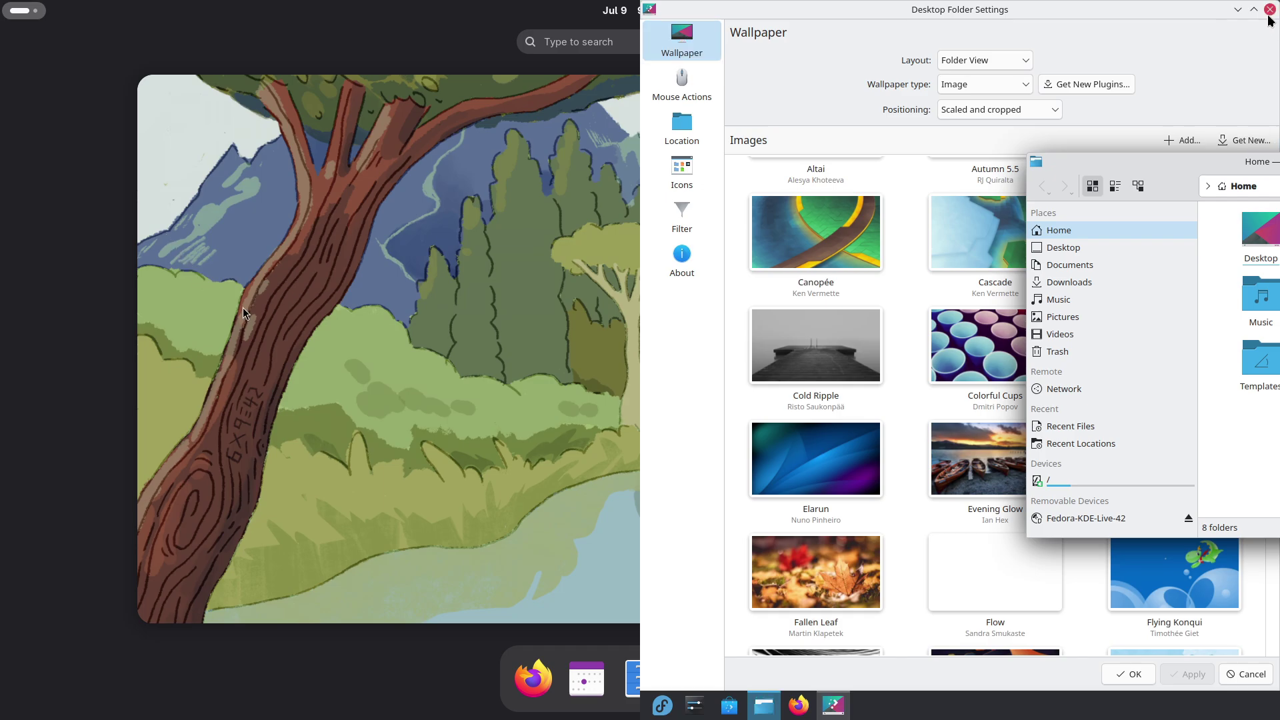
click(1269, 15)
mouse_move(1259, 161)
mouse_down()
mouse_move(643, 150)
mouse_move(722, 242)
mouse_up()
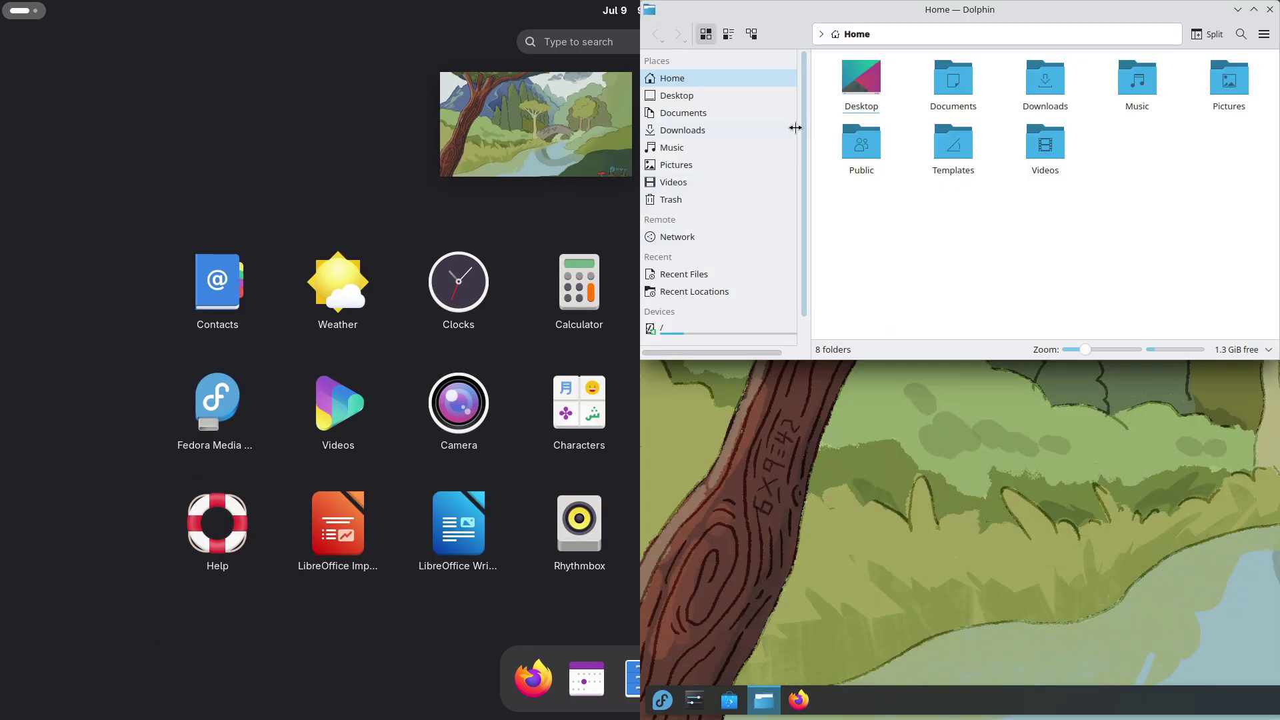
- Check Dolphin's version 24.12.3 in About Dolphin and launch Rhythmbox
click(1265, 34)
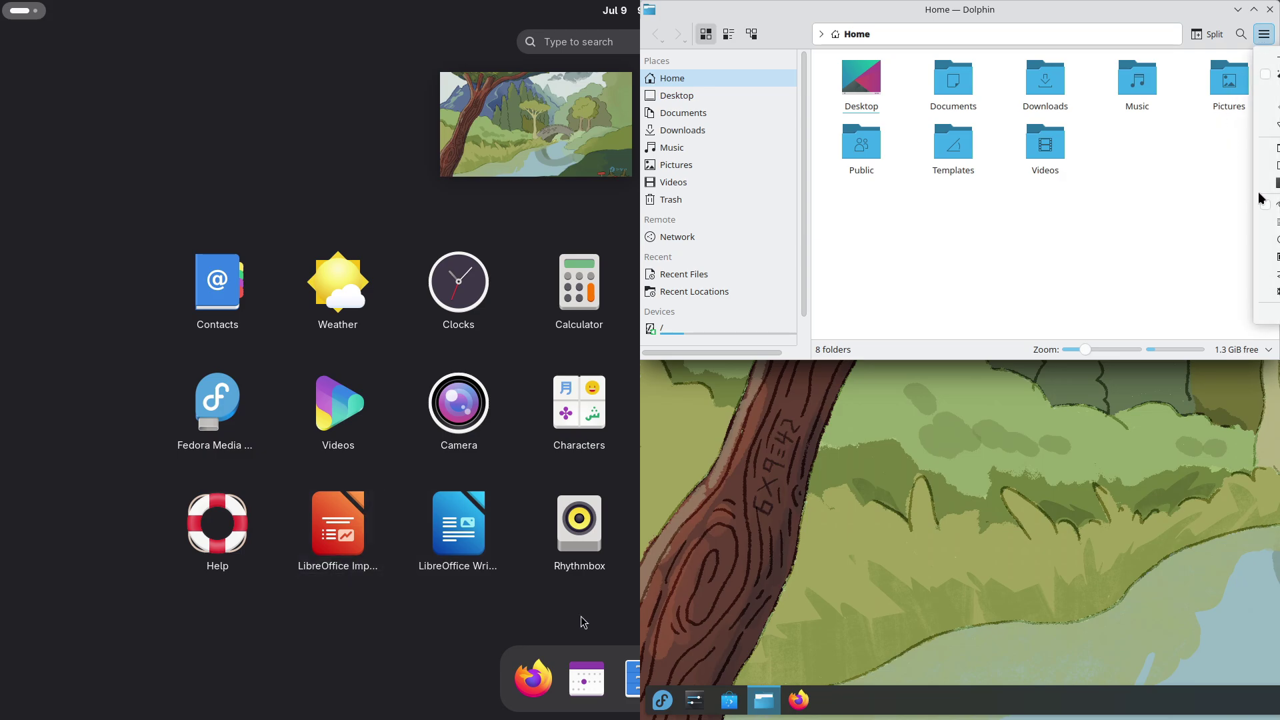
click(602, 550)
click(1270, 274)
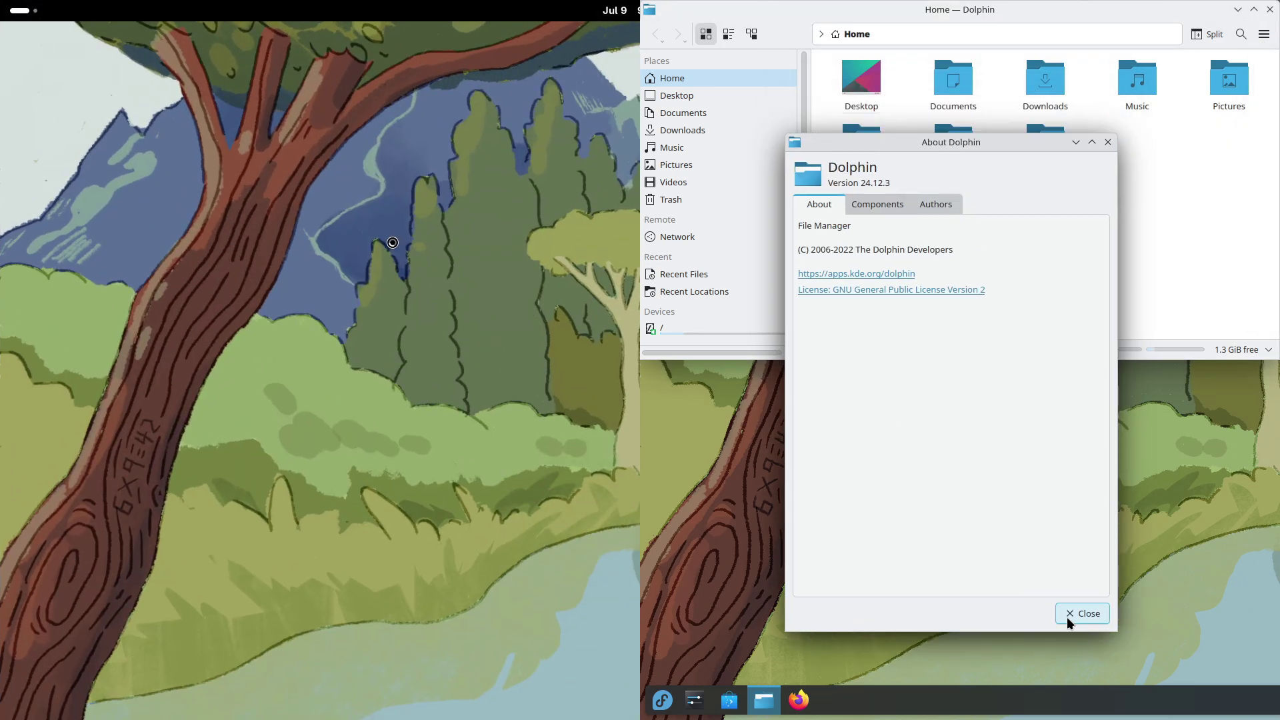
click(1067, 617)
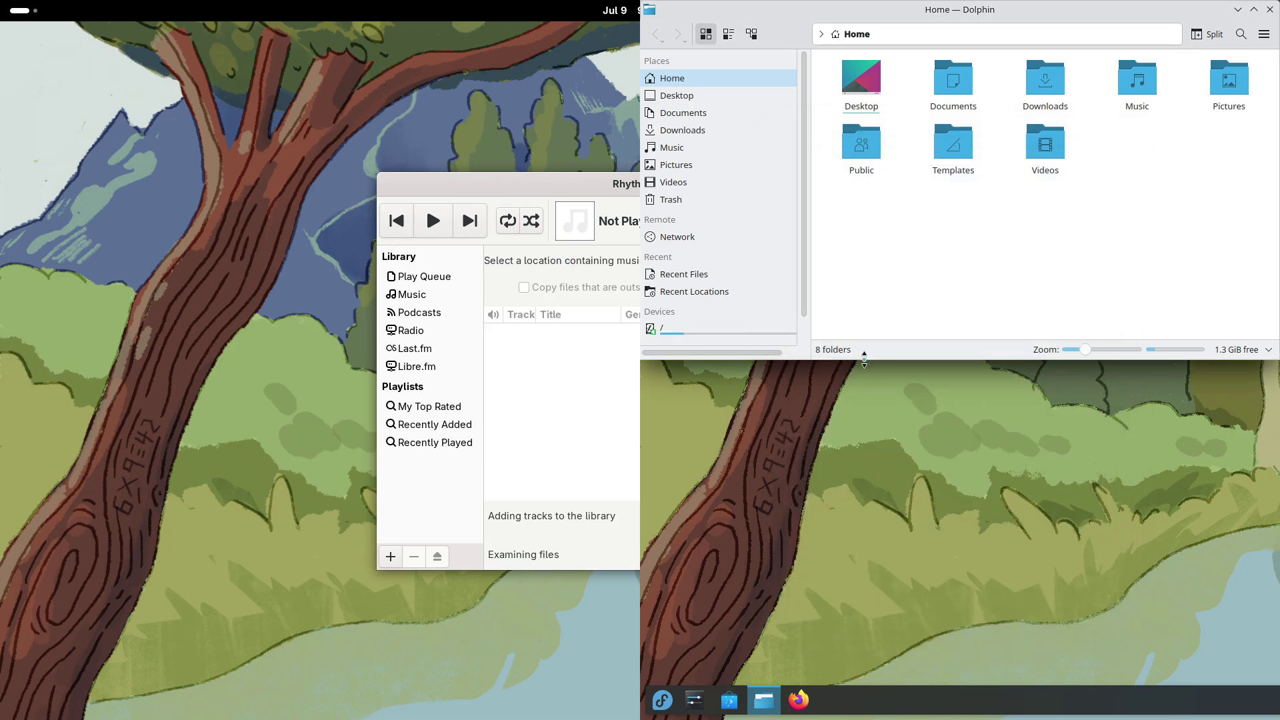
drag(864, 360, 865, 612)
- Browse / and sys in Dolphin's detailed and compact views, check Rhythmbox 3.4.8, then close Dolphin
click(690, 333)
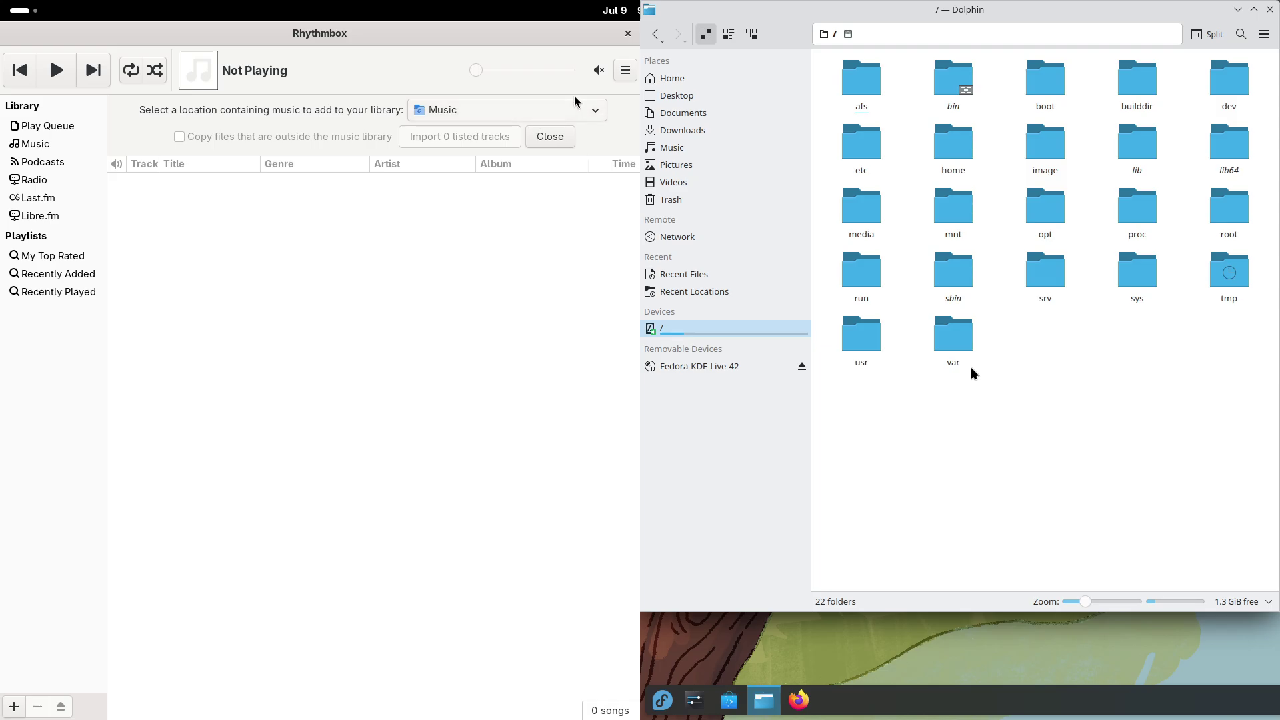
double_click(1151, 287)
click(624, 70)
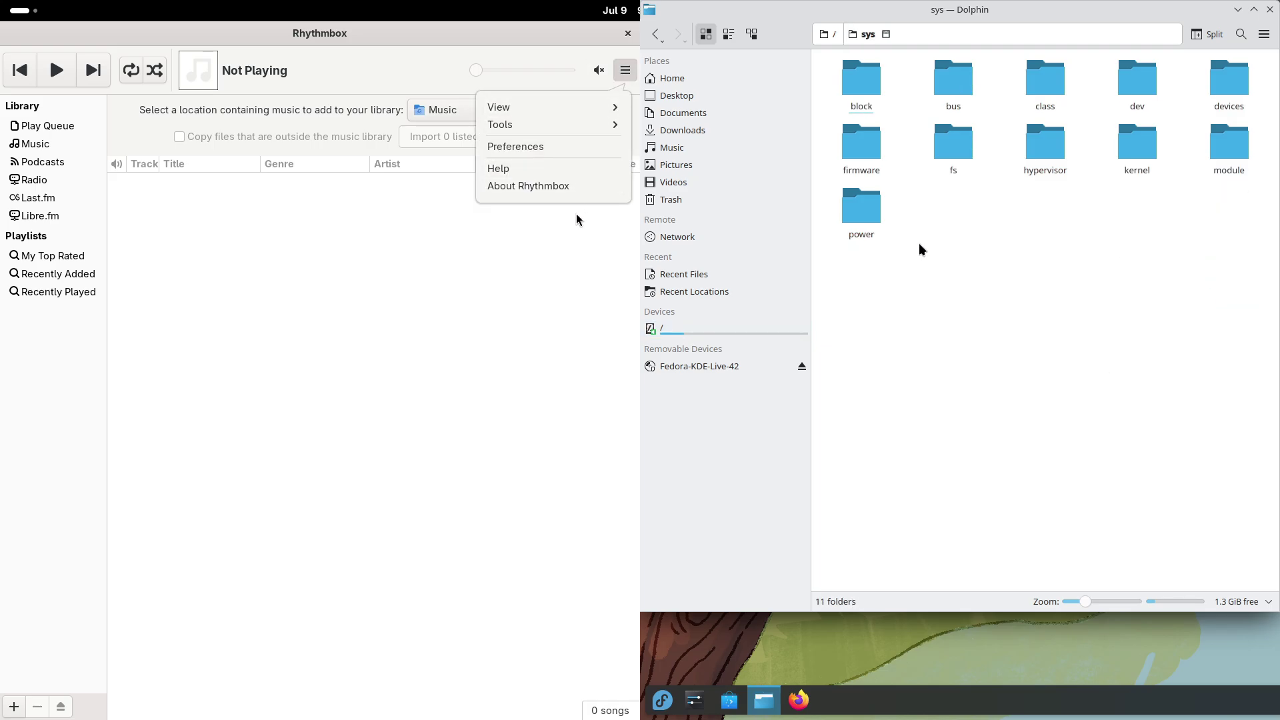
click(554, 187)
click(760, 37)
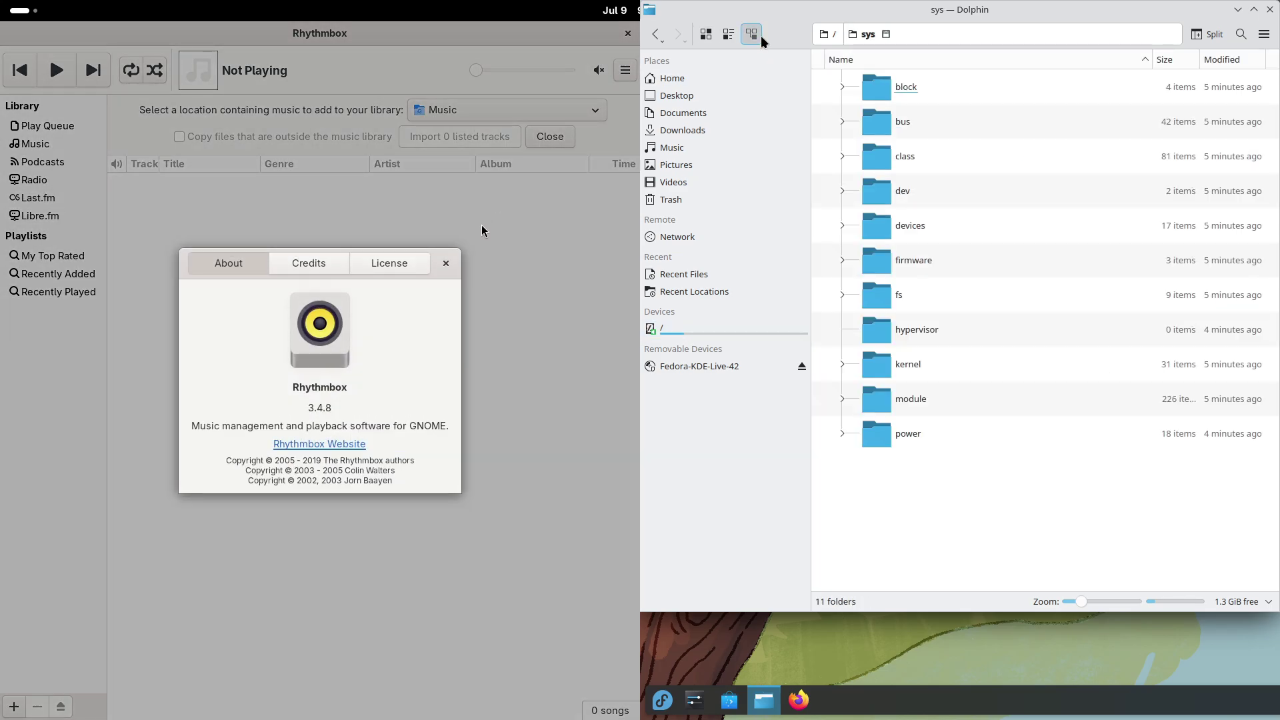
click(729, 34)
click(446, 262)
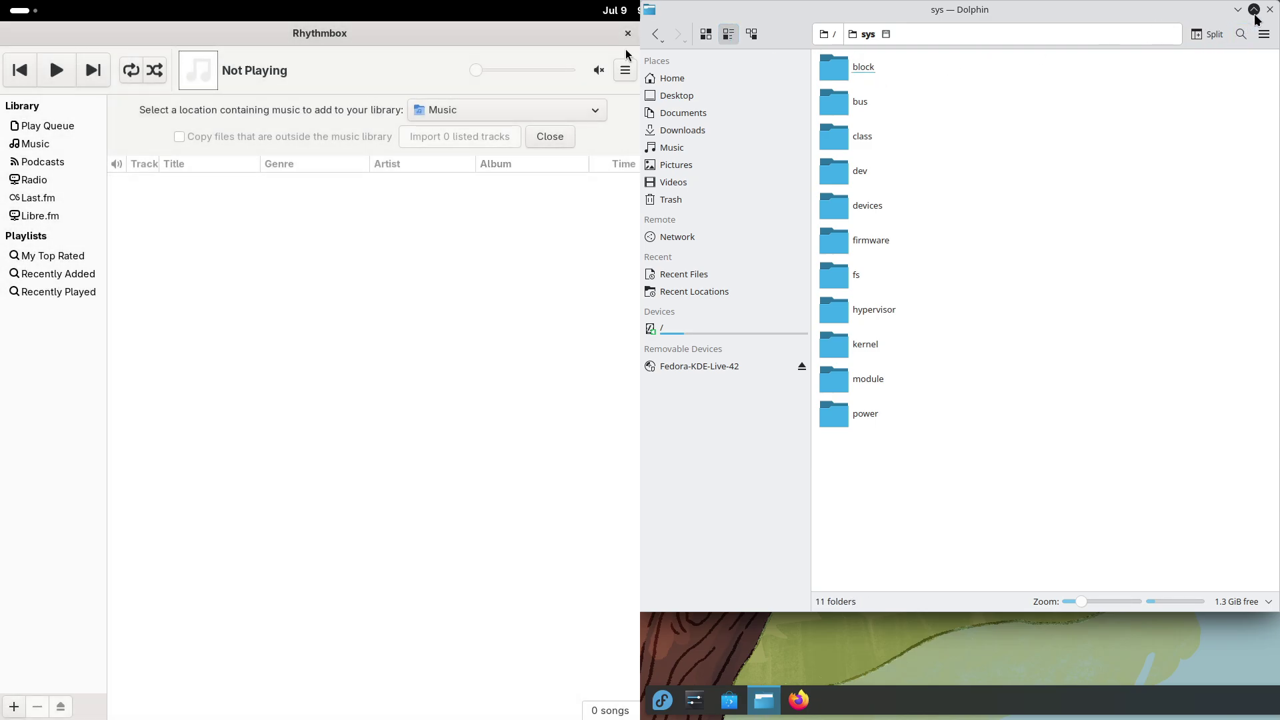
click(1270, 10)
- Close Rhythmbox and browse the Plasma application launcher's categories
click(628, 33)
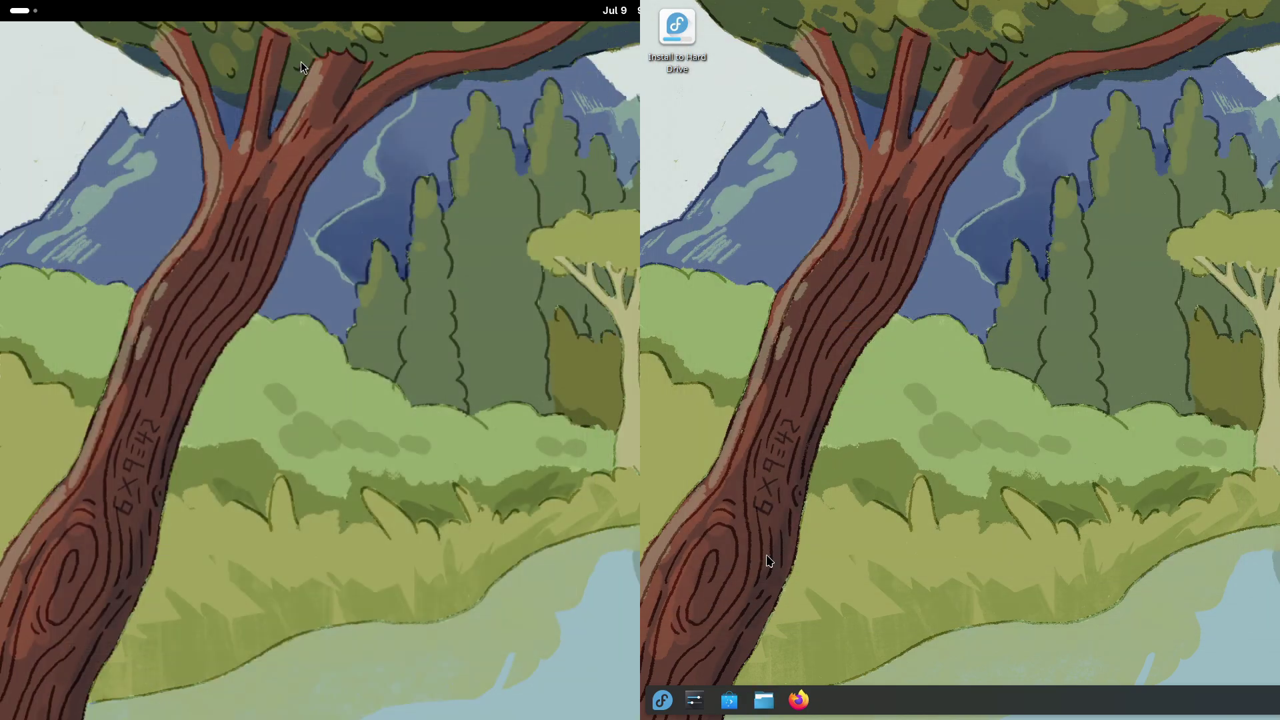
click(665, 698)
click(34, 18)
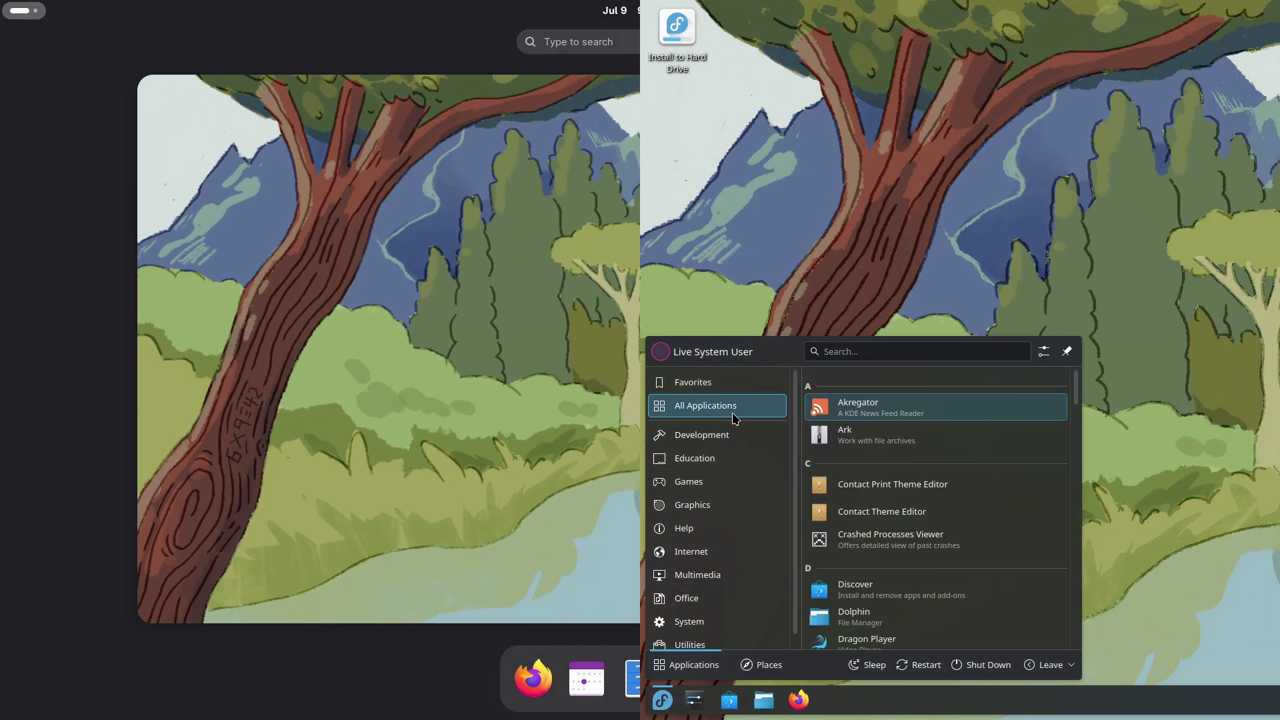
scroll(1078, 422, down, 3)
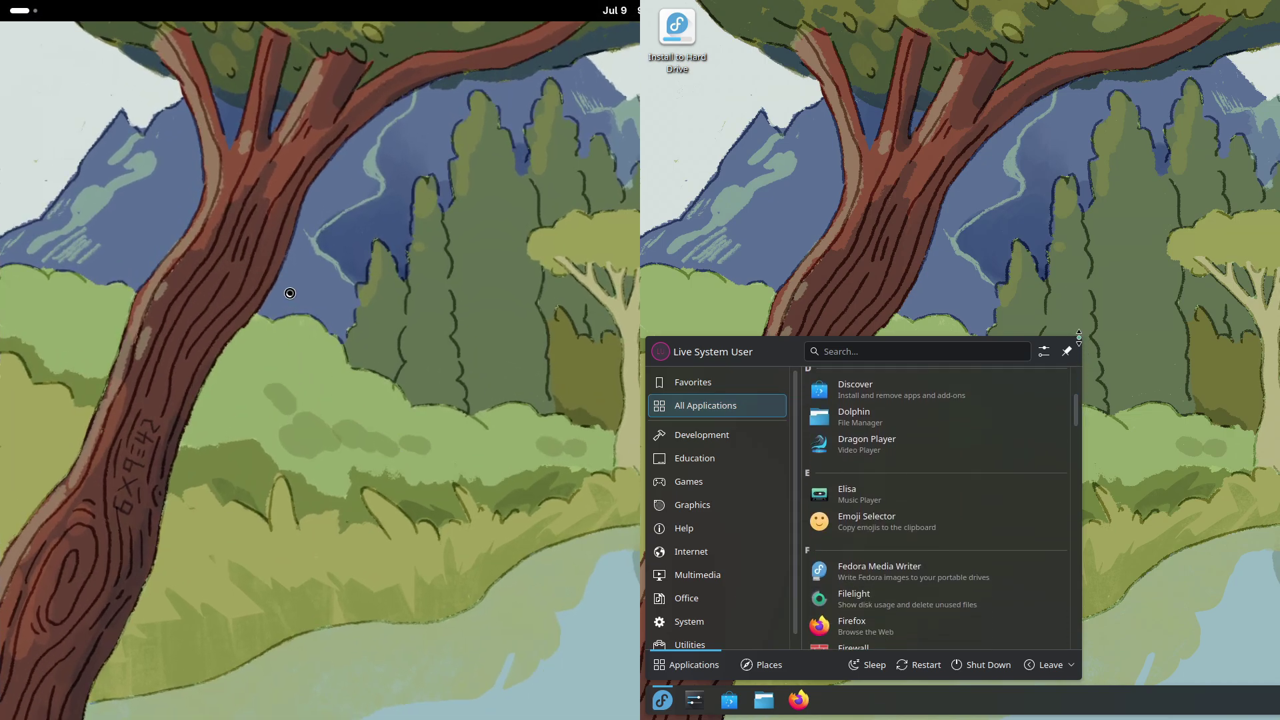
click(1171, 362)
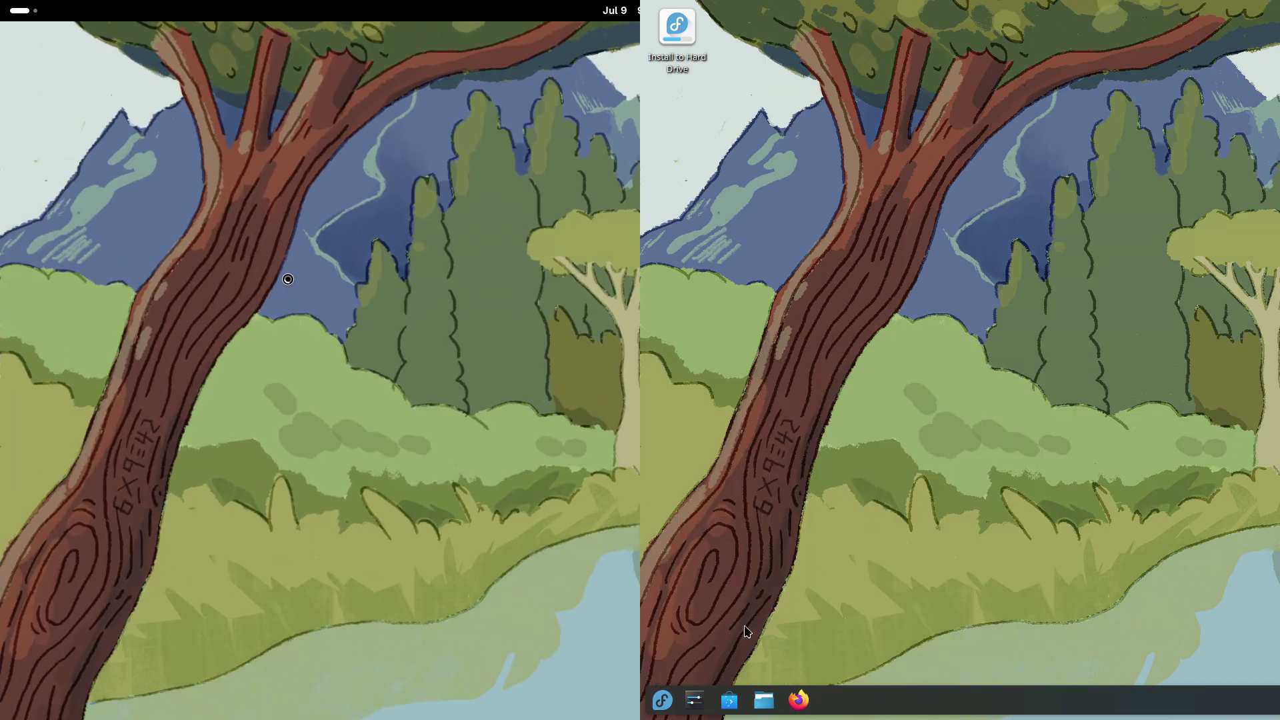
click(663, 702)
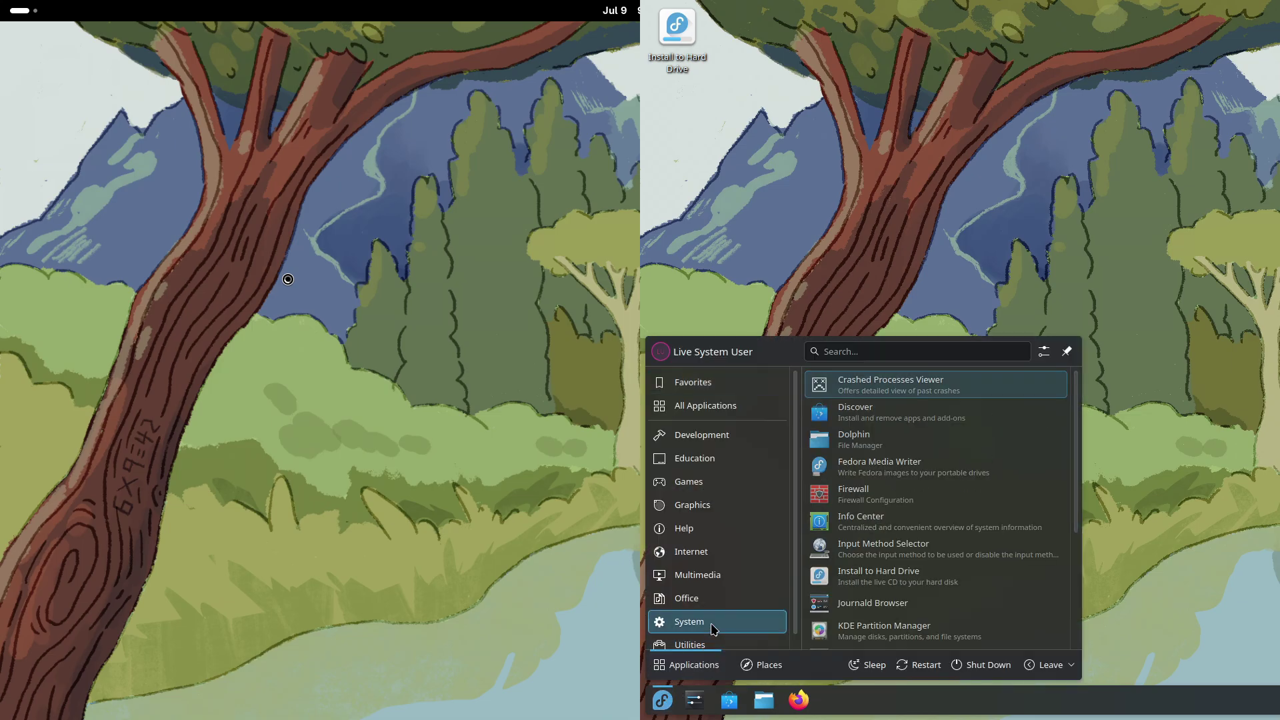
mouse_move(690, 621)
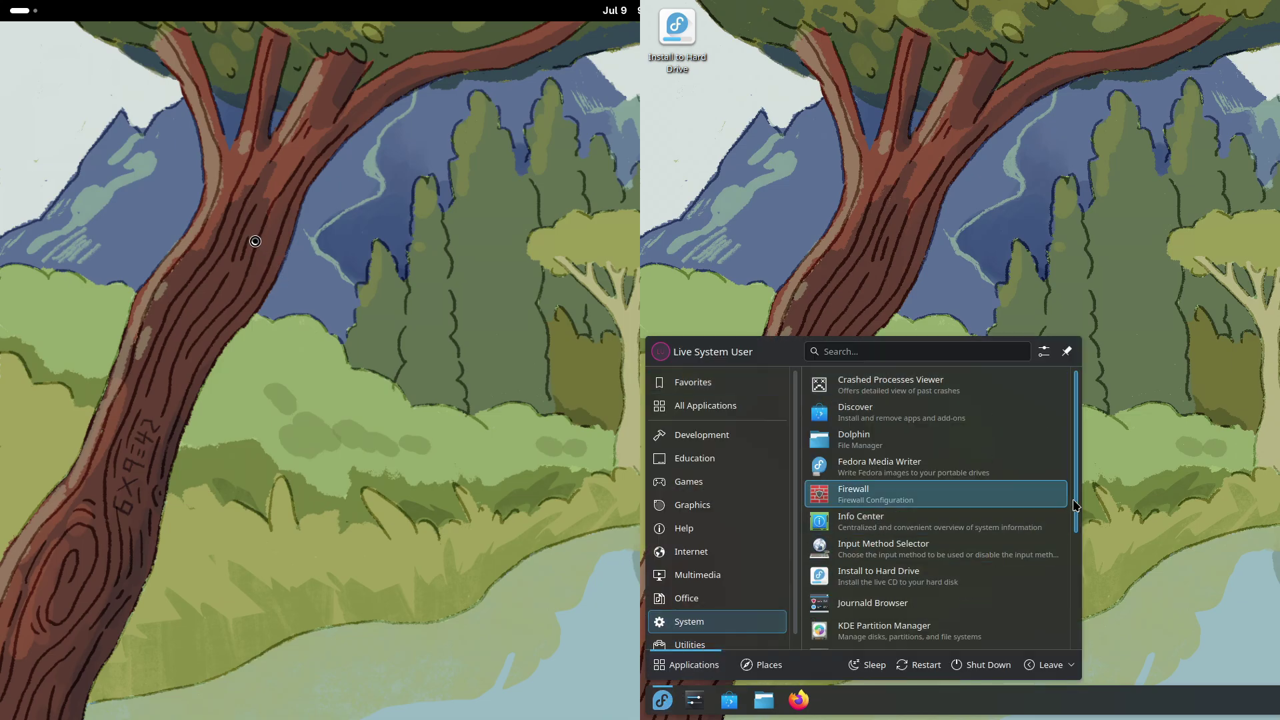
drag(1073, 501, 1068, 619)
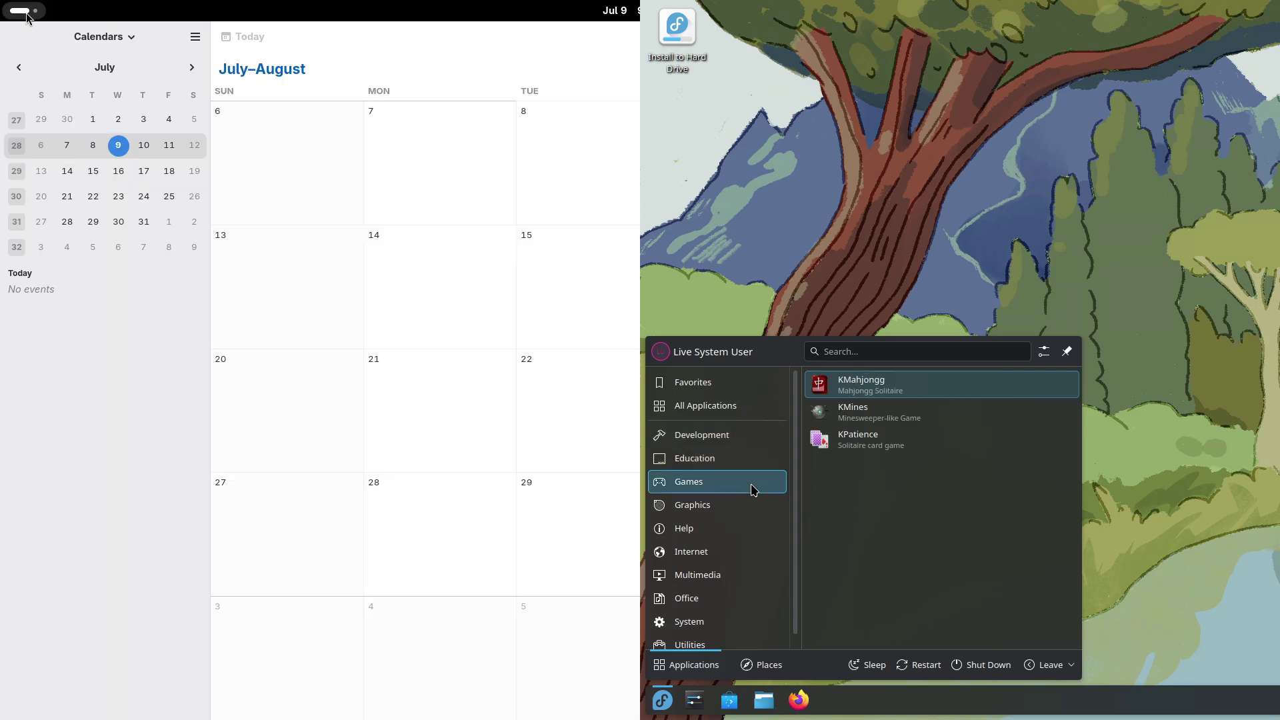
- Check GNOME Calendar's version 48.1 in About Calendar and close the dialog
click(195, 38)
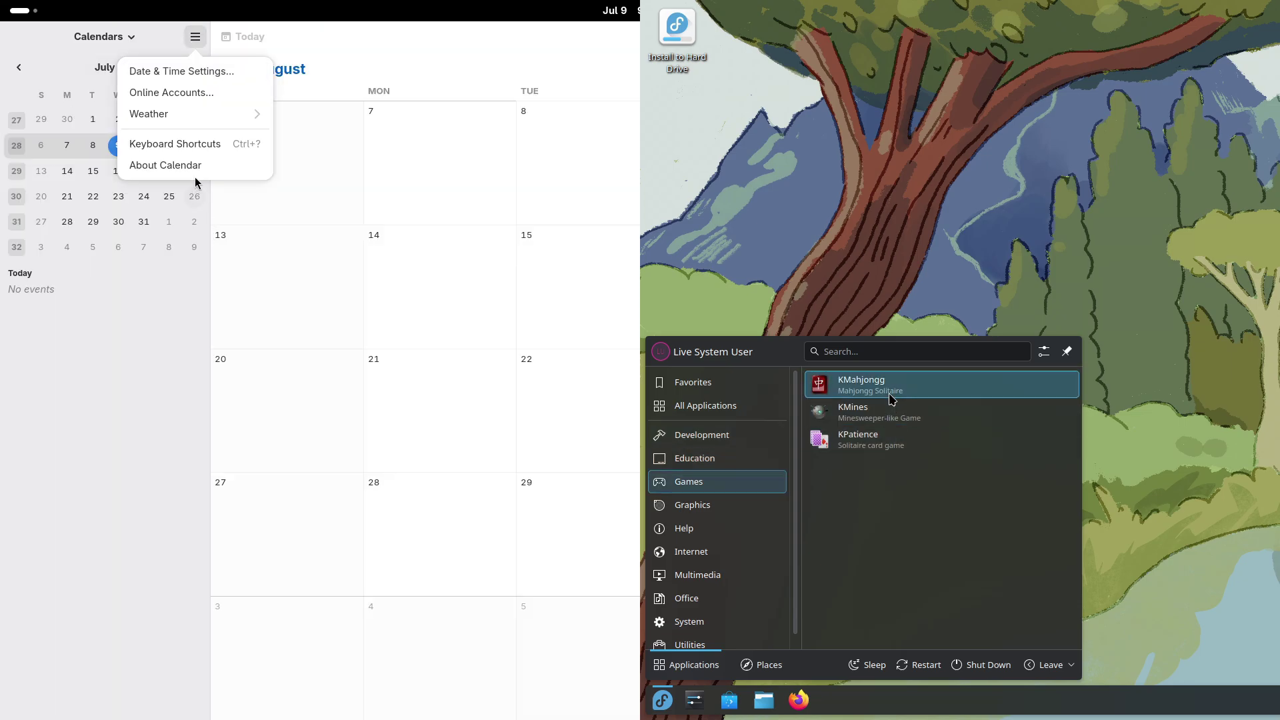
click(194, 174)
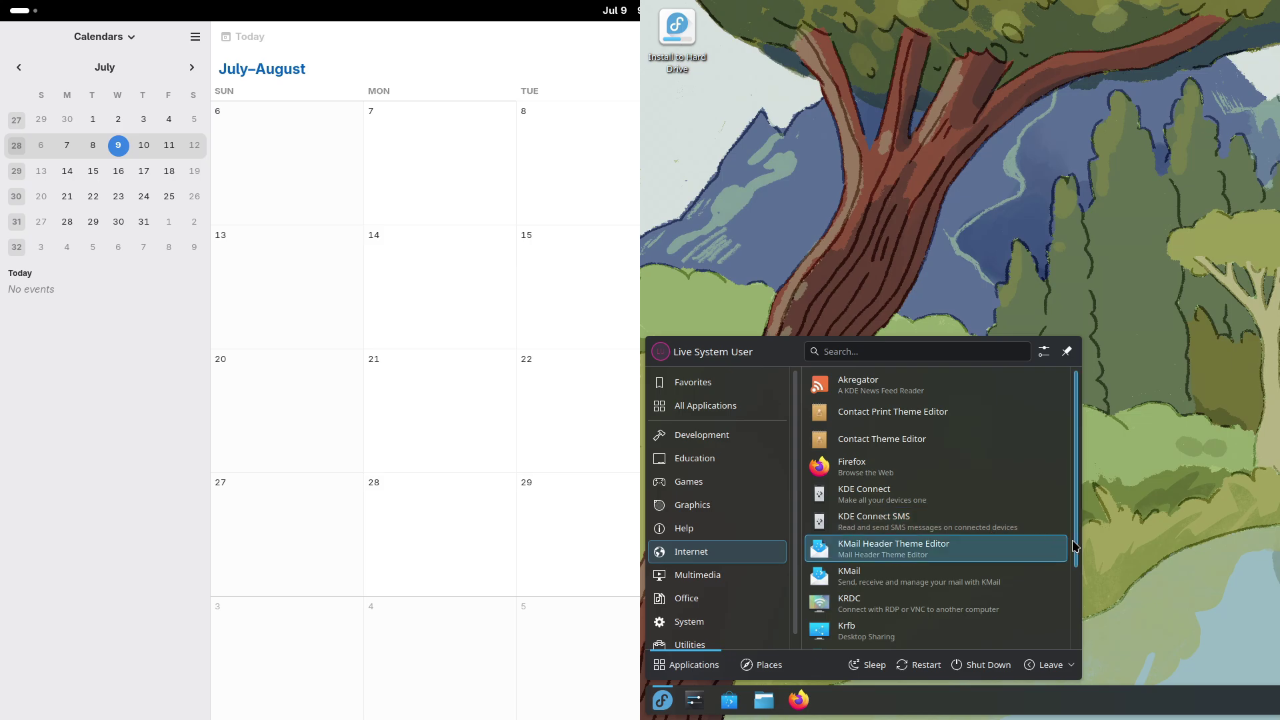
drag(1075, 546, 1075, 620)
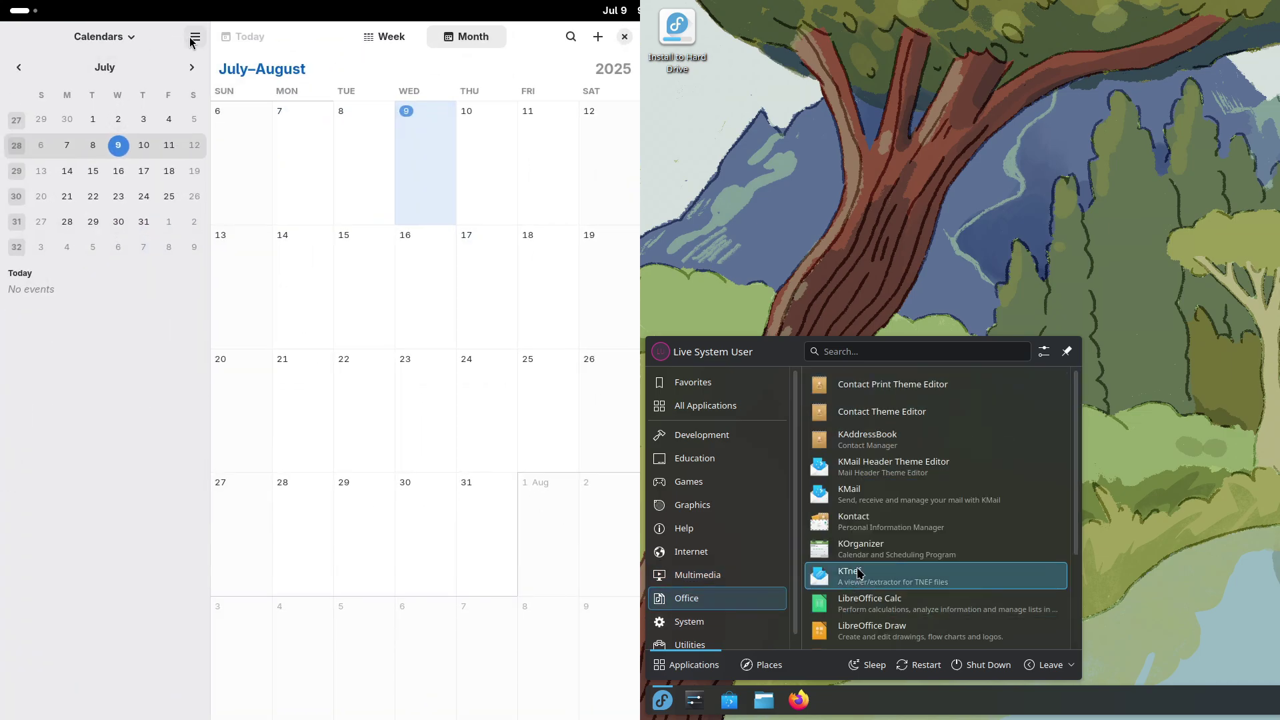
click(195, 38)
click(195, 165)
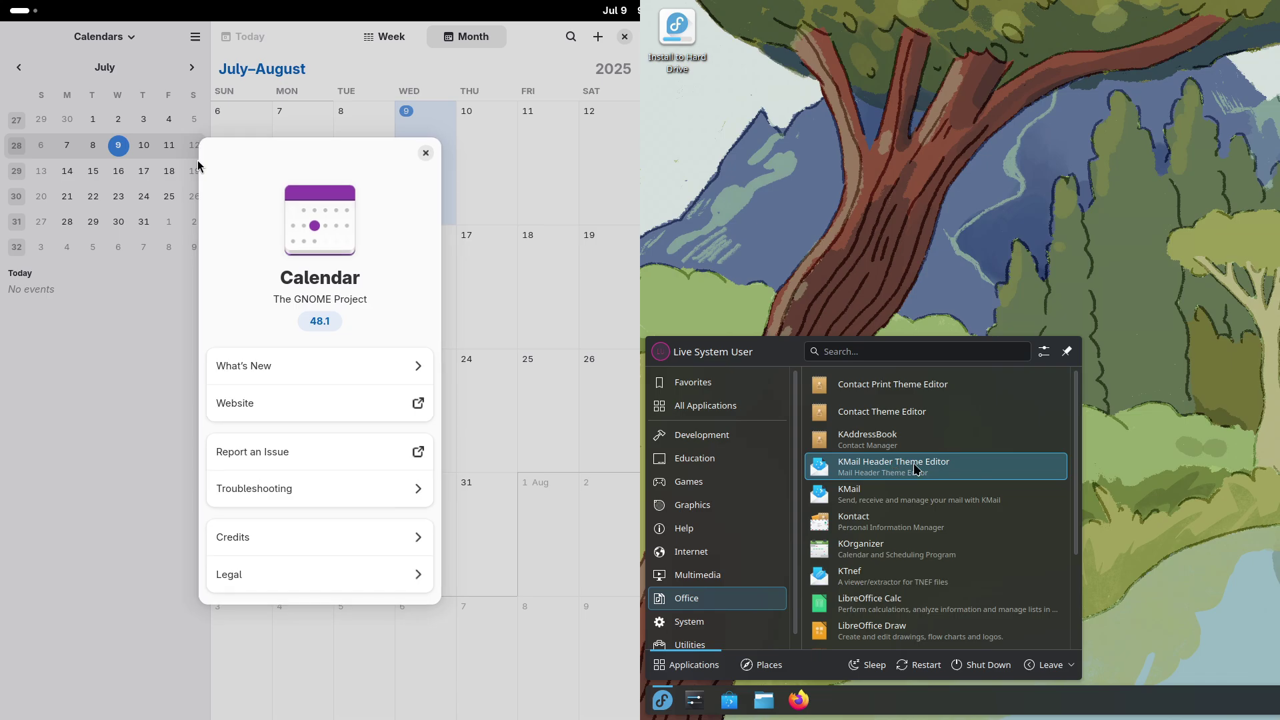
scroll(1000, 534, down, 5)
click(425, 155)
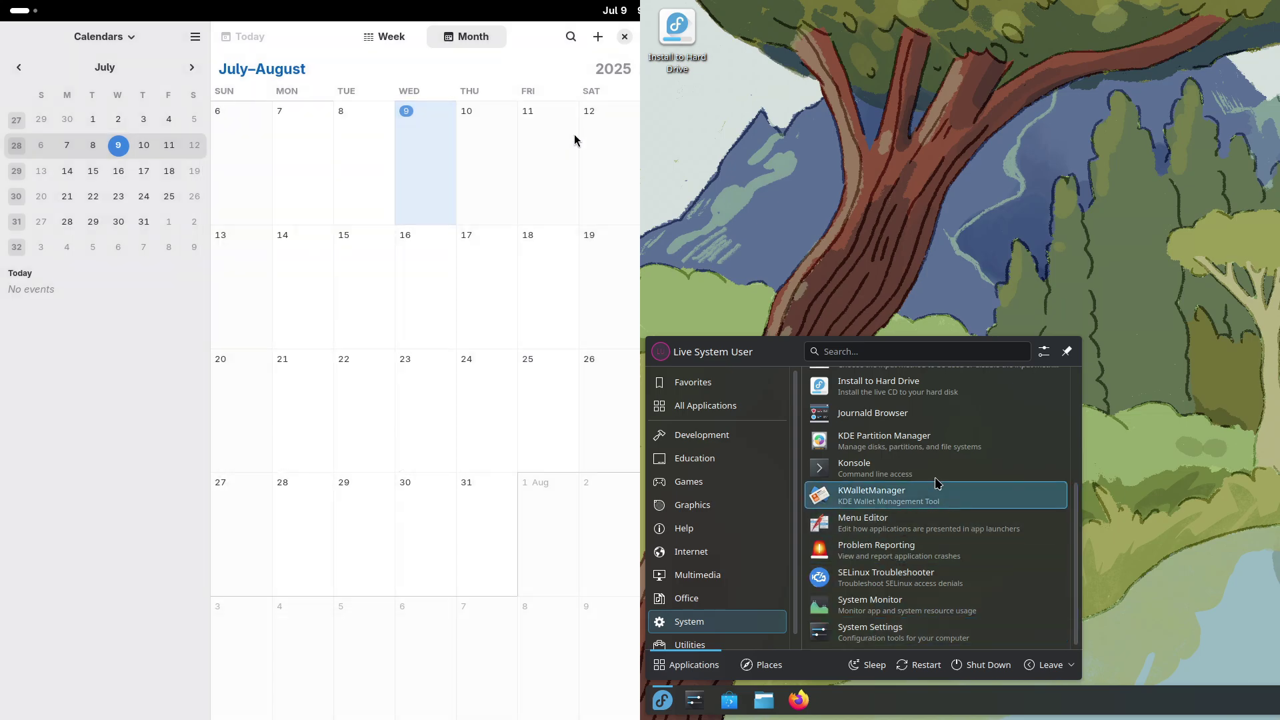
- Close Calendar, launch Konsole, and open GNOME Settings snapped to the left half
click(625, 38)
click(892, 470)
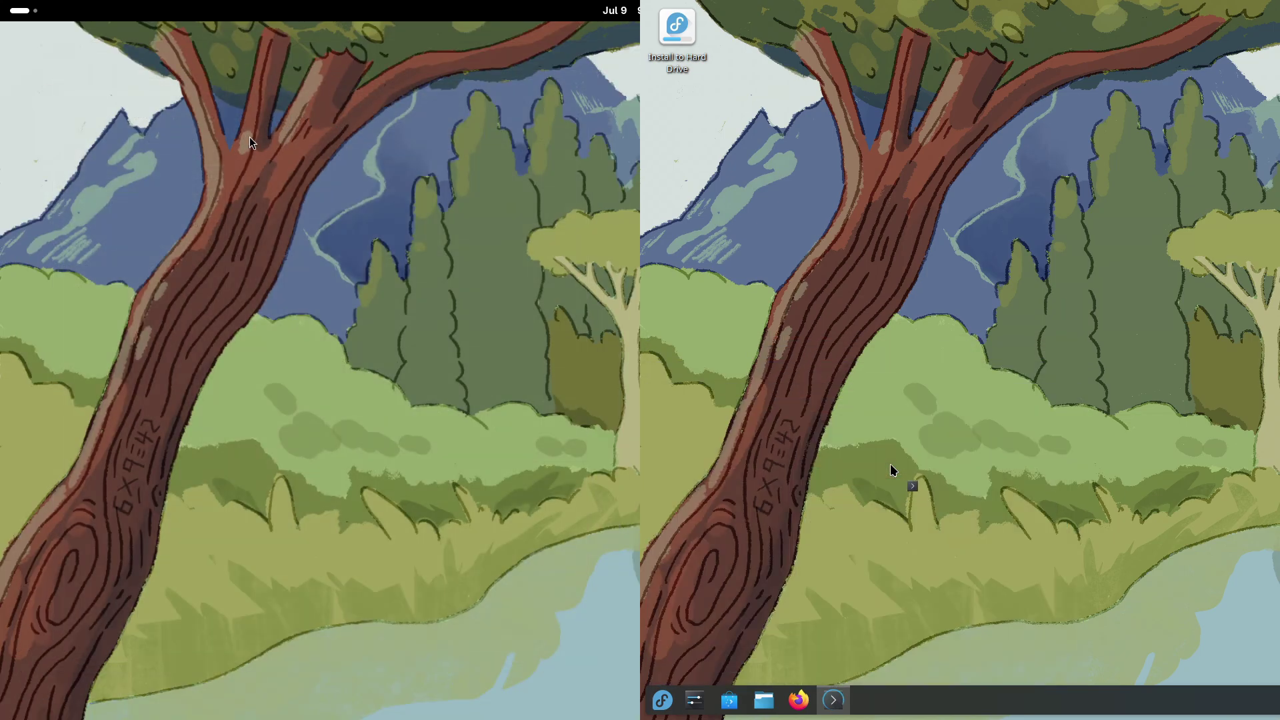
right_click(175, 138)
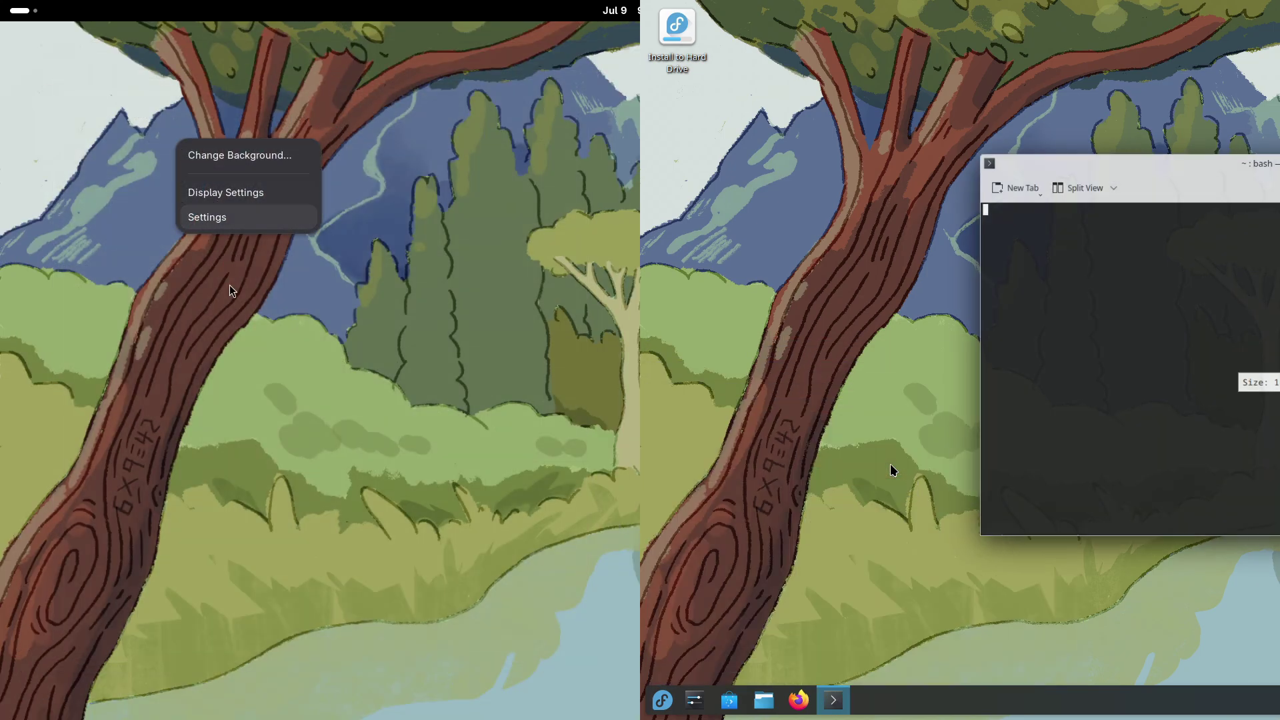
click(227, 213)
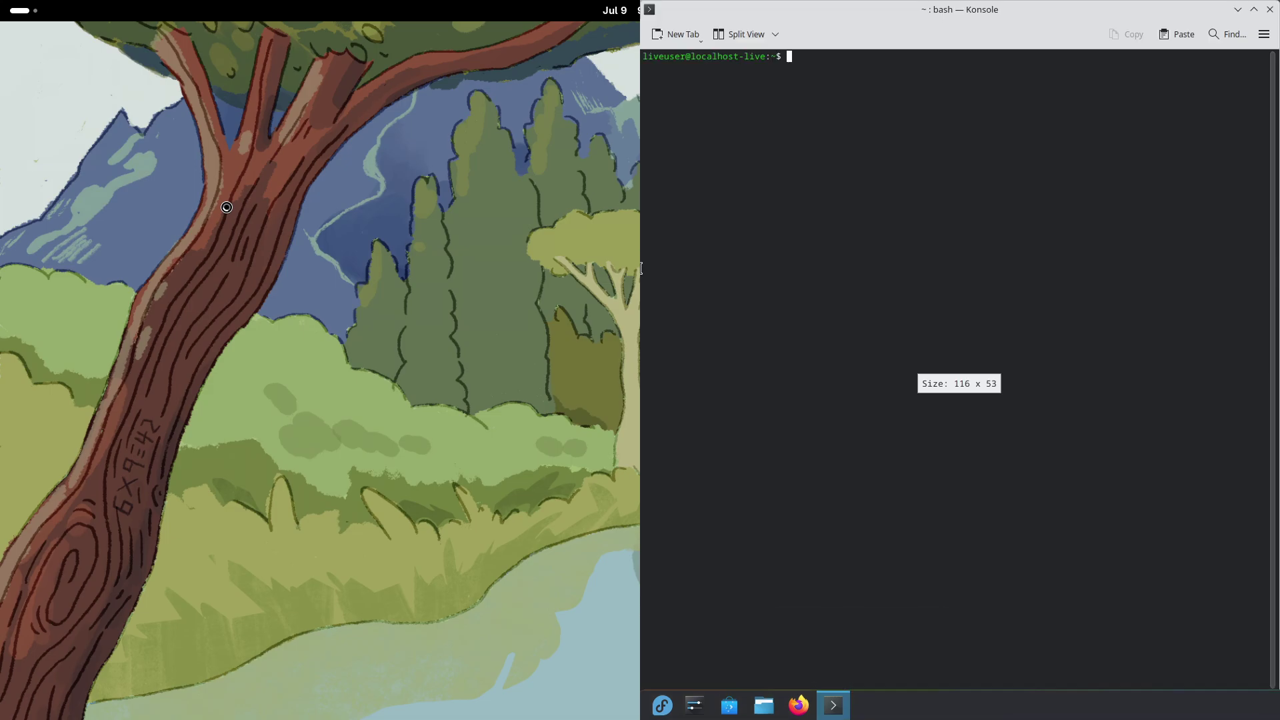
right_click(1067, 159)
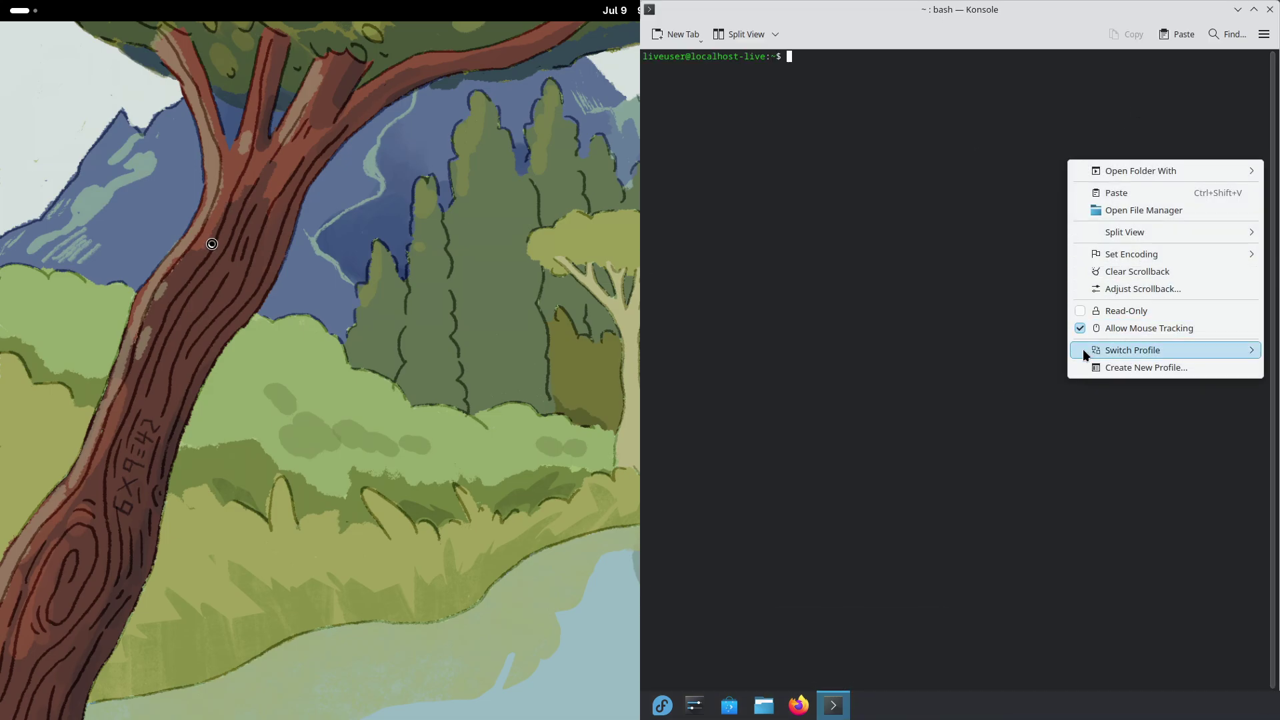
click(1152, 126)
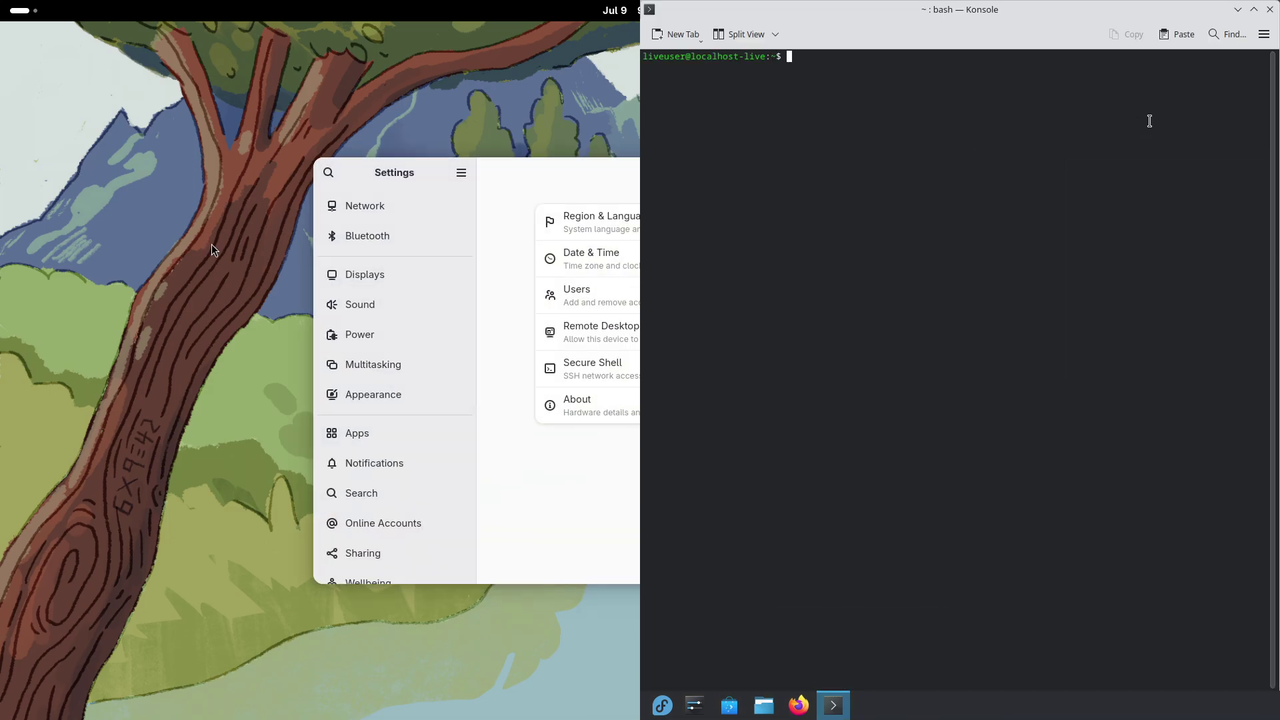
drag(350, 202, 1, 227)
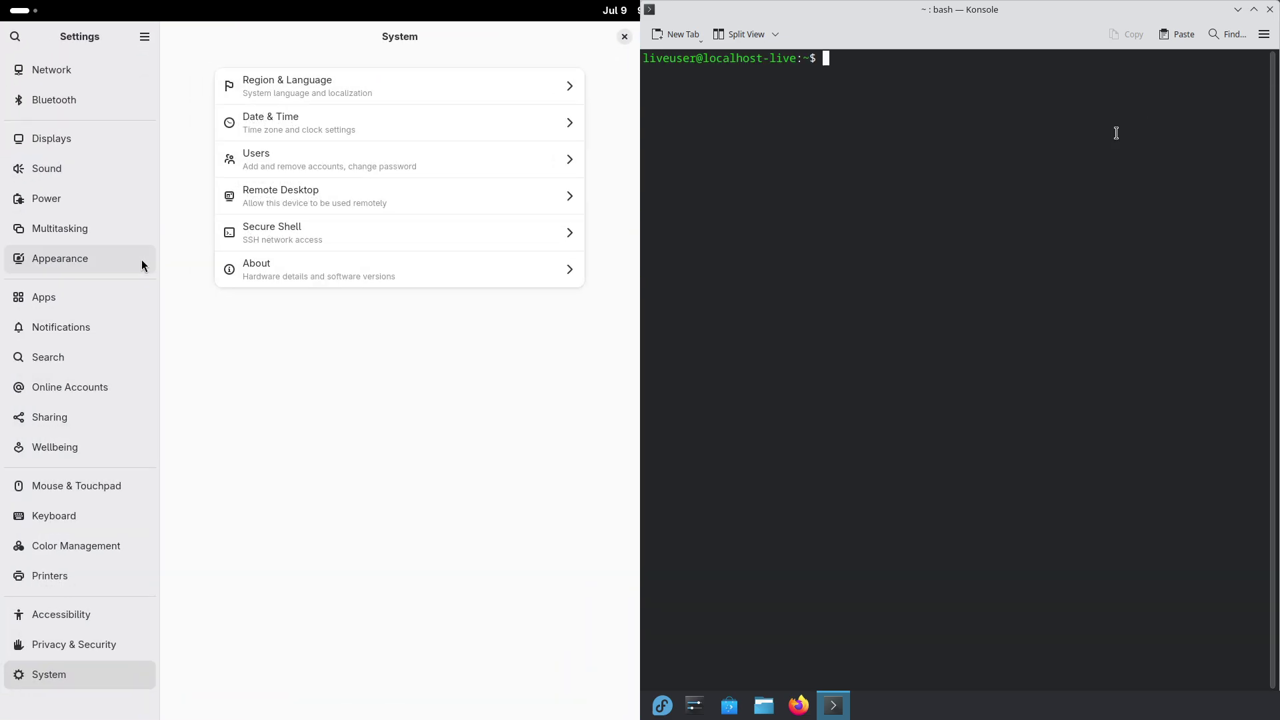
- Run neofetch in Konsole and browse Settings' Network, Bluetooth, Displays and Sound pages
text(neofetch)
key(Return)
click(93, 74)
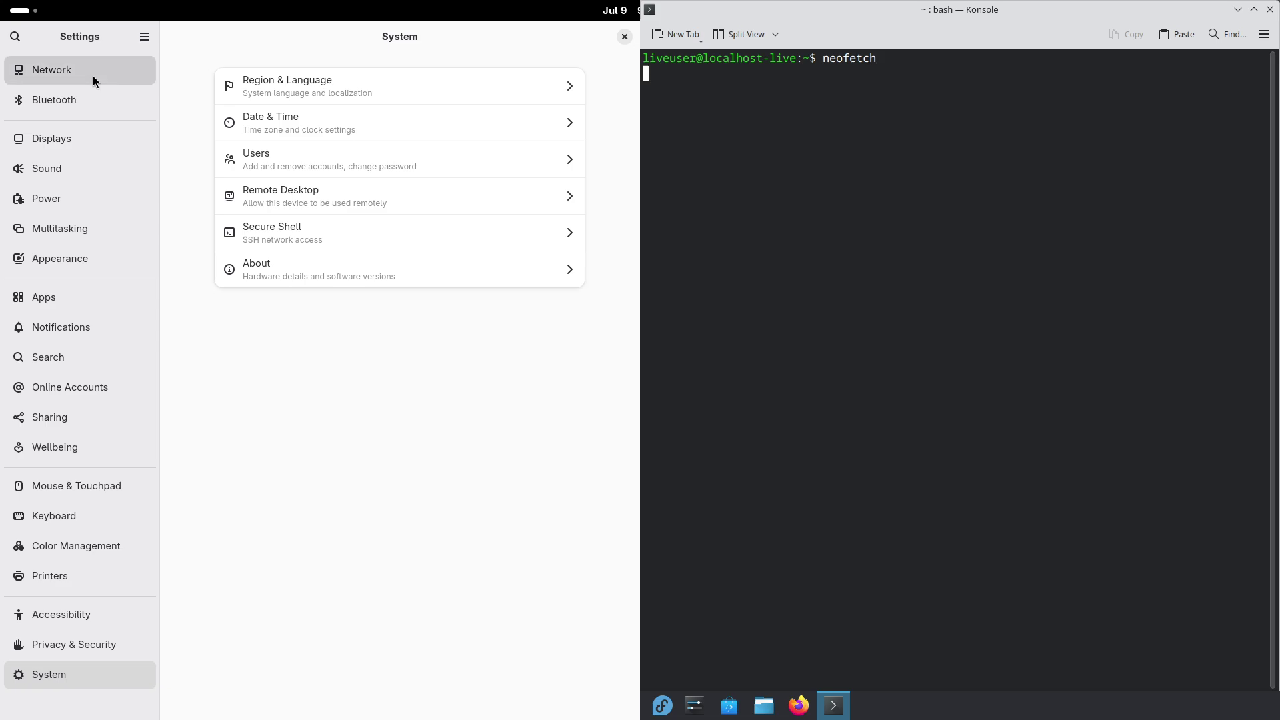
click(95, 98)
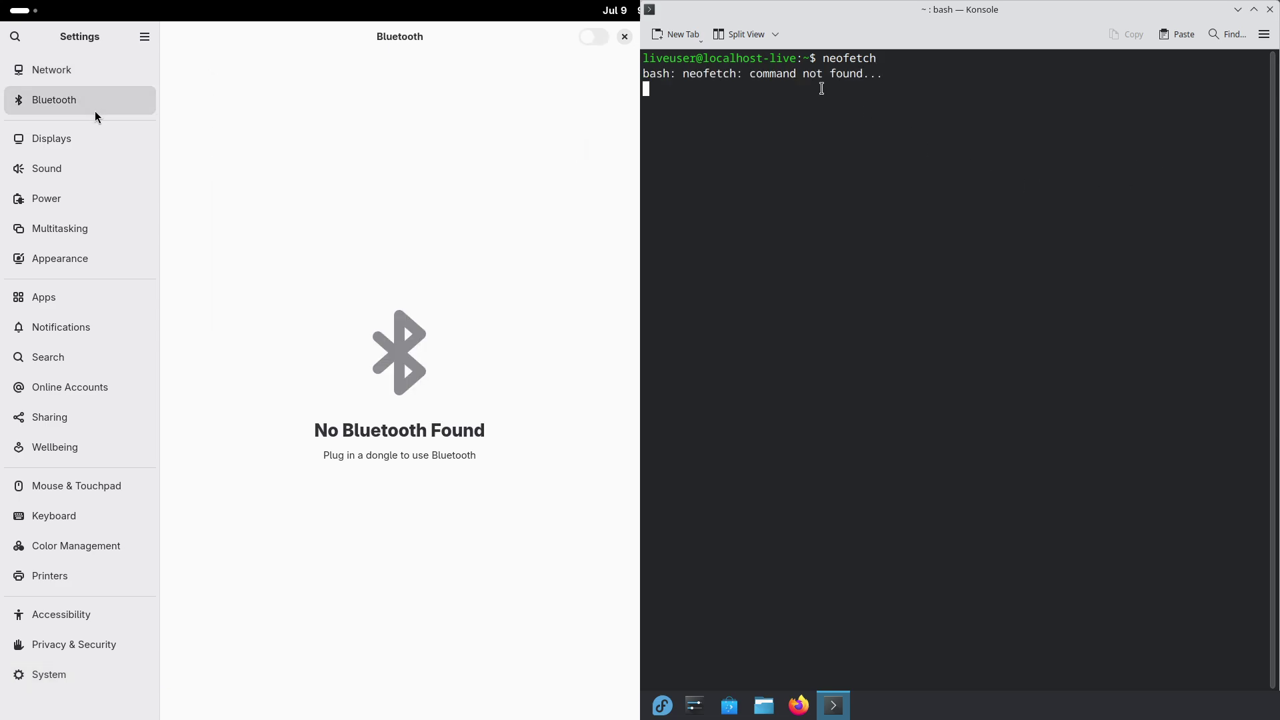
click(94, 137)
click(675, 34)
click(685, 59)
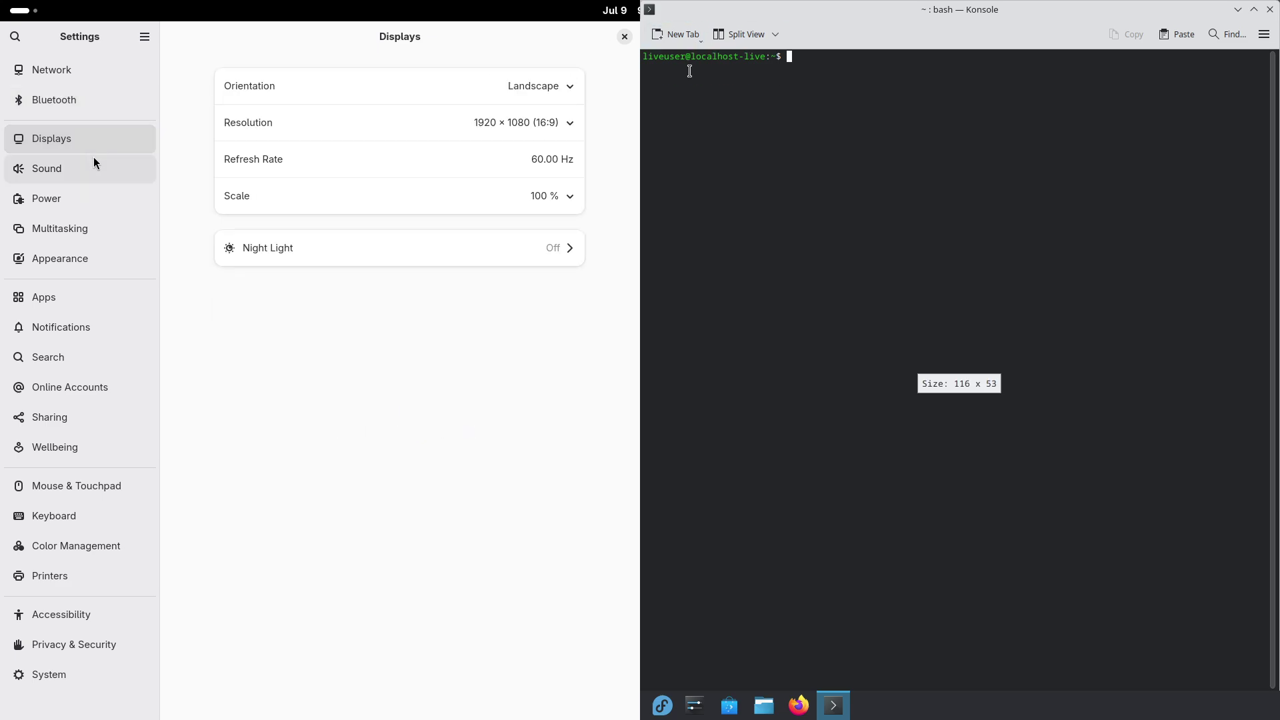
click(94, 167)
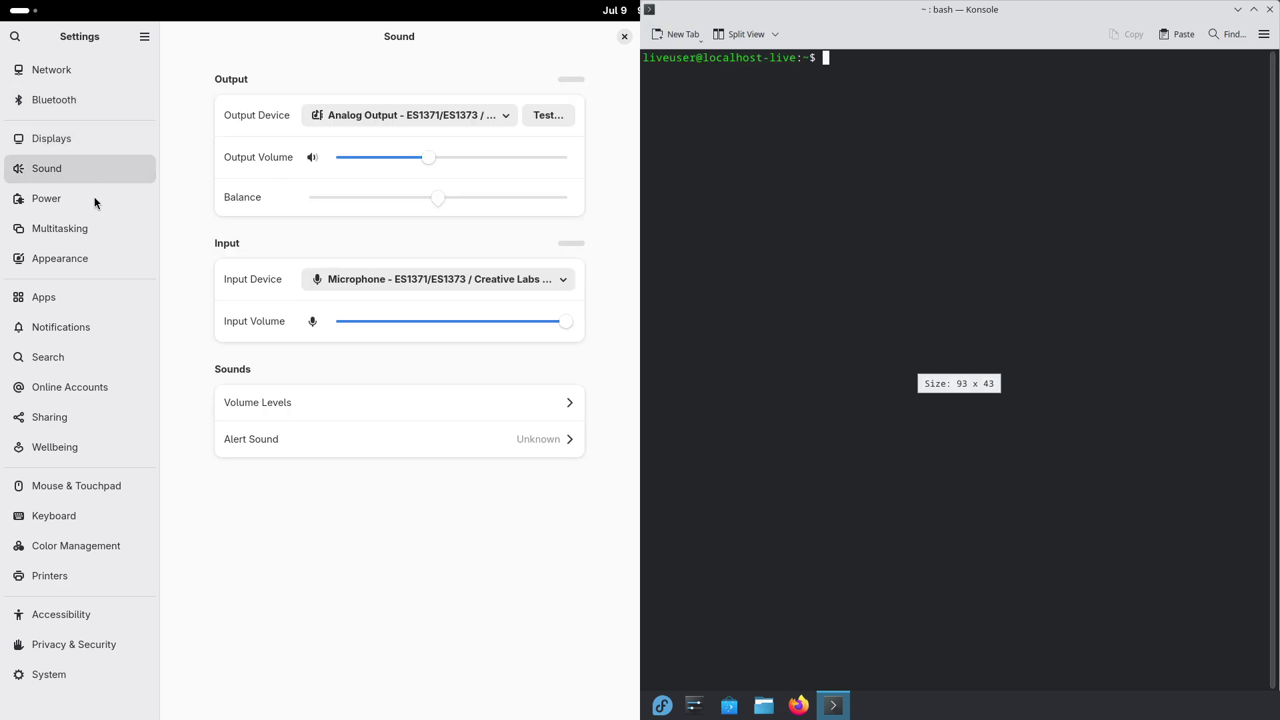
- Set GNOME's power mode to Performance, type 'dnf install fastfetch', and show Multitasking settings
text(sudo)
click(94, 198)
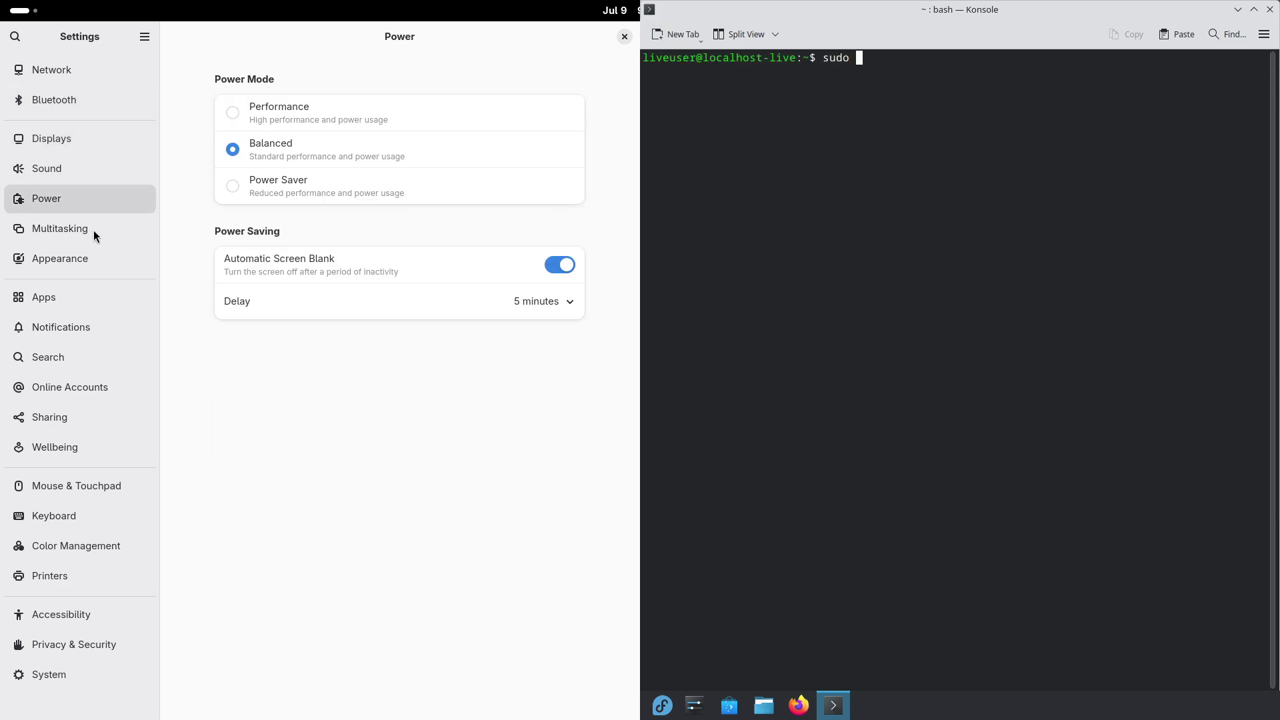
text(dnf install )
text(fastfetch)
click(233, 114)
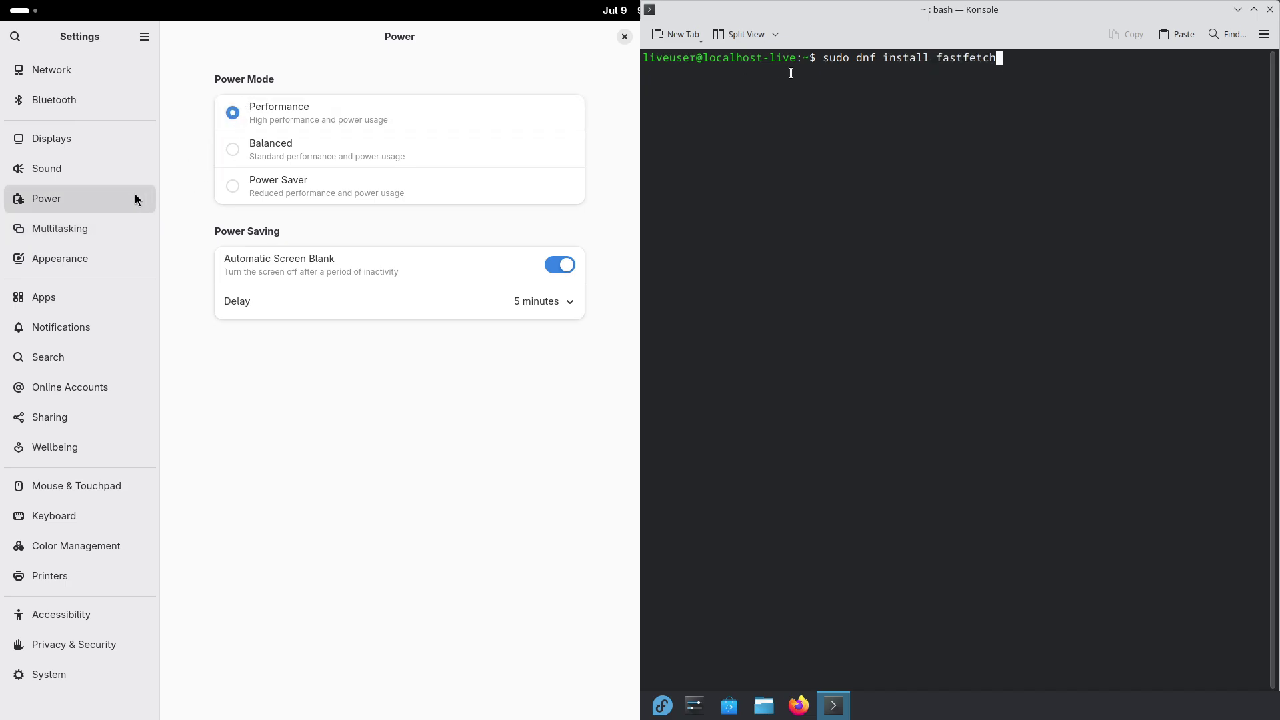
click(86, 237)
- Check Konsole's version 24.12.3 in its About dialog
click(1264, 34)
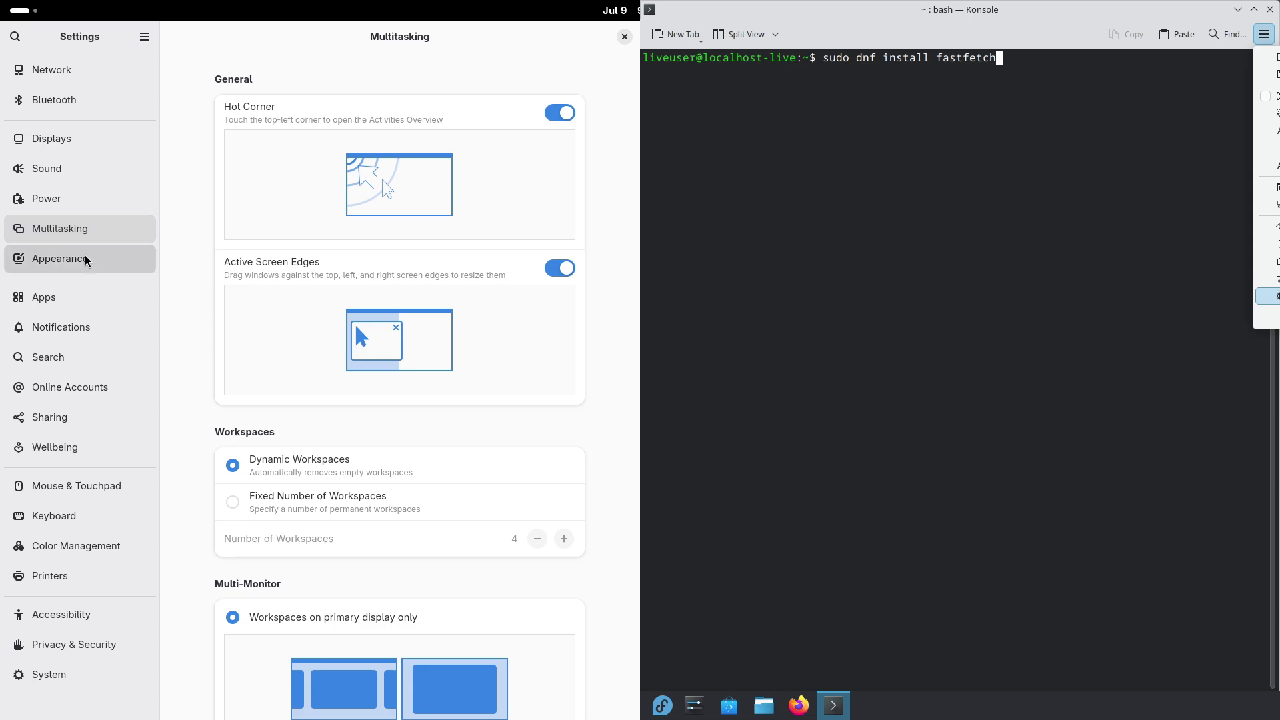
click(1267, 296)
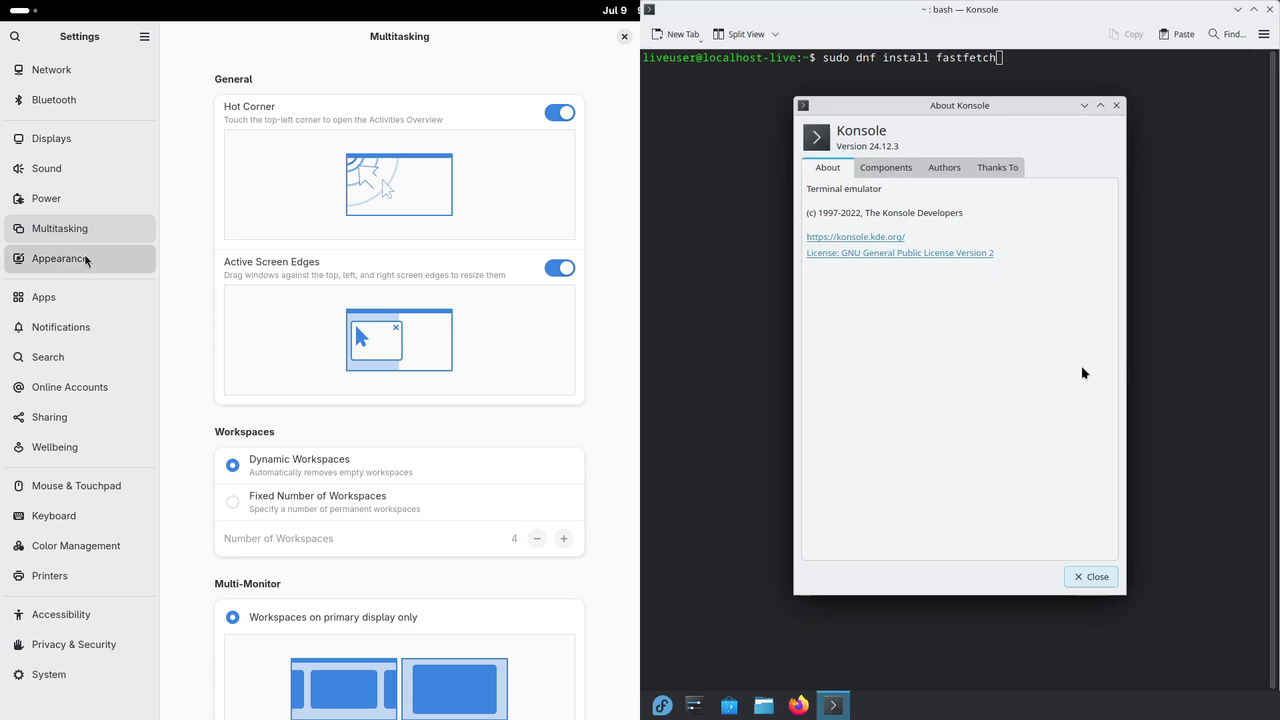
click(1117, 105)
- Close Konsole, launch KWrite from the Plasma launcher, and view Help > About KWrite (24.12.3)
click(1270, 9)
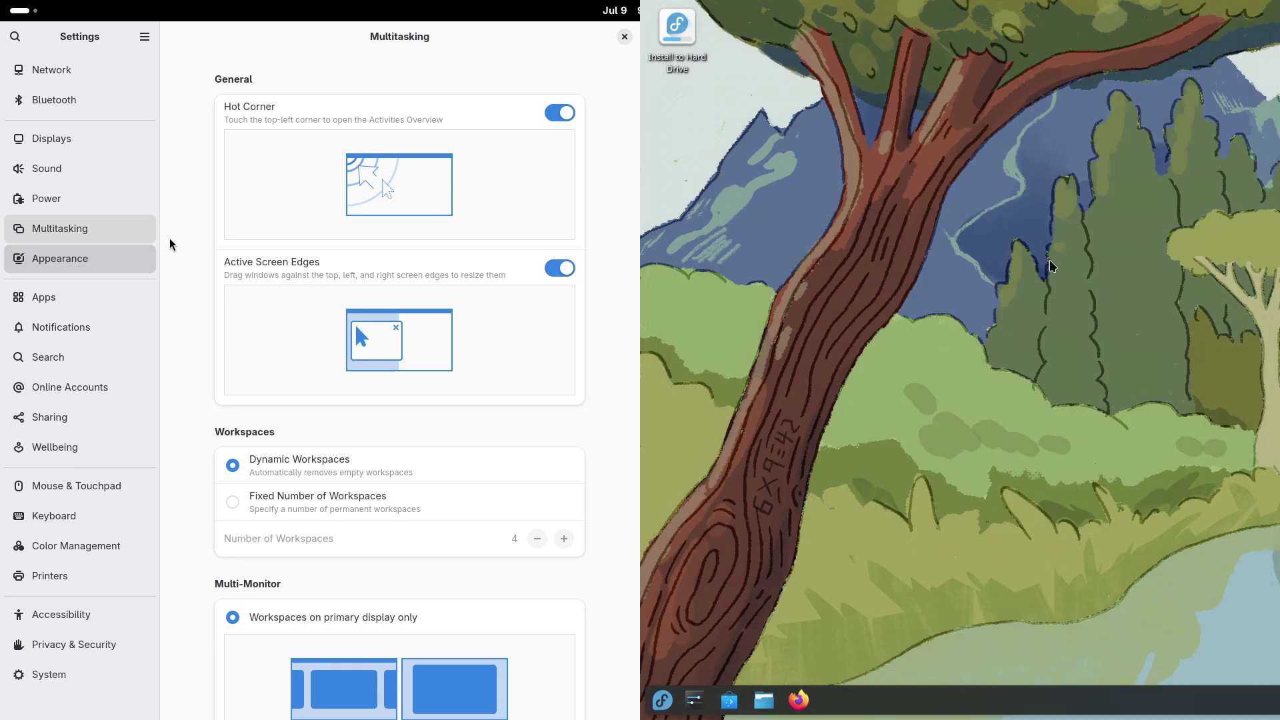
click(662, 700)
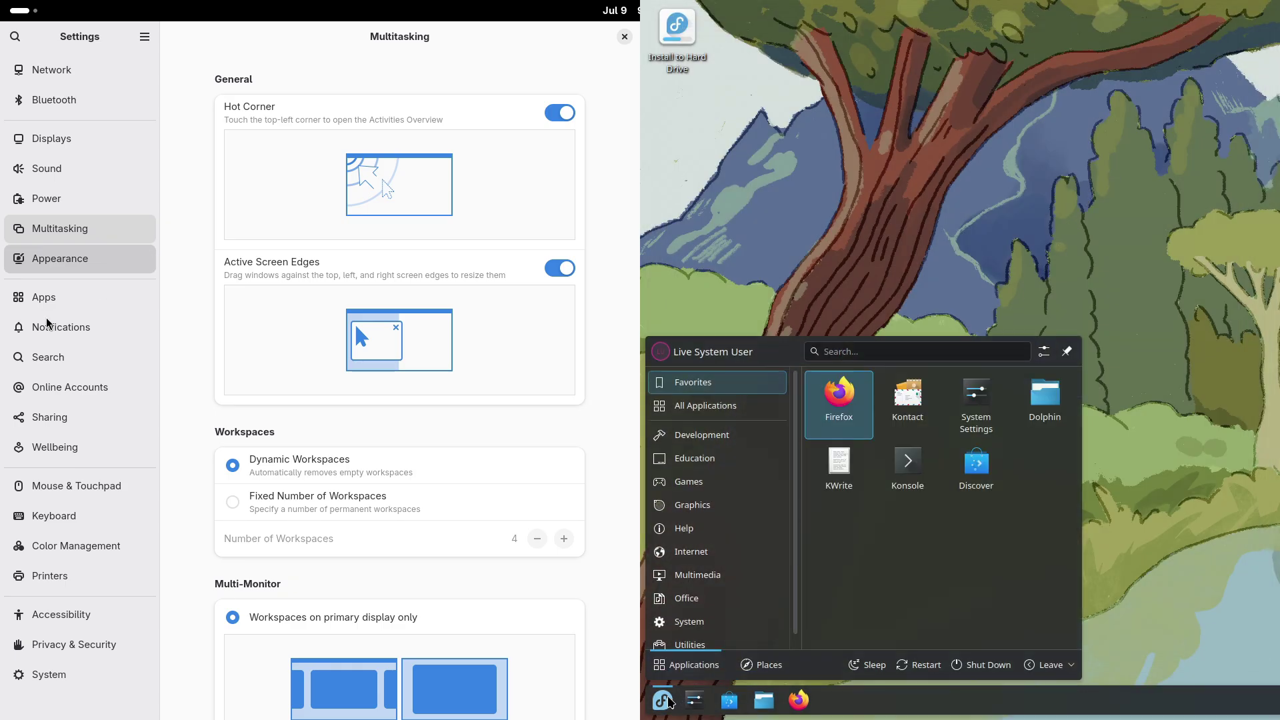
click(839, 466)
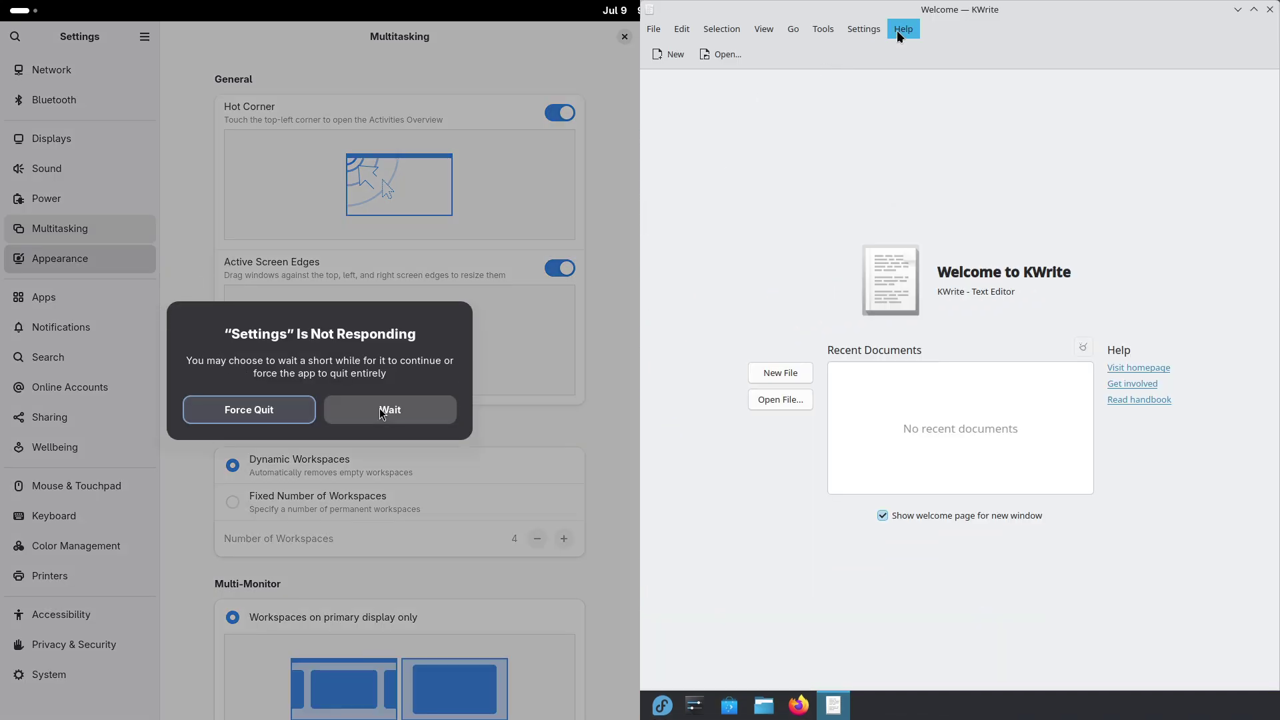
click(902, 29)
click(925, 166)
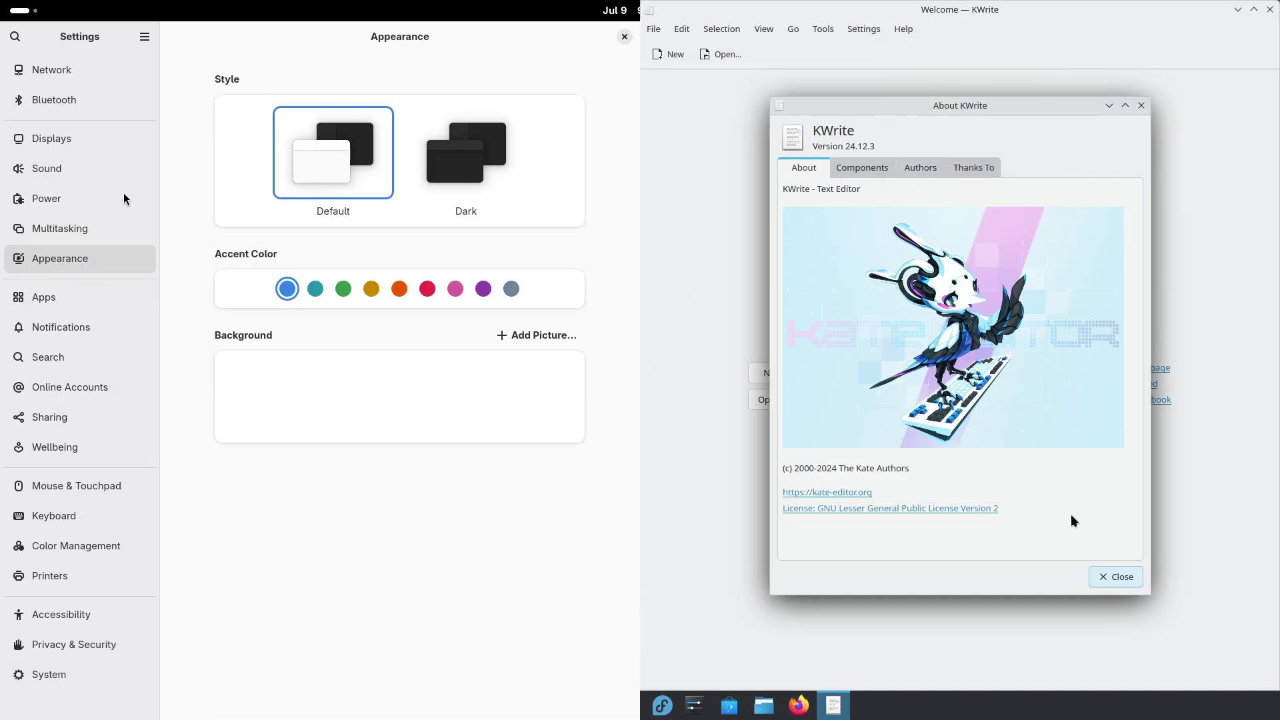
- Close KWrite and launch Kontact from the KDE application launcher
click(1105, 576)
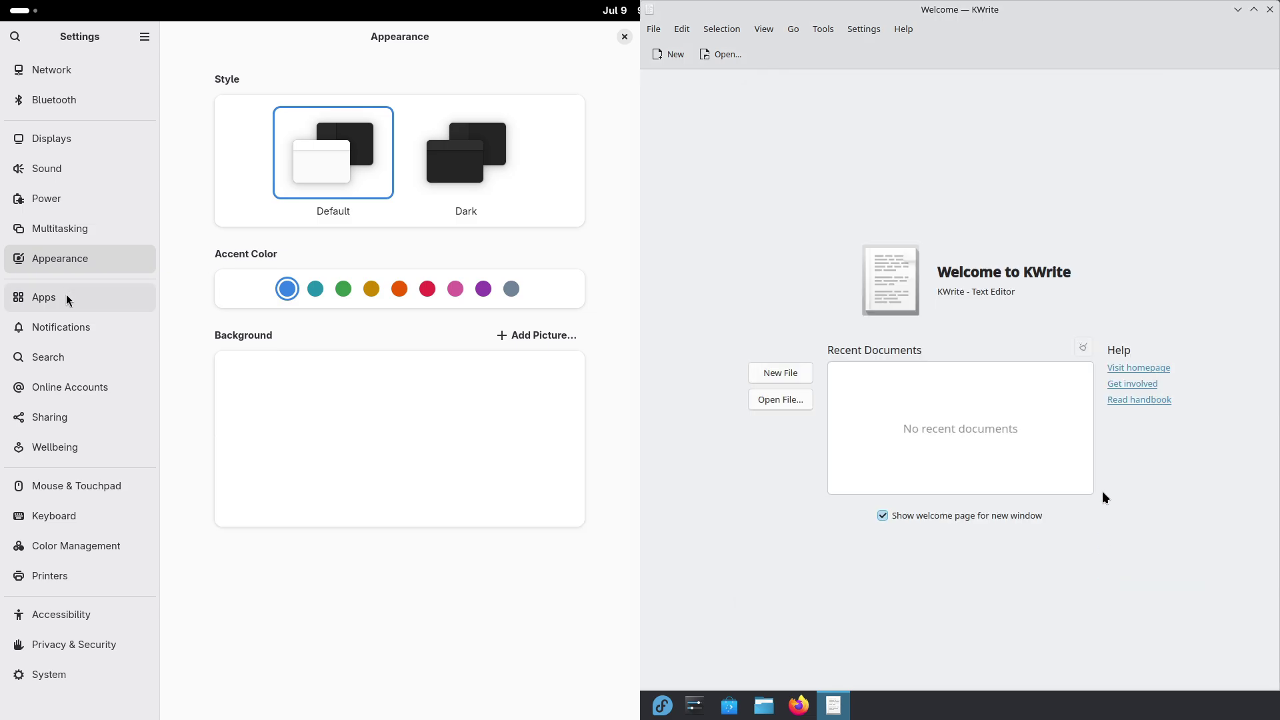
click(1270, 10)
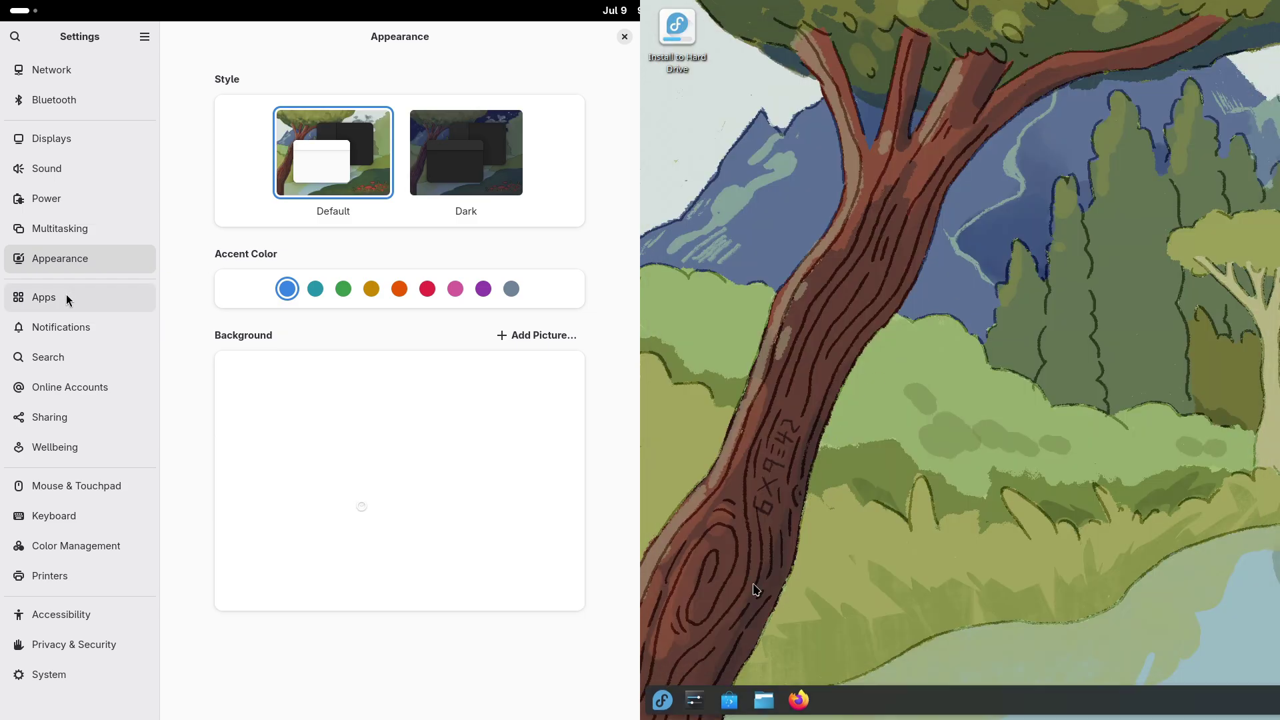
click(672, 705)
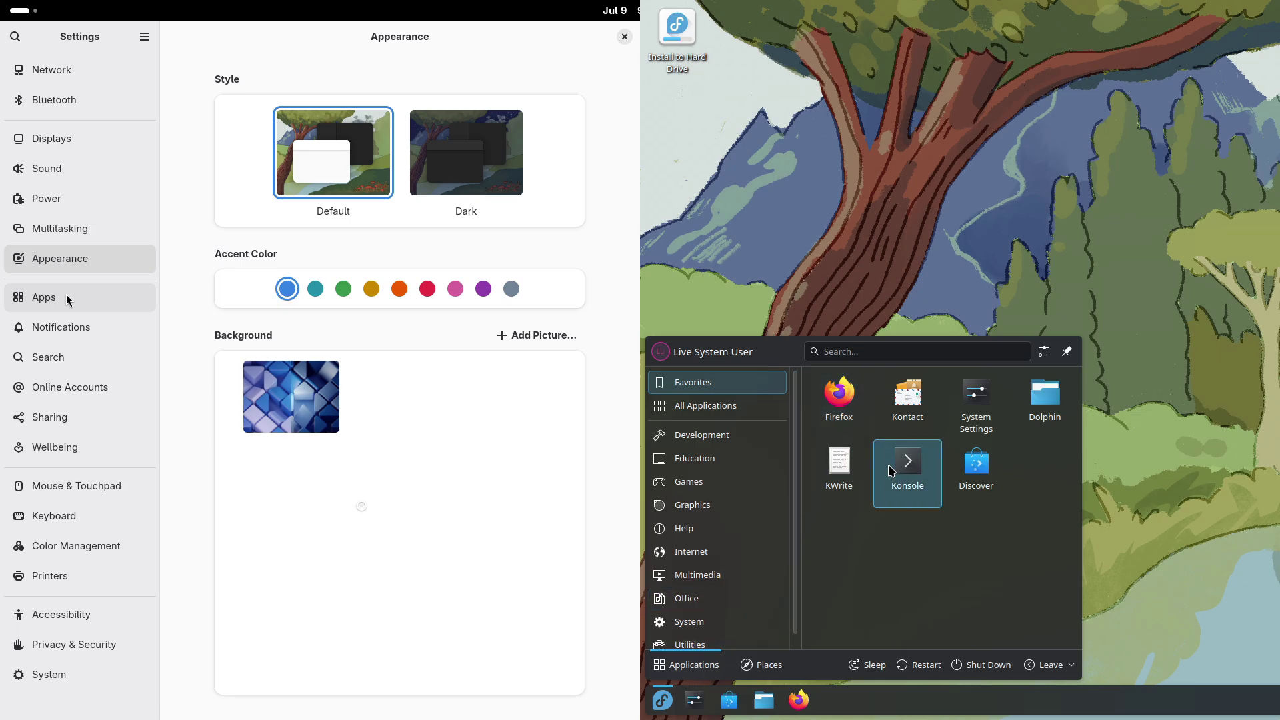
click(907, 427)
- Browse GNOME Settings' Apps, Notifications, Search, Online Accounts, Sharing and Wellbeing pages
click(68, 297)
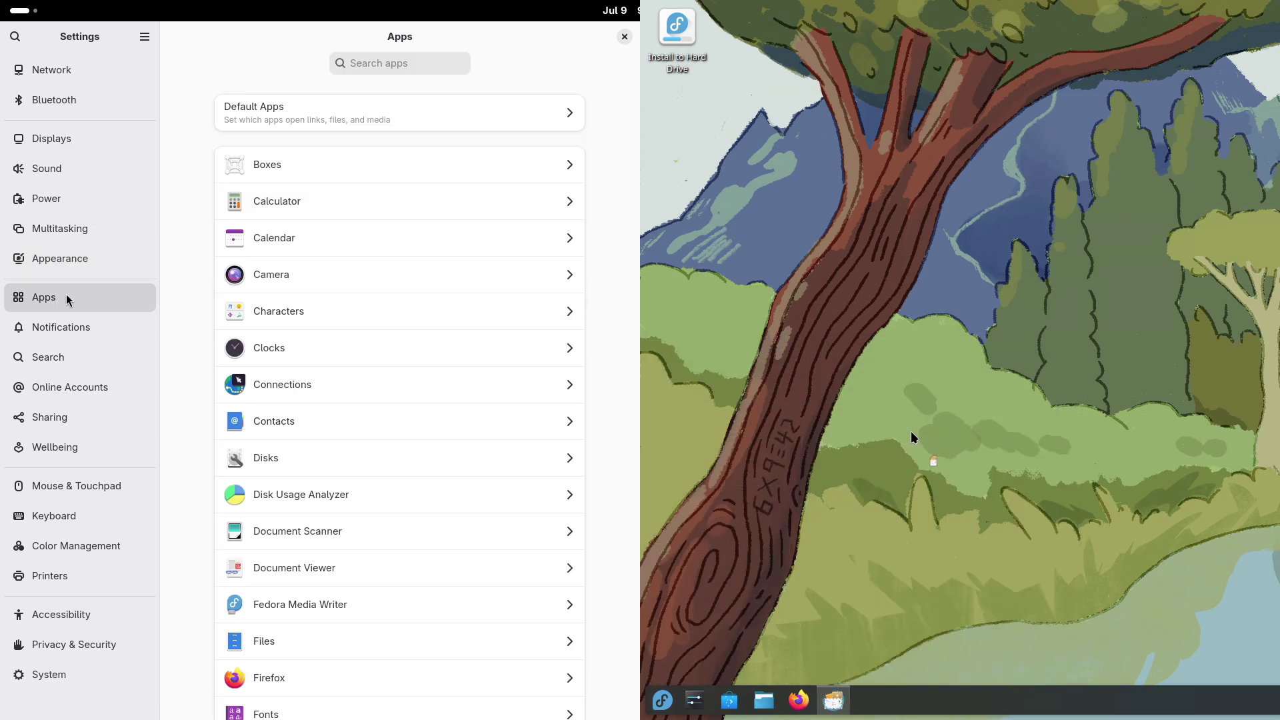
click(72, 339)
click(71, 360)
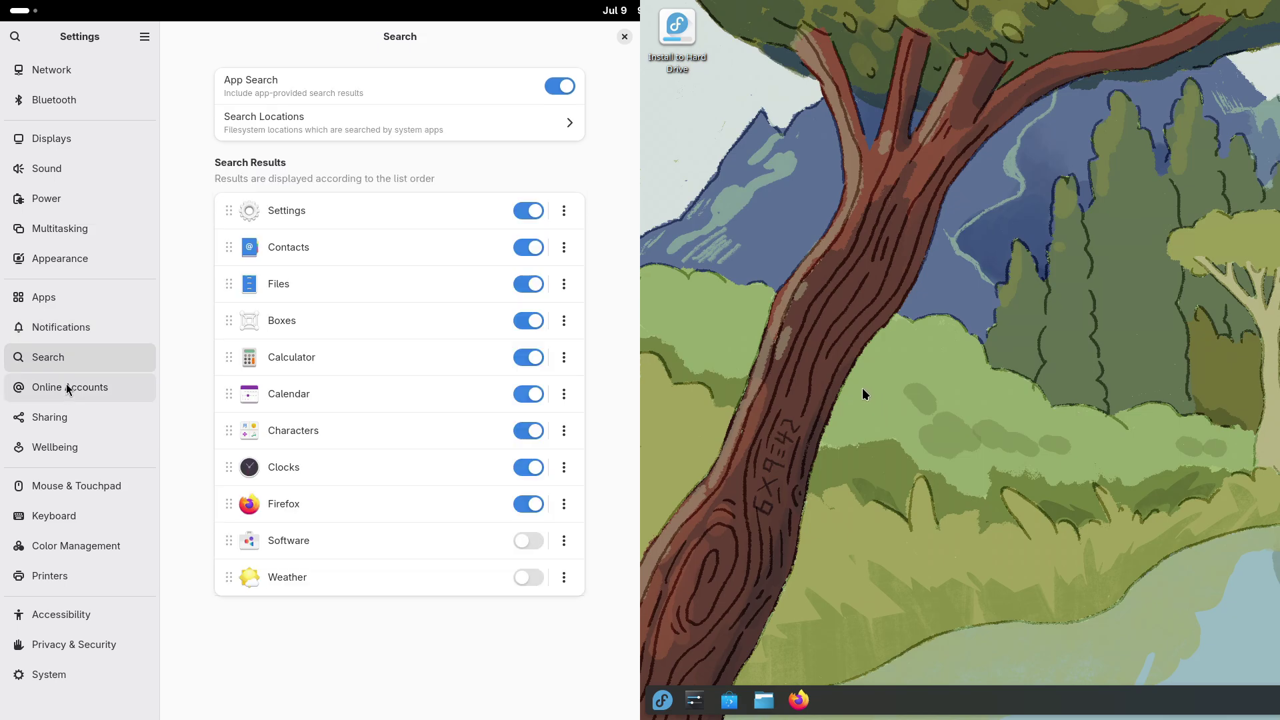
click(68, 393)
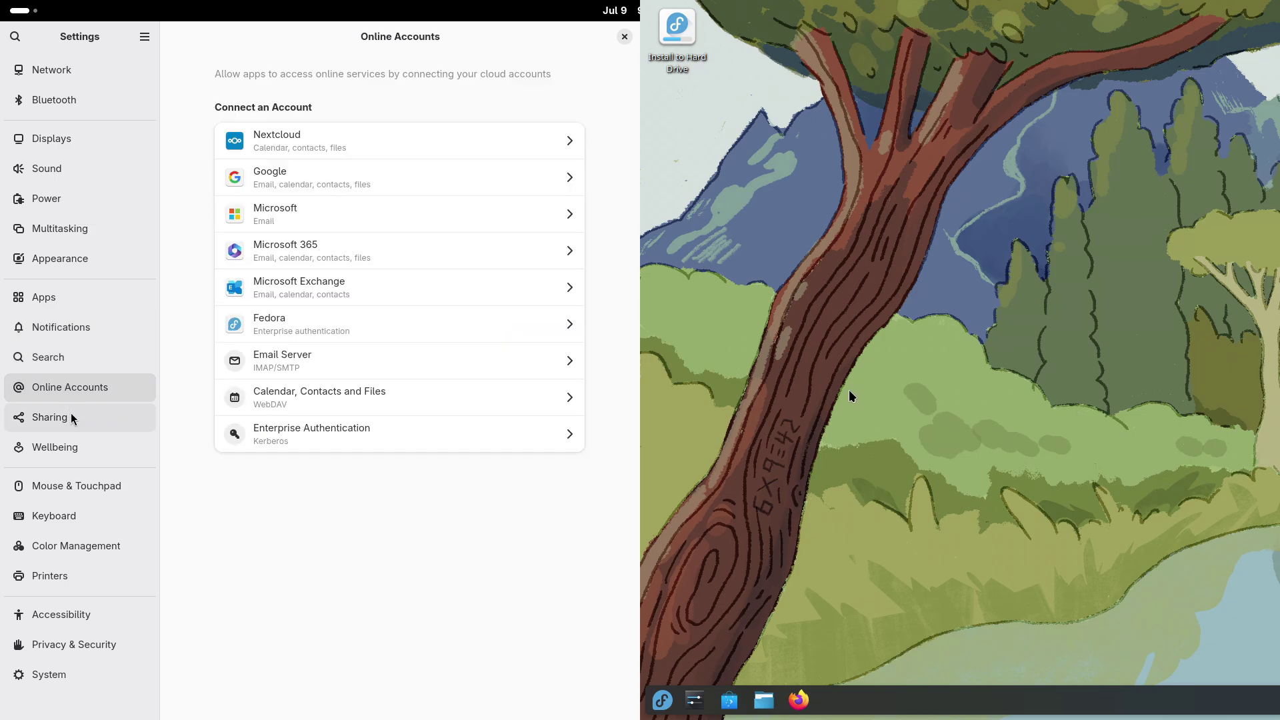
click(71, 414)
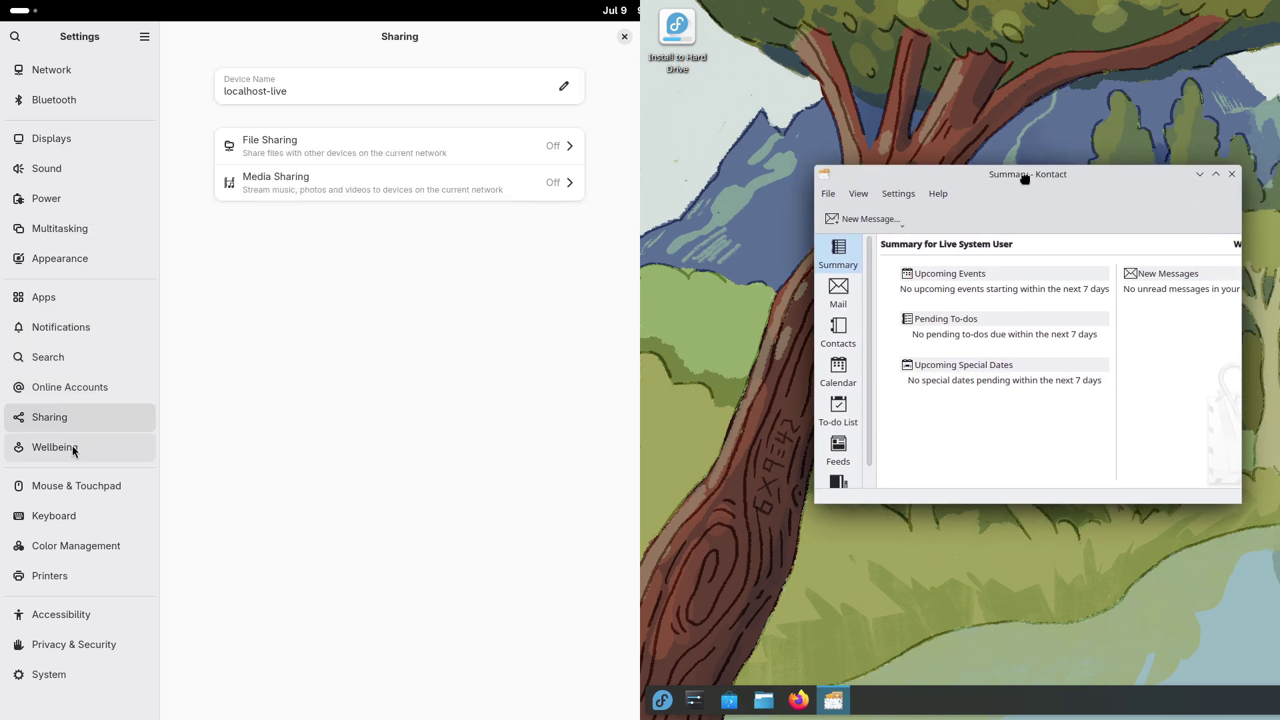
click(72, 446)
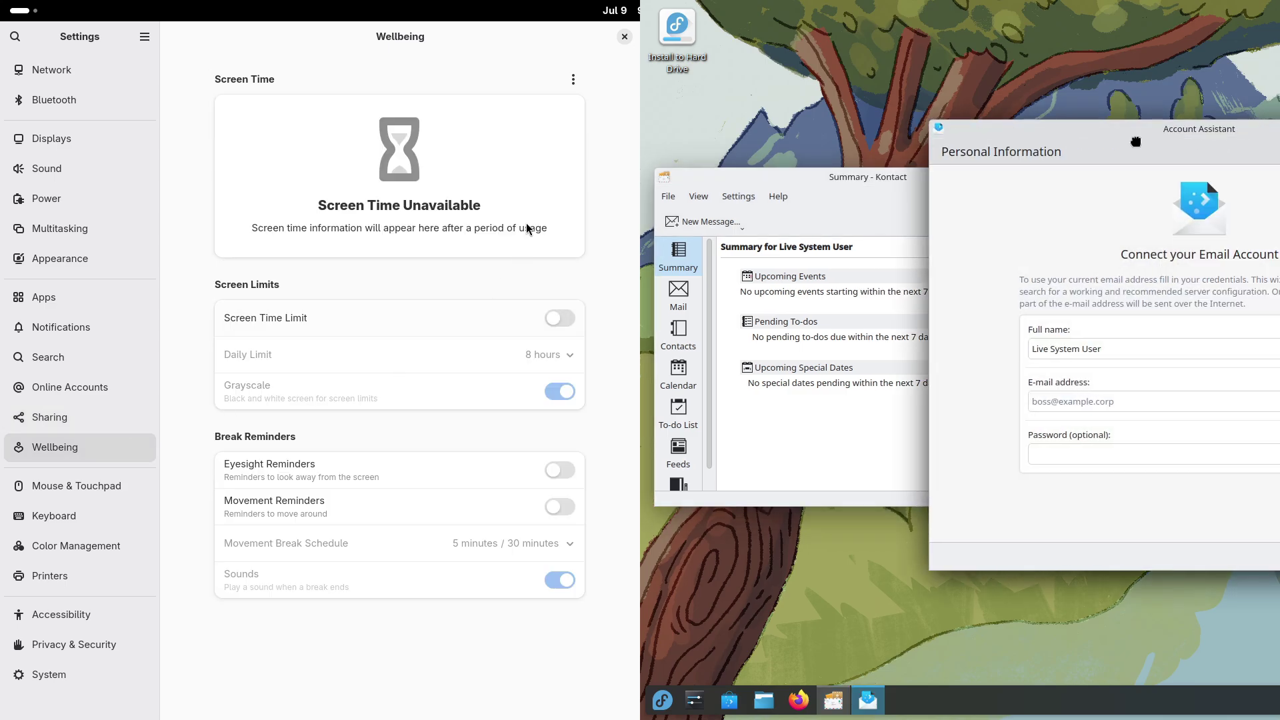
click(572, 80)
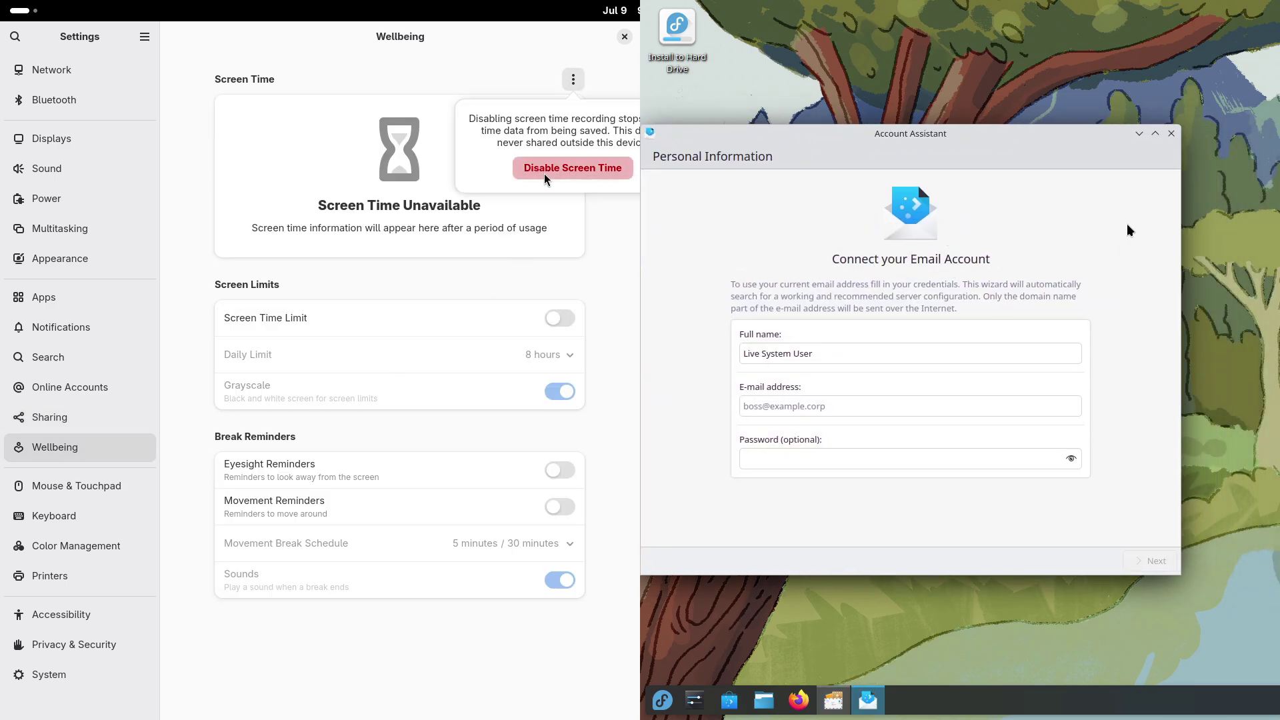
click(544, 173)
click(1171, 133)
- View Kontact's About information showing version 6.3.3, then close it
click(778, 196)
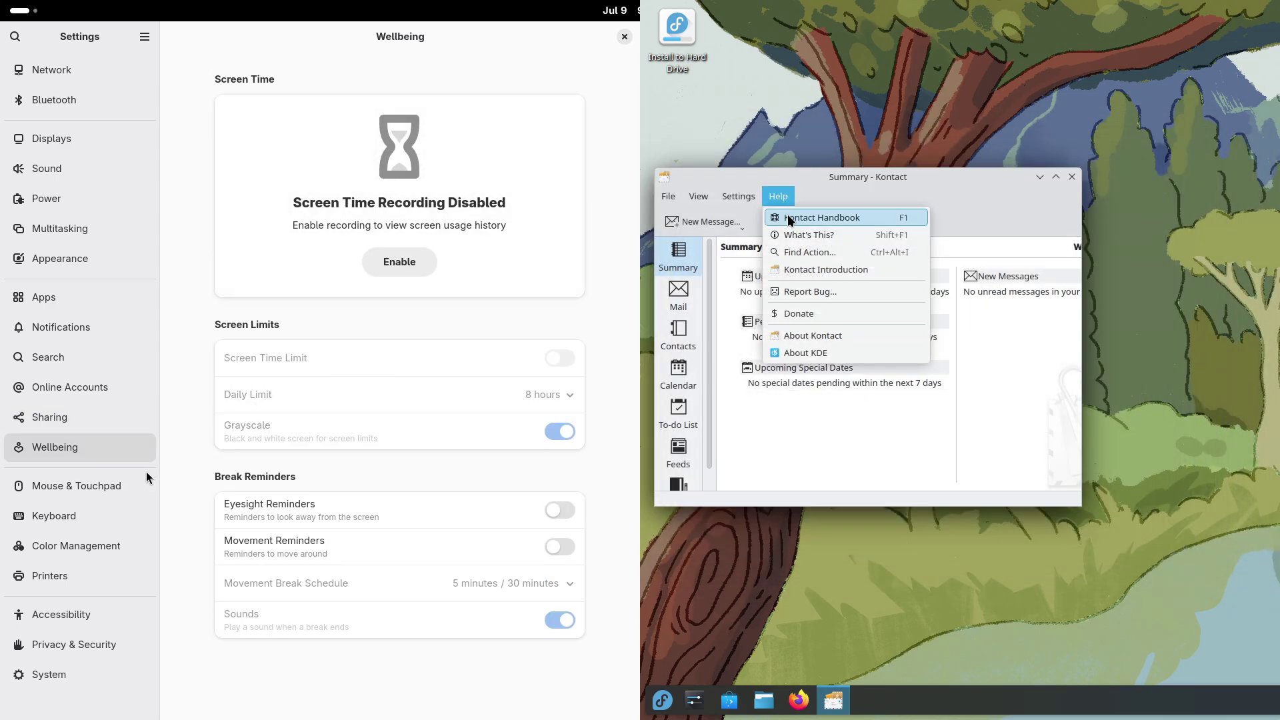
click(813, 334)
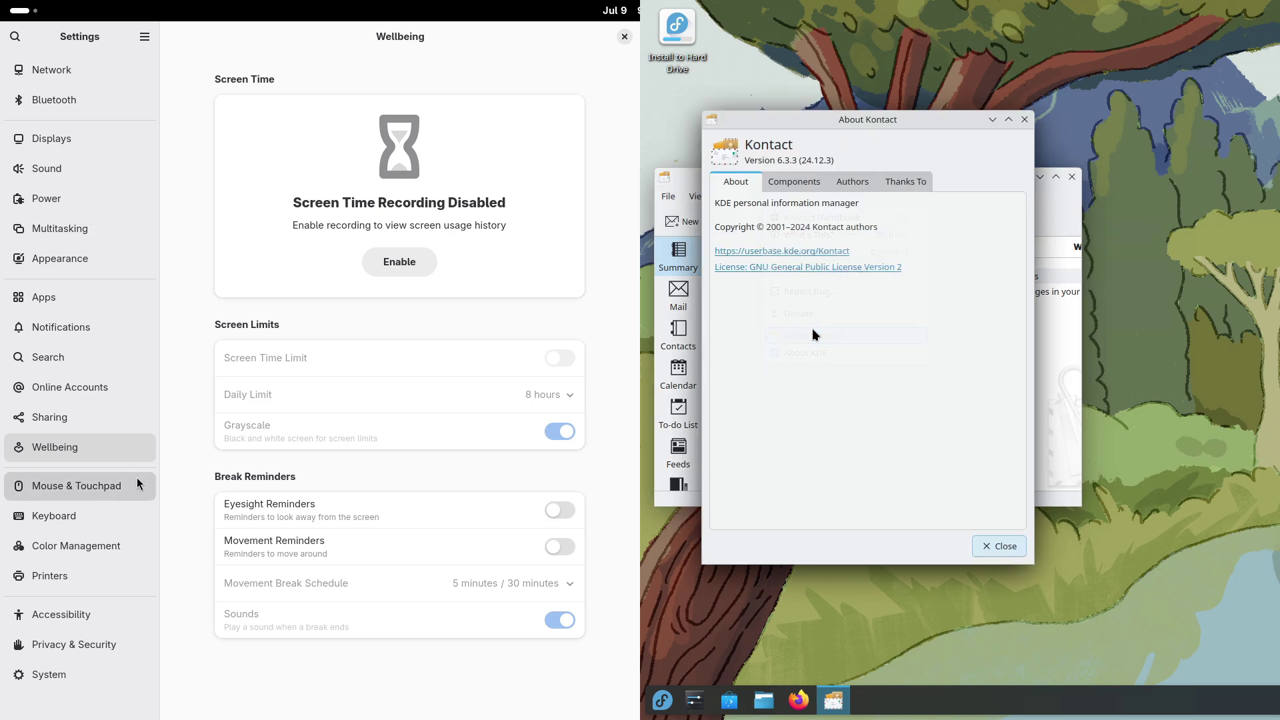
click(1002, 539)
- Quit Kontact and show GNOME's Mouse & Touchpad settings, briefly checking Keyboard
click(1072, 177)
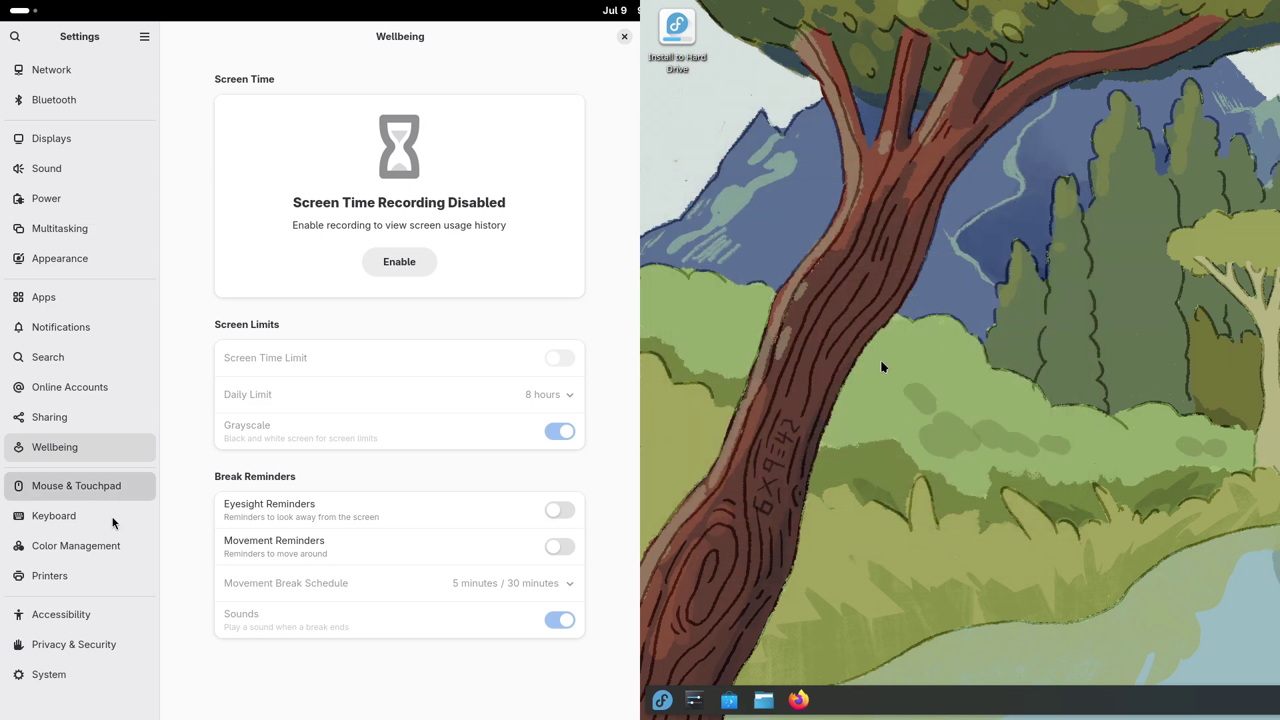
click(667, 696)
click(95, 517)
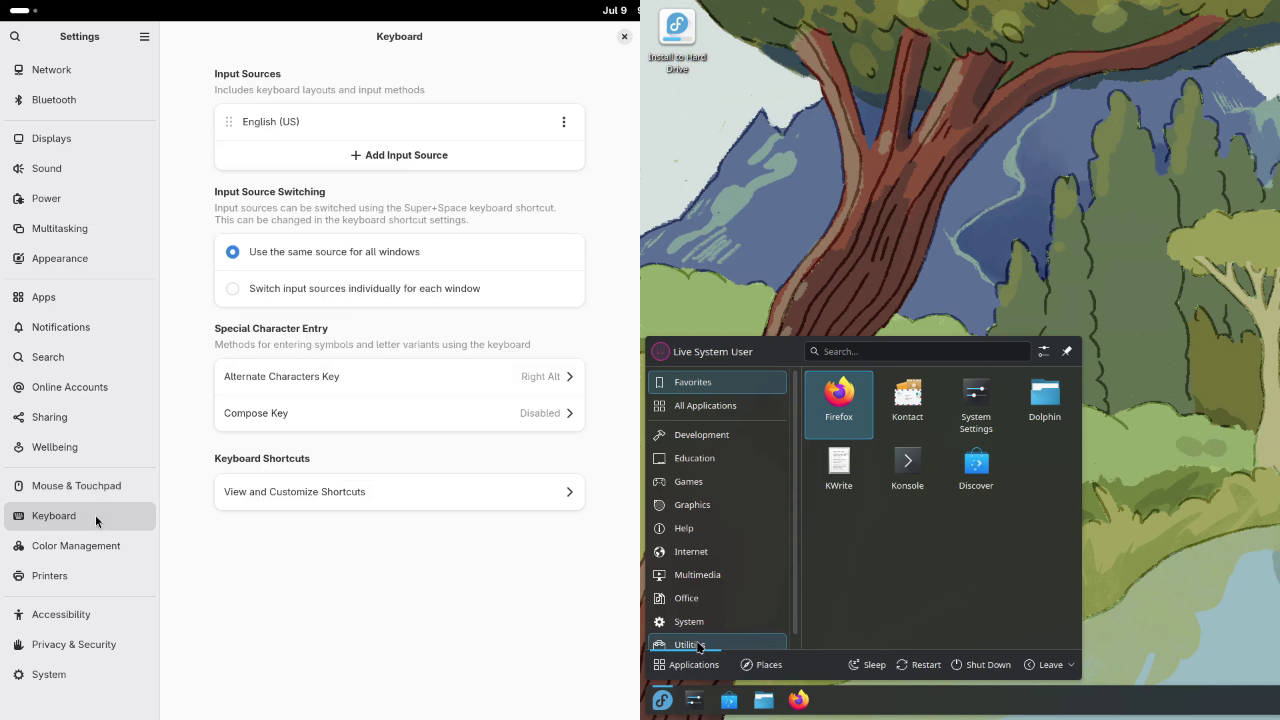
click(94, 492)
- Set natural scroll direction while opening and closing KFind
click(860, 549)
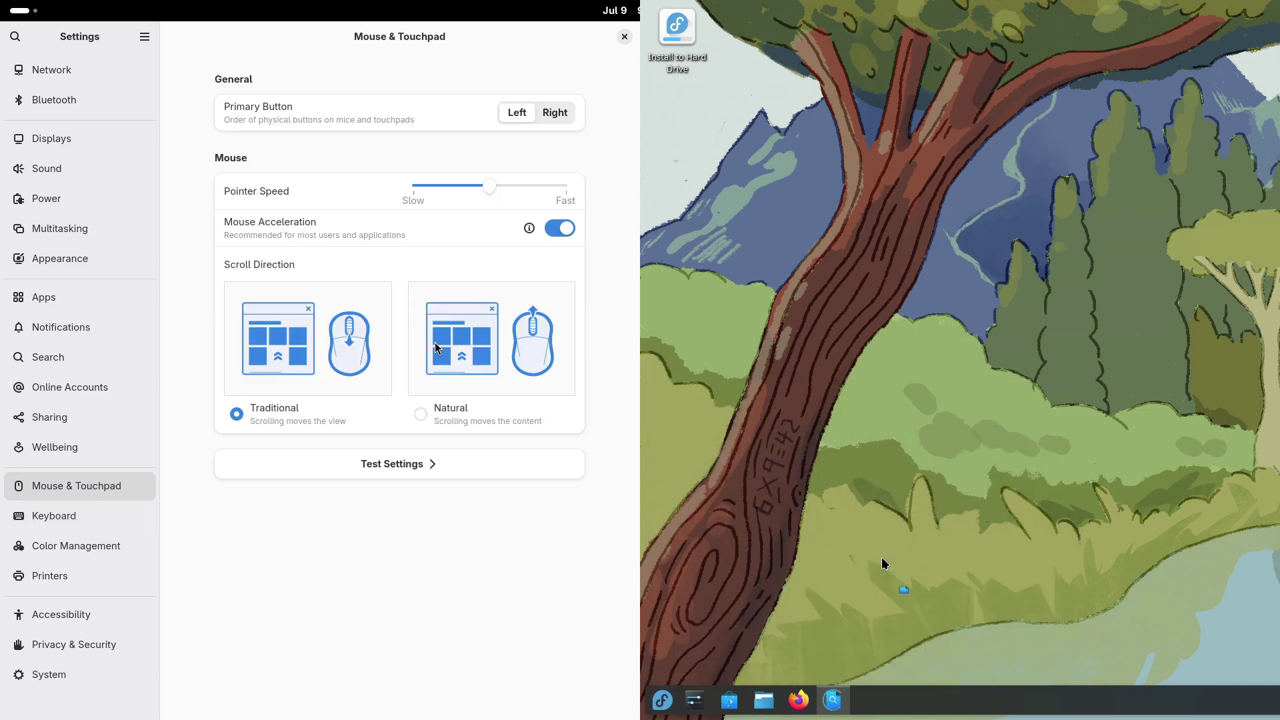
click(418, 420)
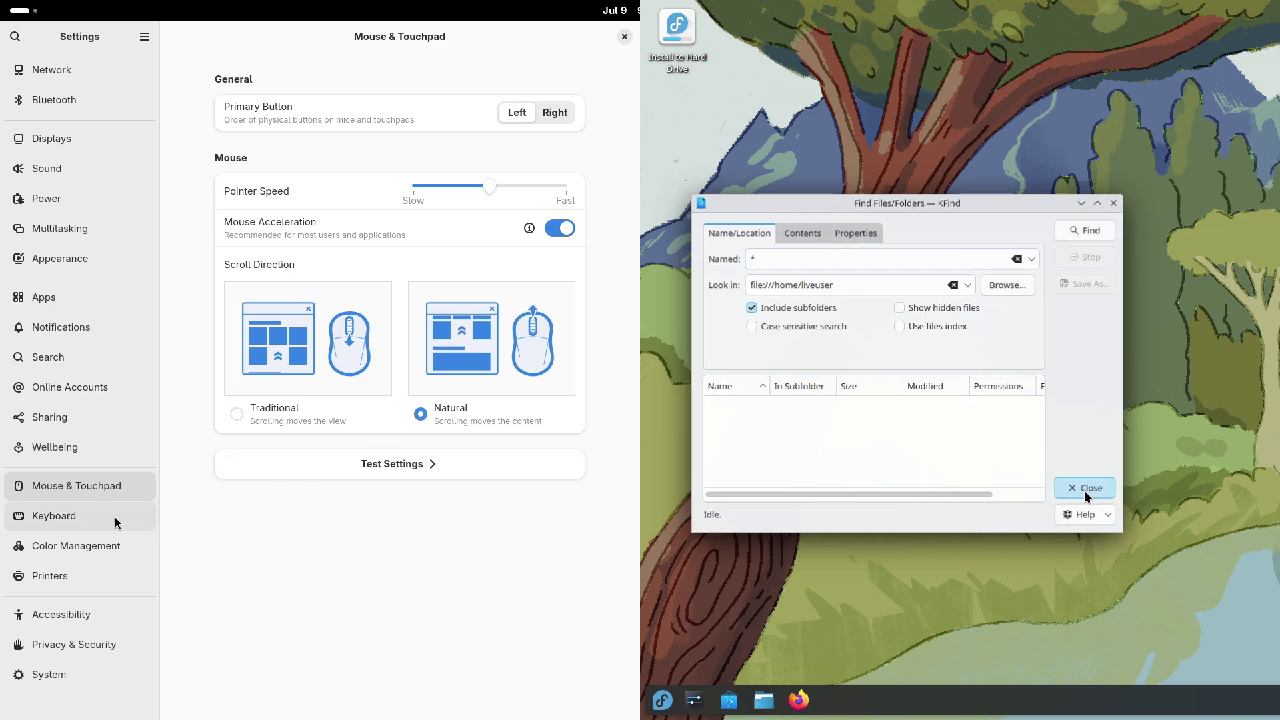
click(1085, 495)
- Browse Keyboard, Colour, Printers and Accessibility settings, and launch KolourPaint from Graphics
click(115, 518)
click(663, 701)
click(93, 540)
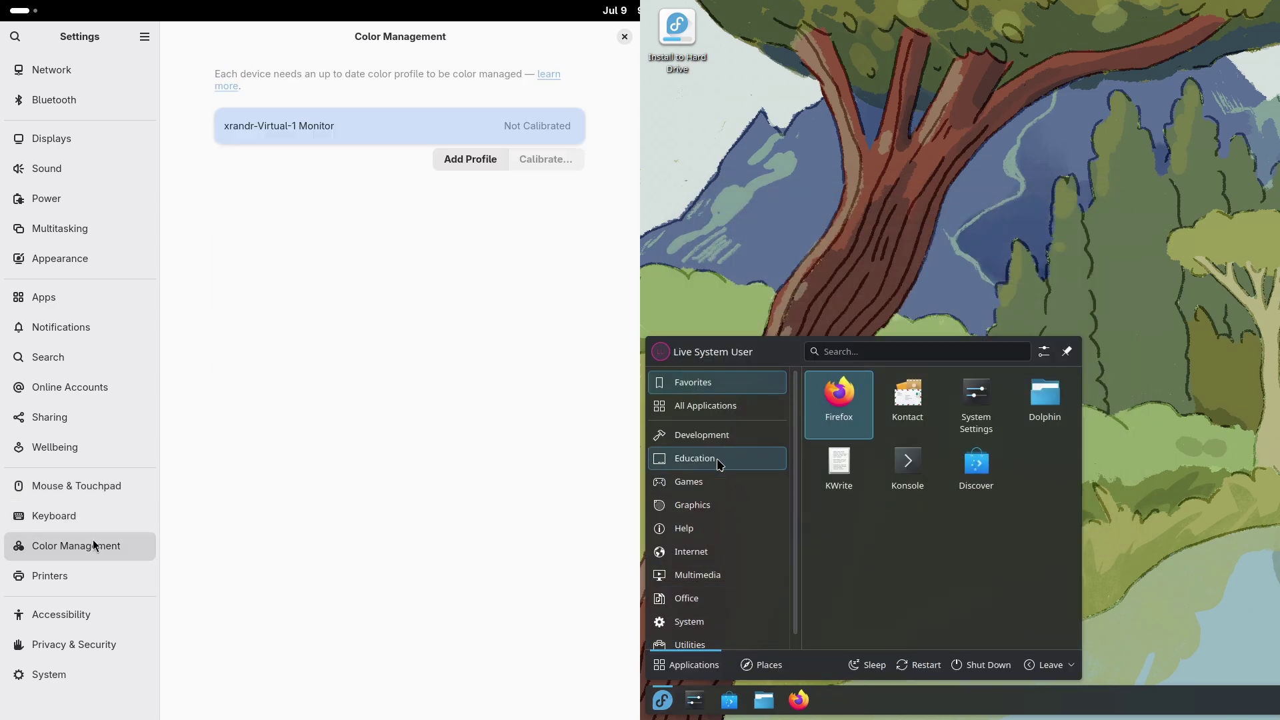
click(81, 569)
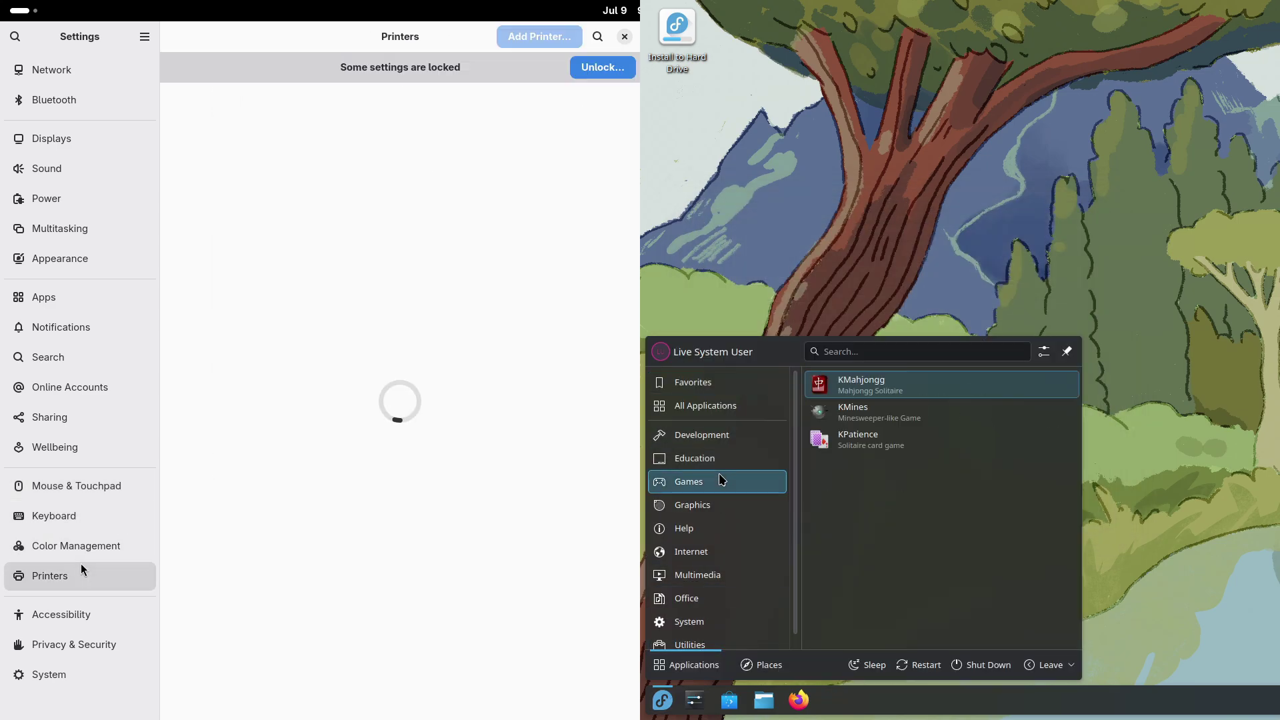
click(67, 623)
click(887, 420)
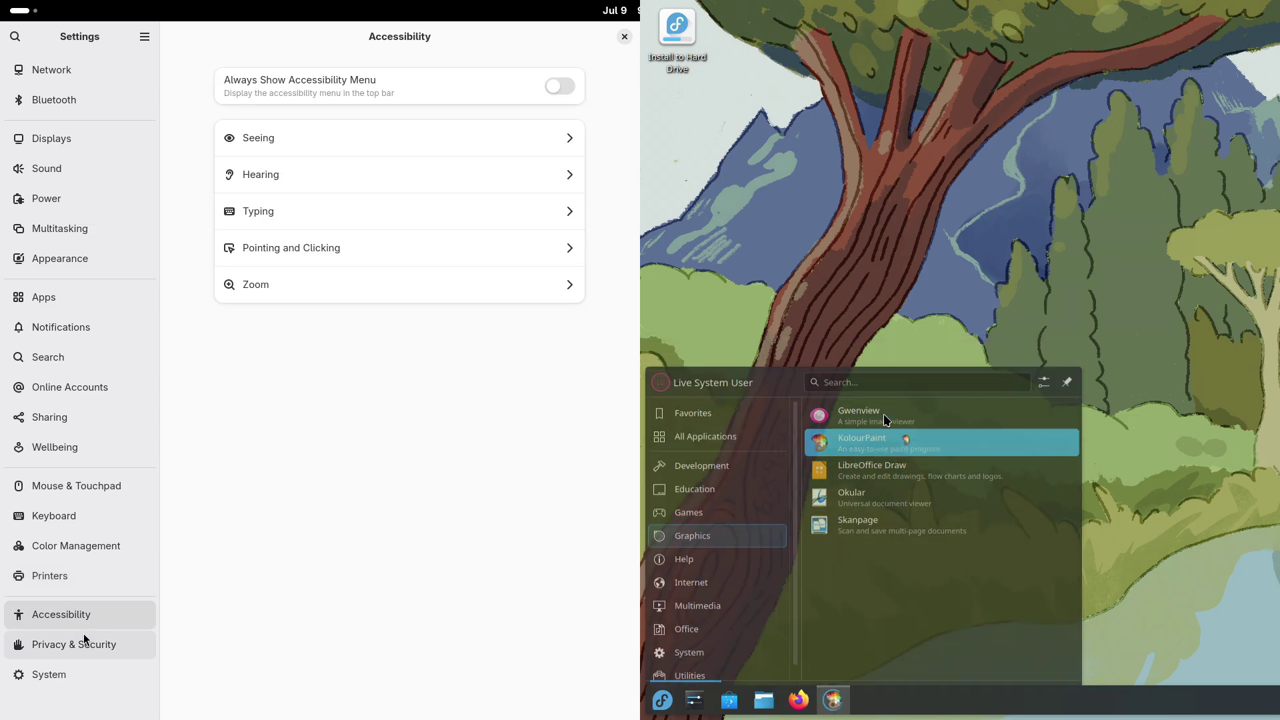
- View KolourPaint's About (version 24.12.3) and GNOME's Fedora 42 system details
click(83, 635)
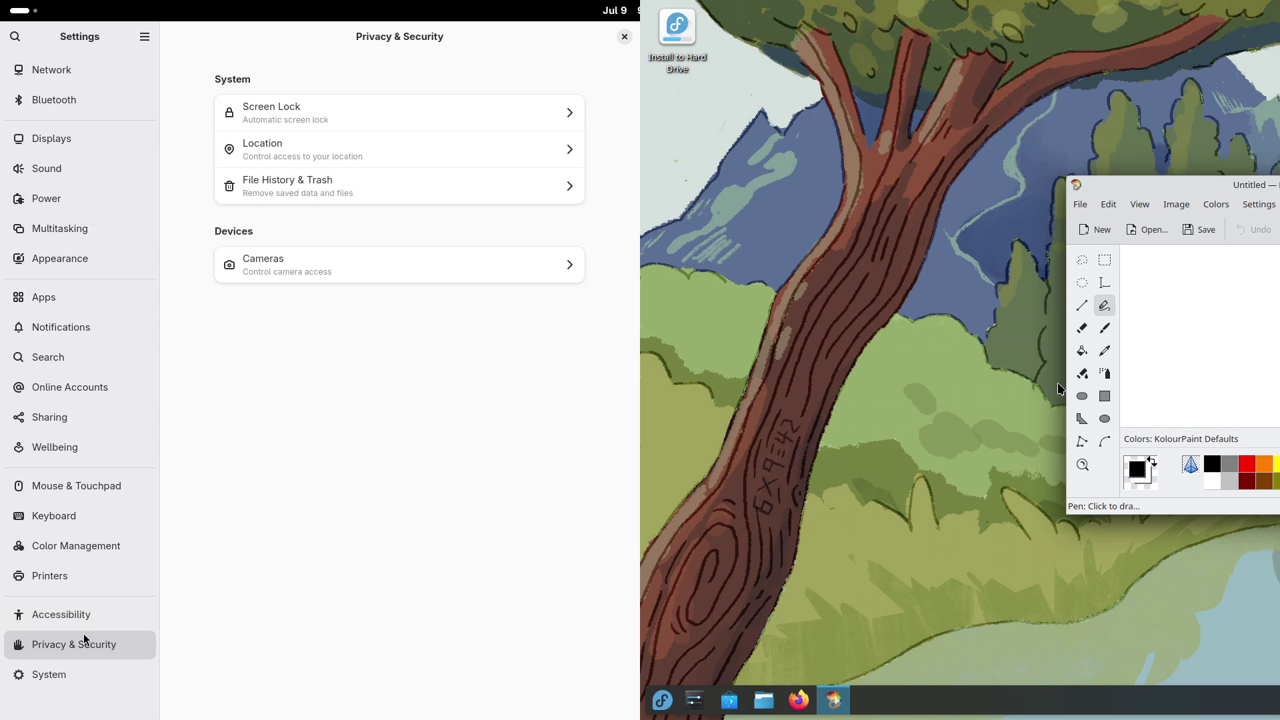
click(87, 676)
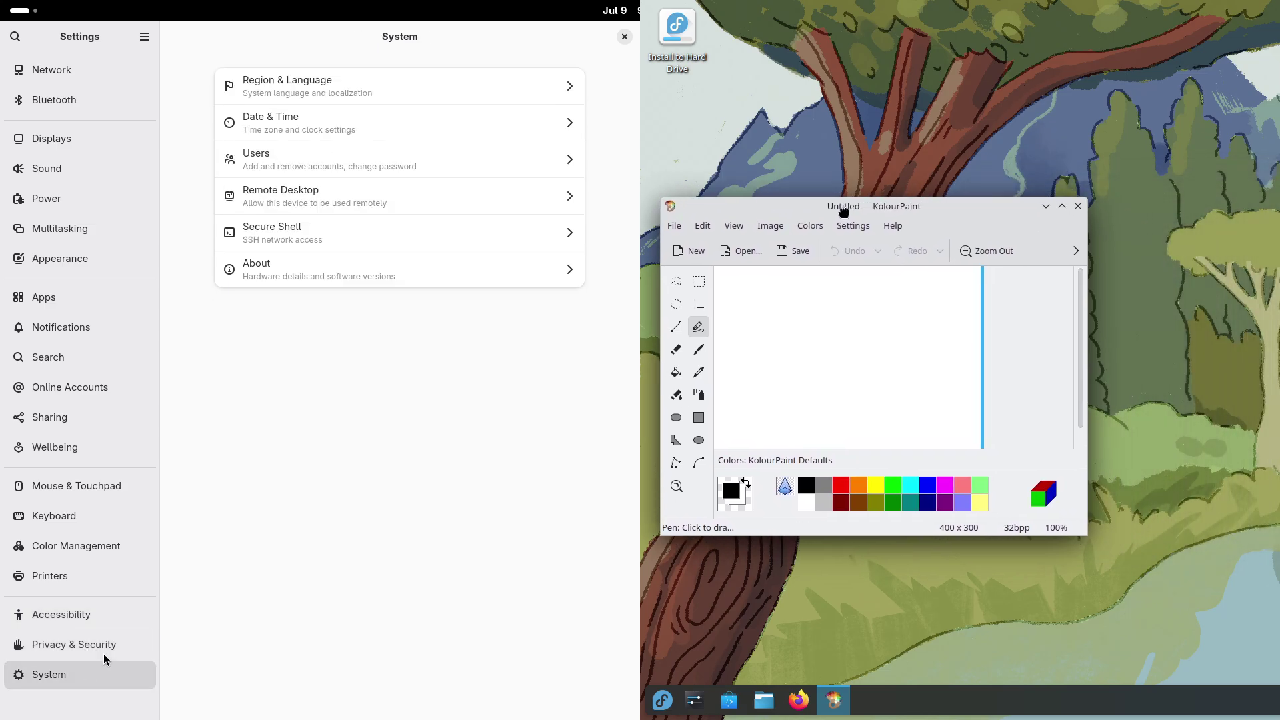
drag(844, 212, 830, 195)
click(881, 209)
click(901, 331)
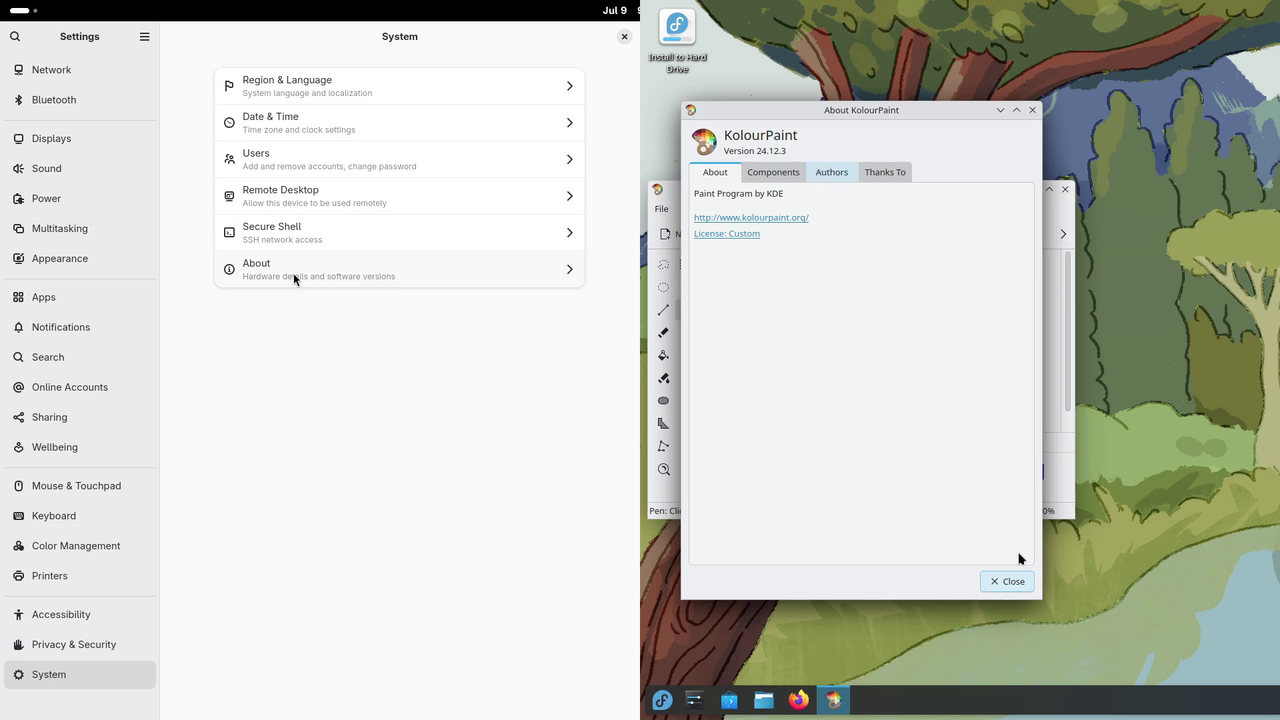
click(295, 273)
click(1009, 580)
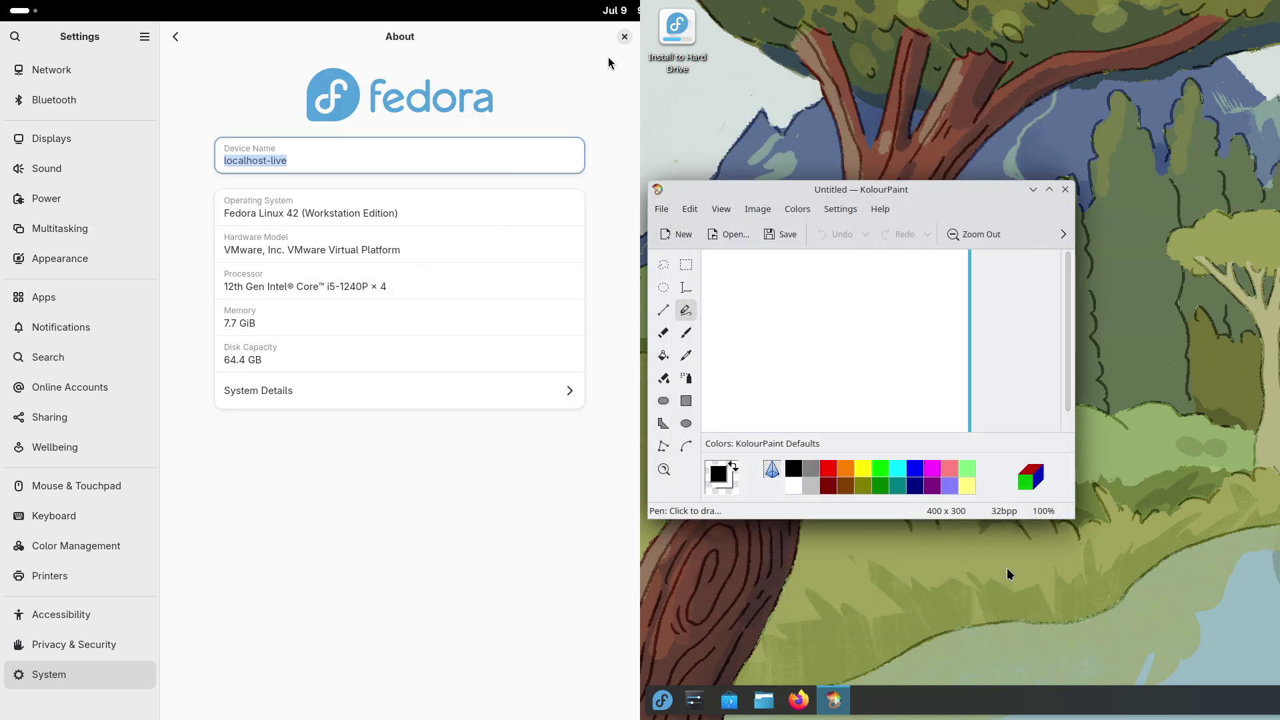
- Close GNOME Settings and KolourPaint, and bring up the GNOME app grid
click(624, 37)
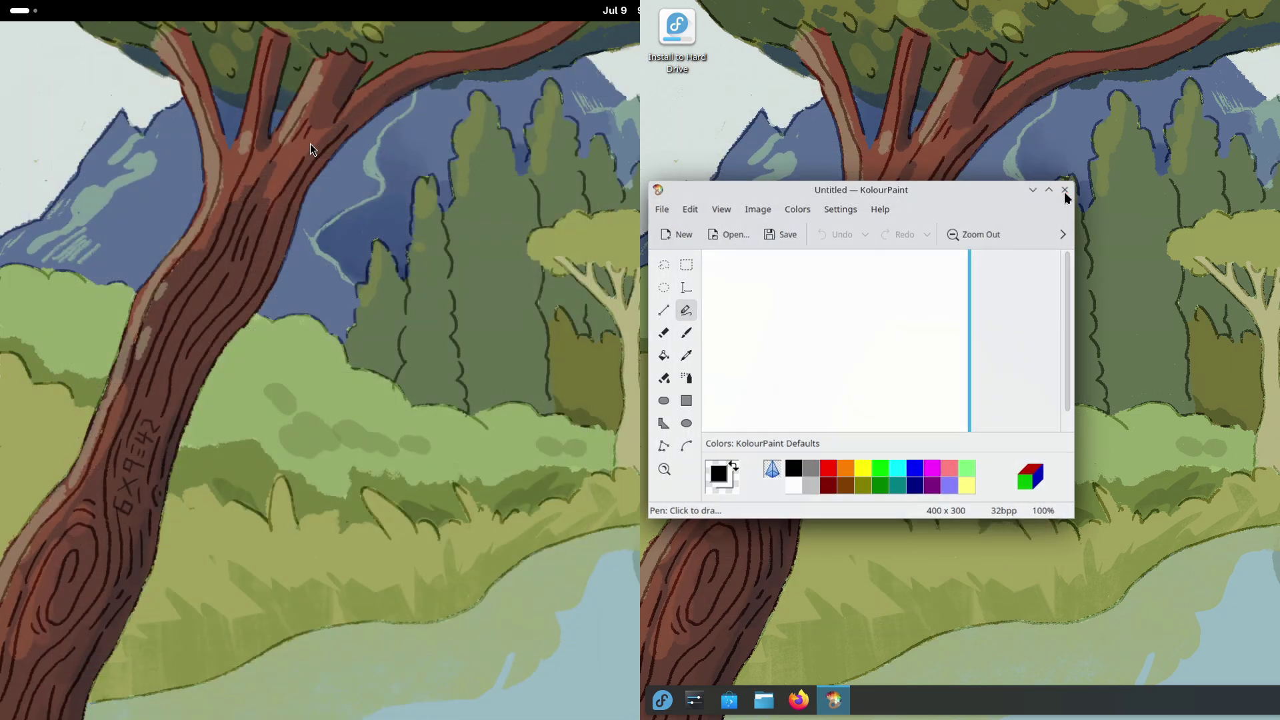
click(1066, 189)
click(663, 701)
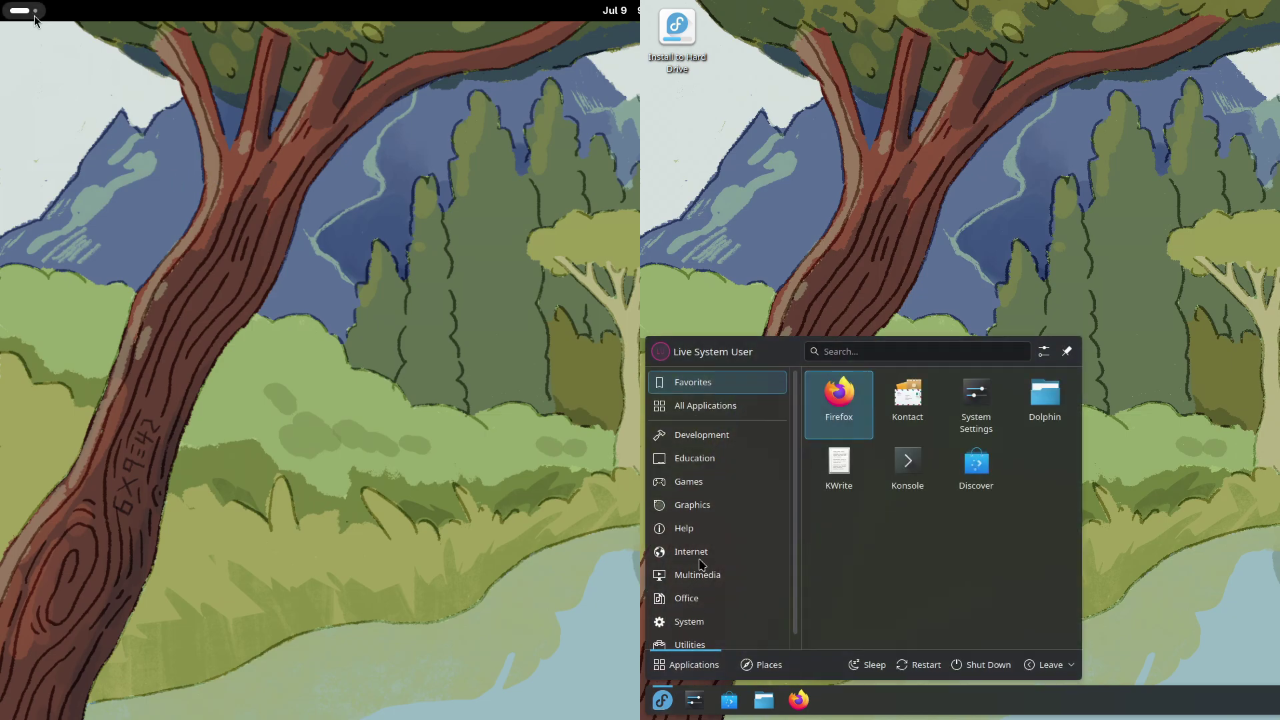
click(34, 13)
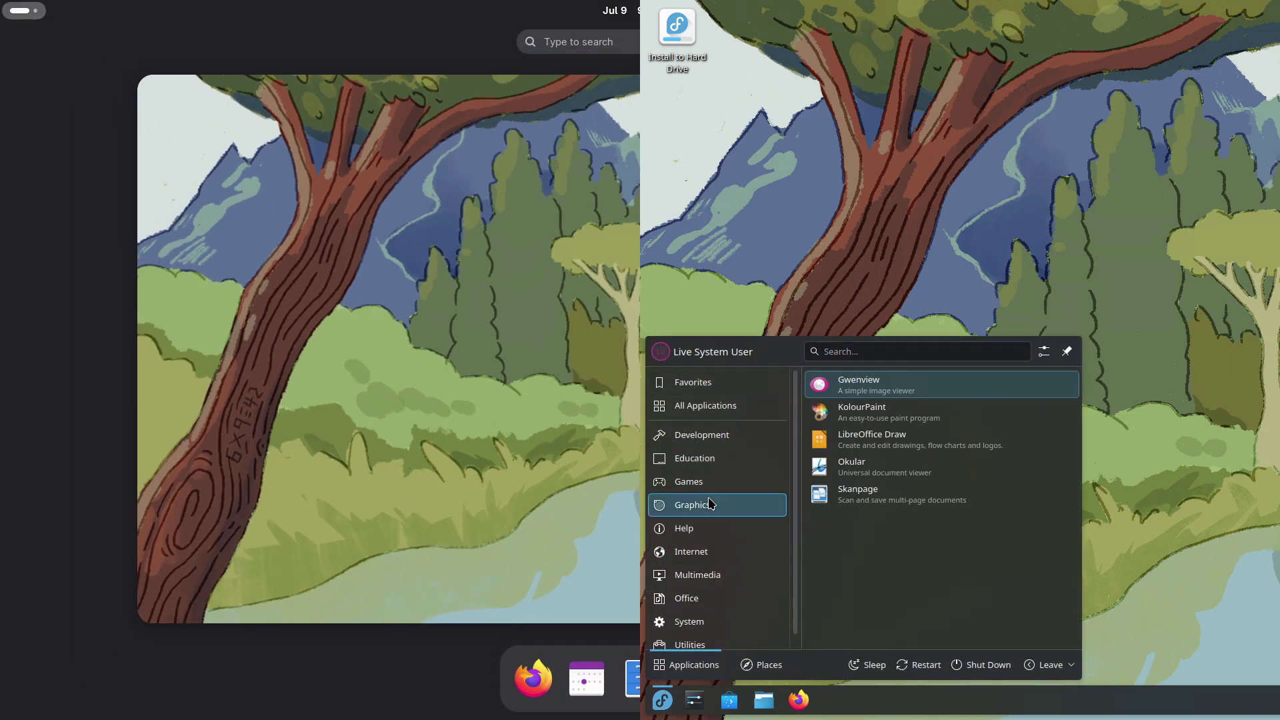
key(super)
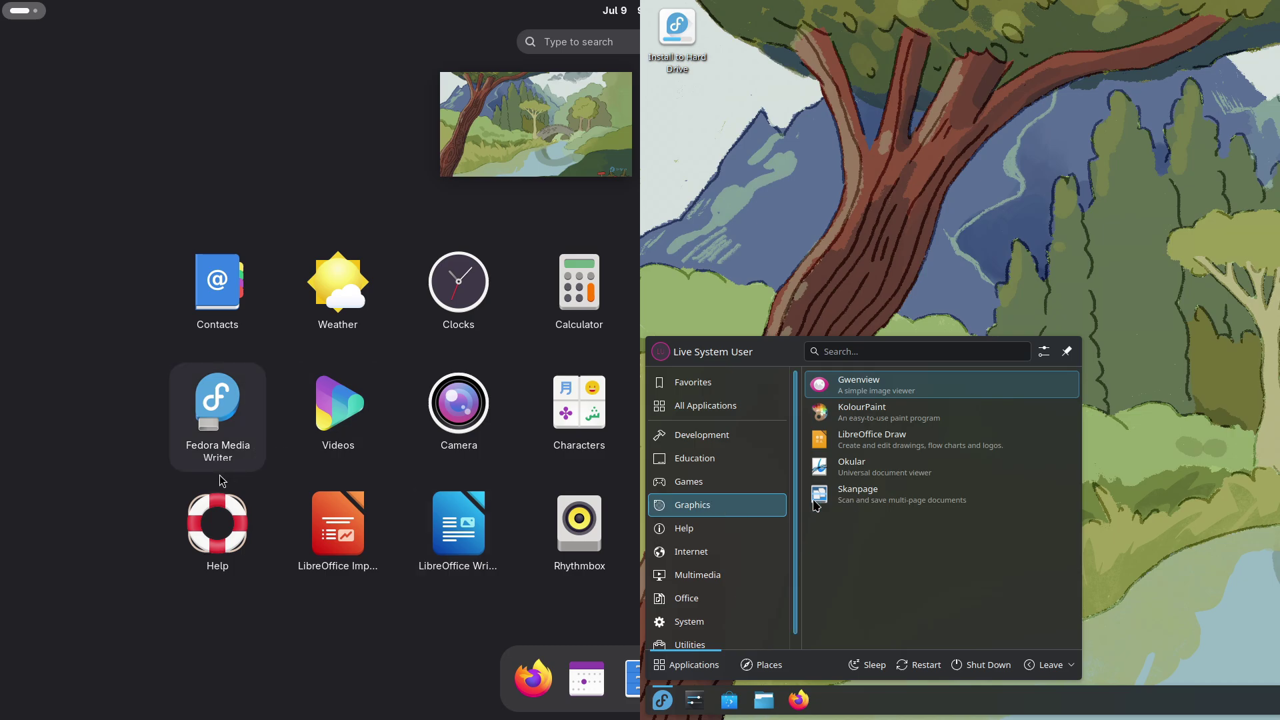
- Launch Okular, view its About information, and quit it
click(856, 476)
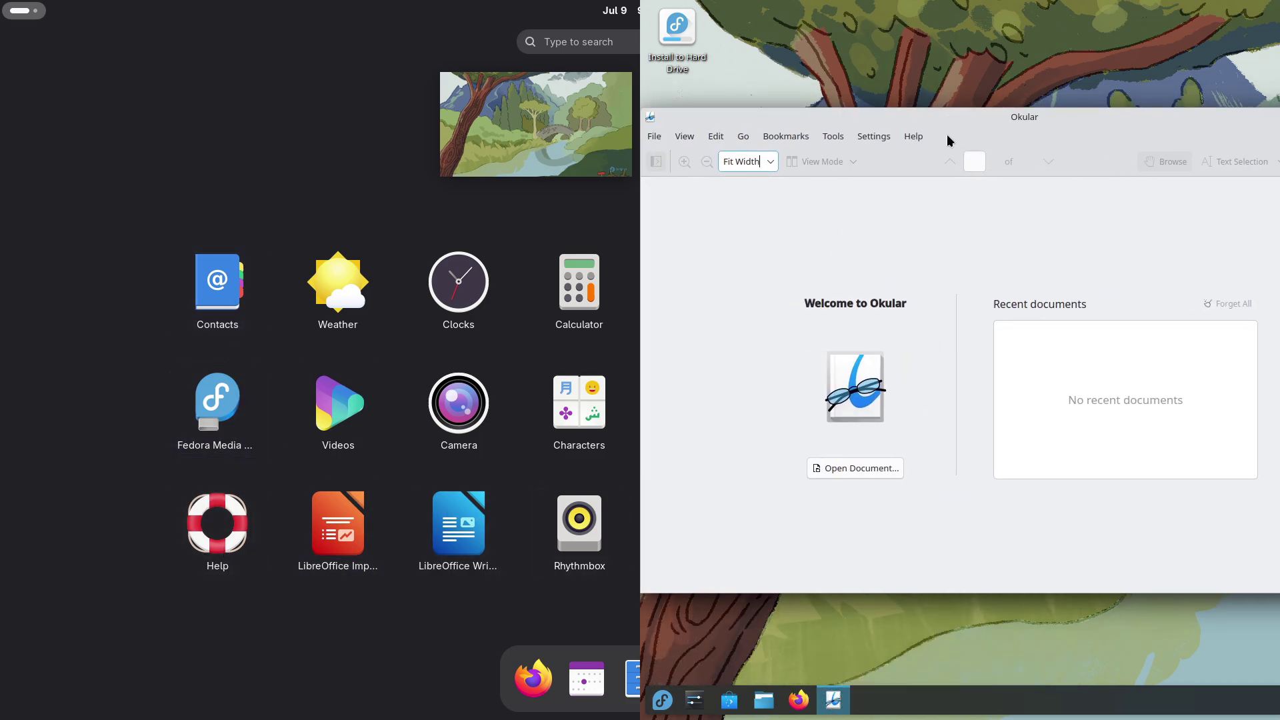
click(913, 137)
click(914, 275)
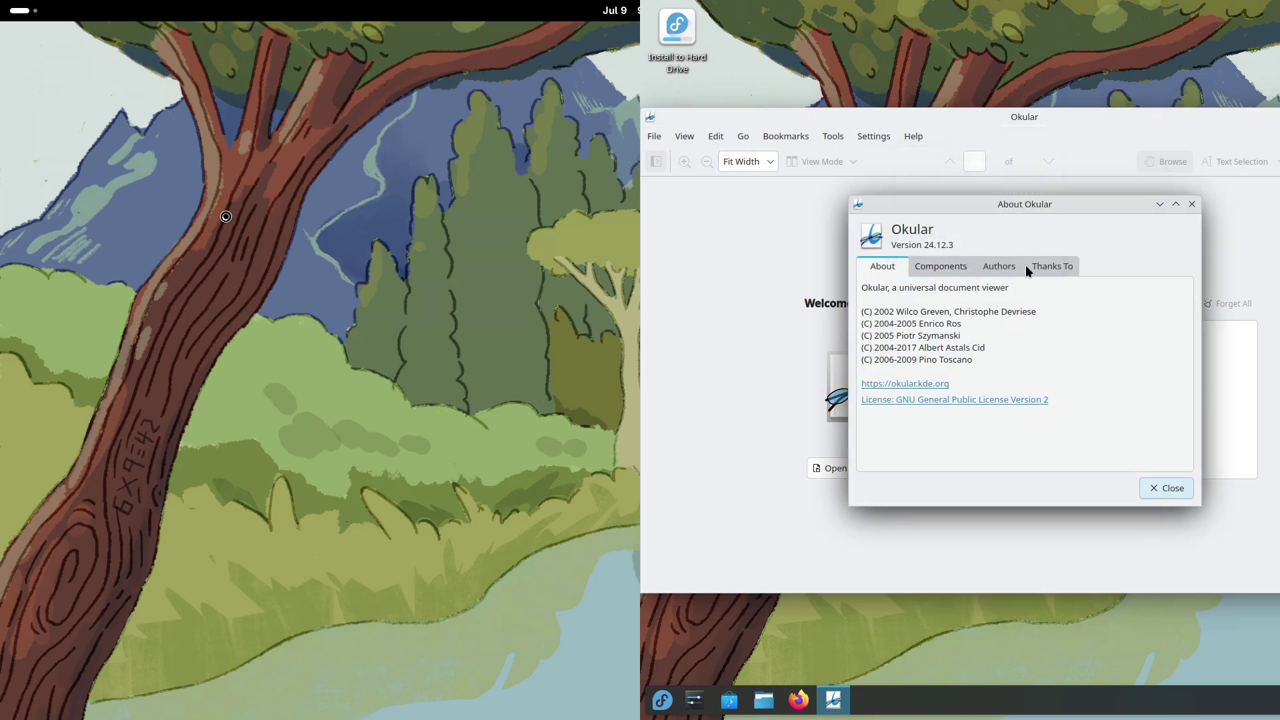
click(1173, 487)
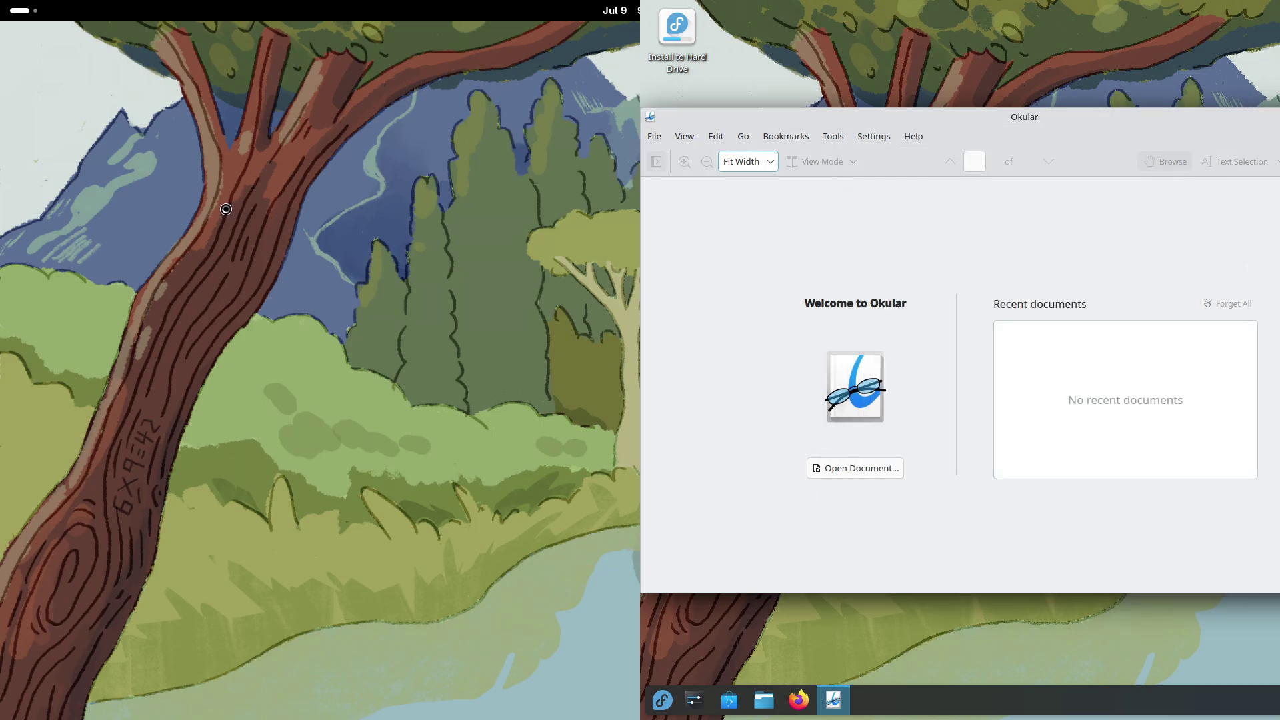
key(ctrl+q)
- Launch Skanpage and then Gwenview from the KDE application list
click(667, 700)
mouse_move(718, 505)
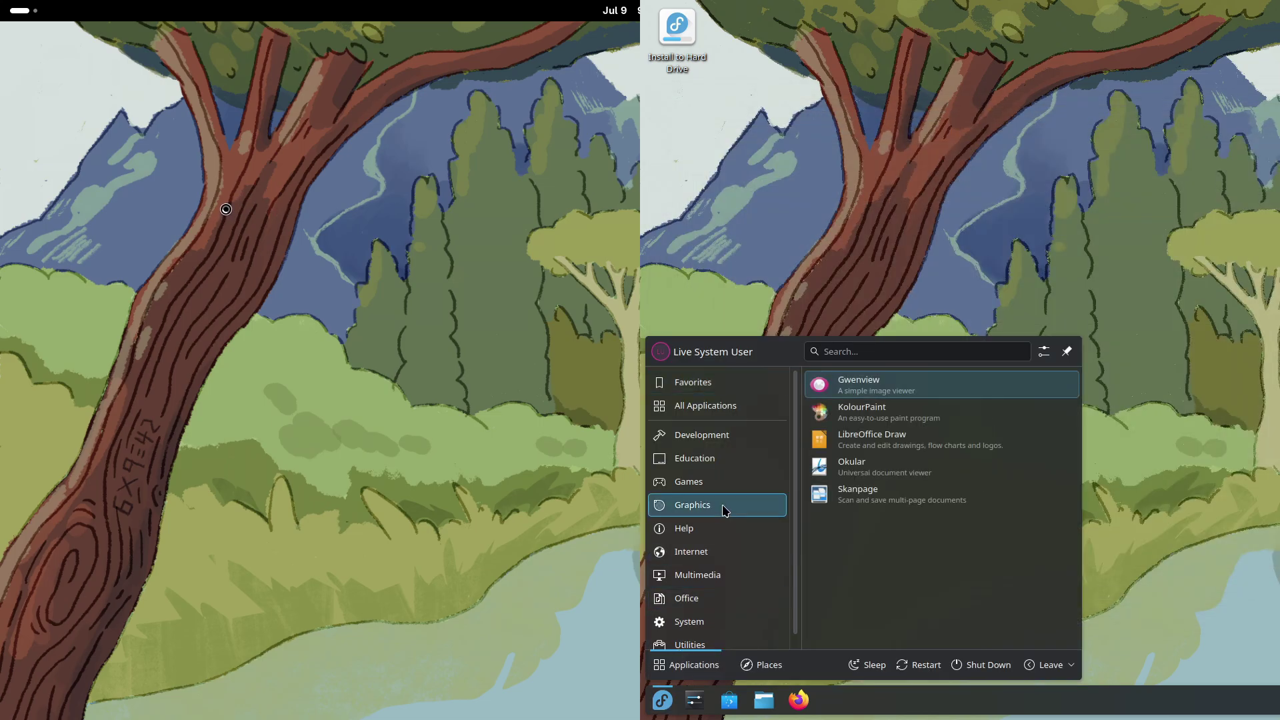
click(860, 494)
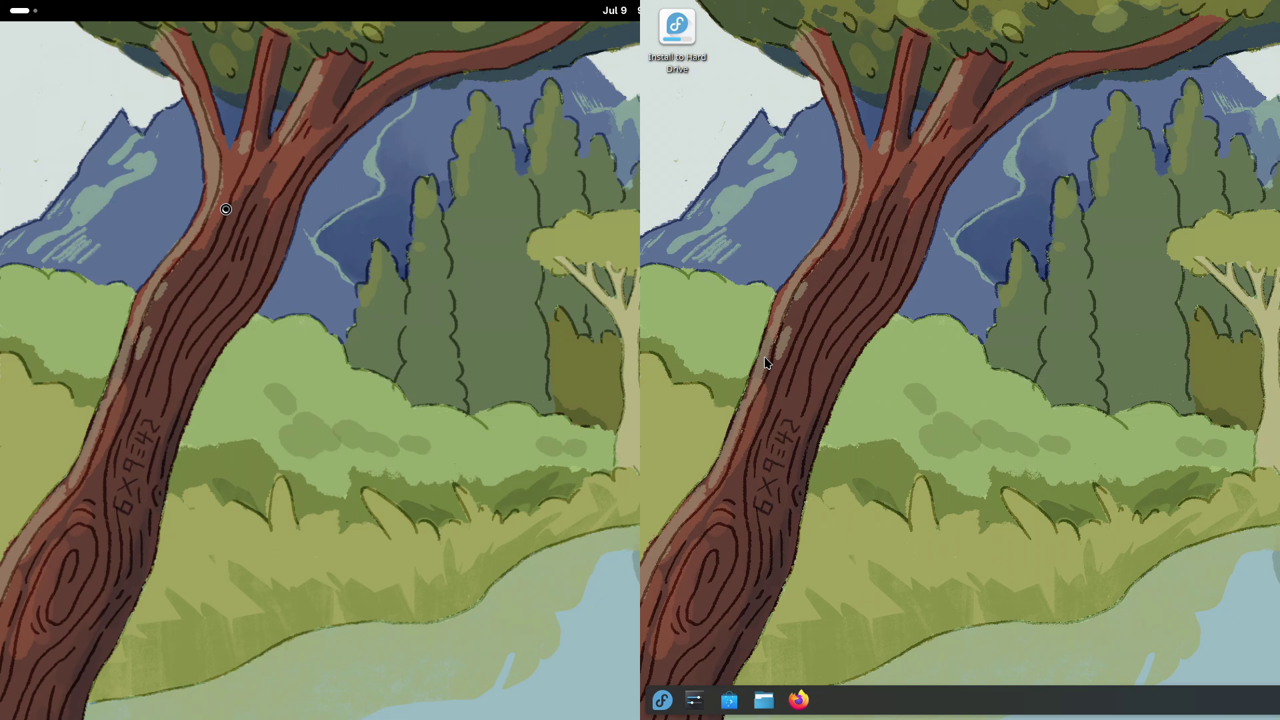
click(663, 697)
mouse_move(688, 481)
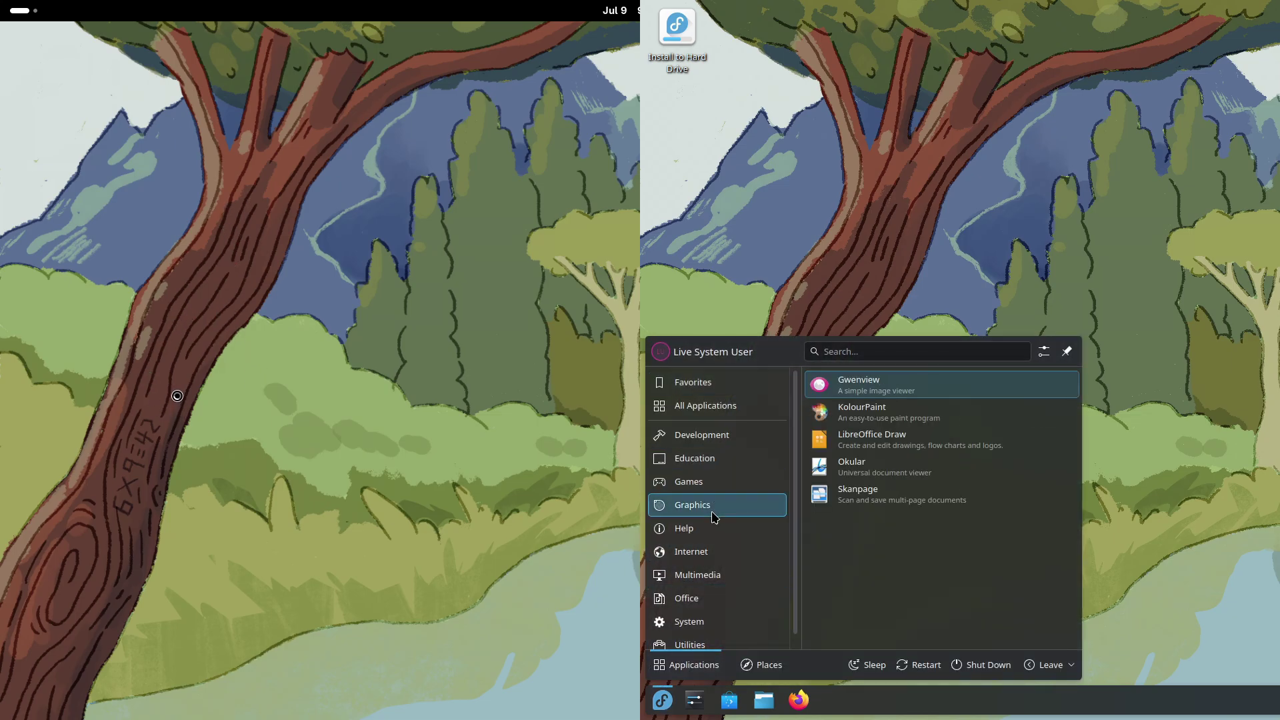
click(894, 398)
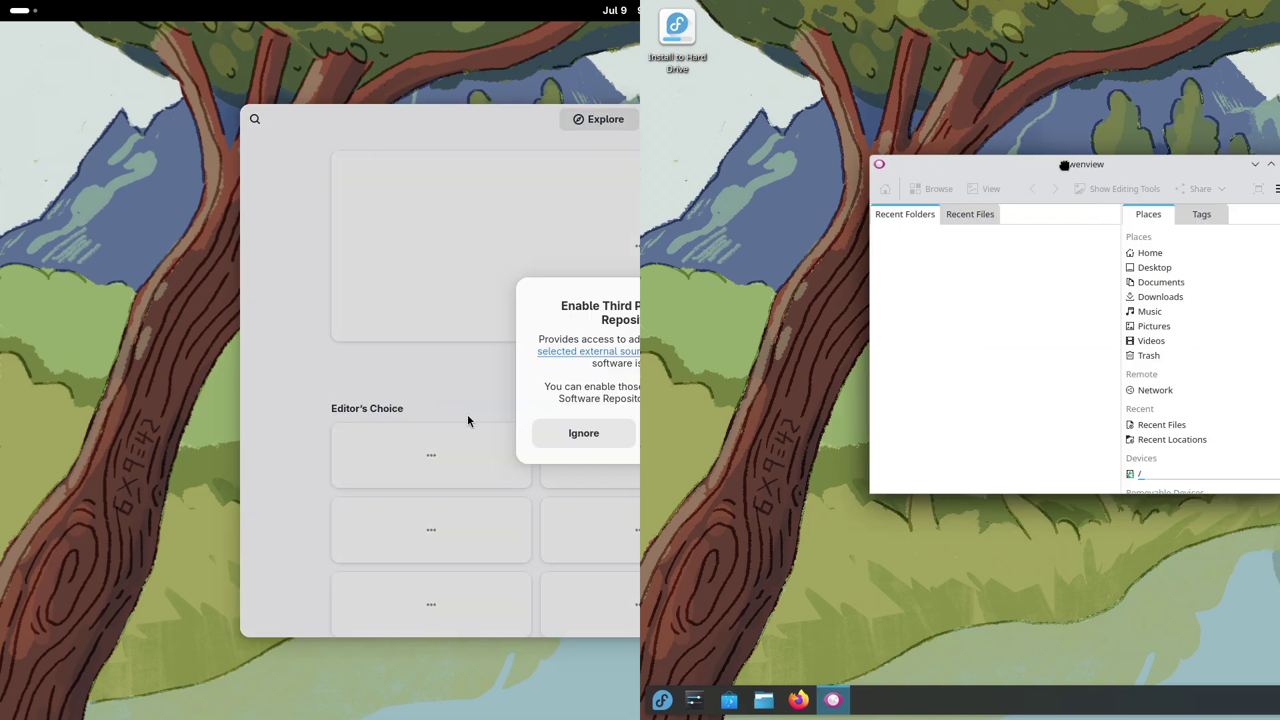
- View Gwenview's About information and close Gwenview
click(1075, 152)
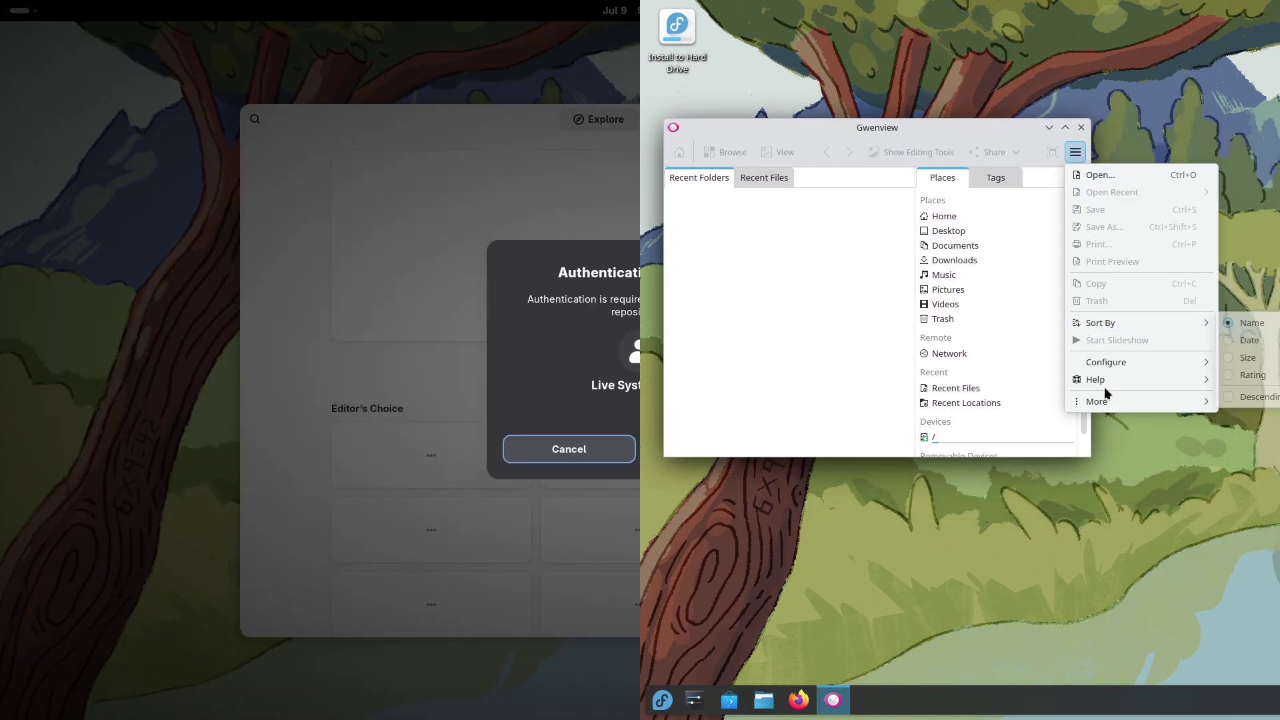
mouse_move(1096, 379)
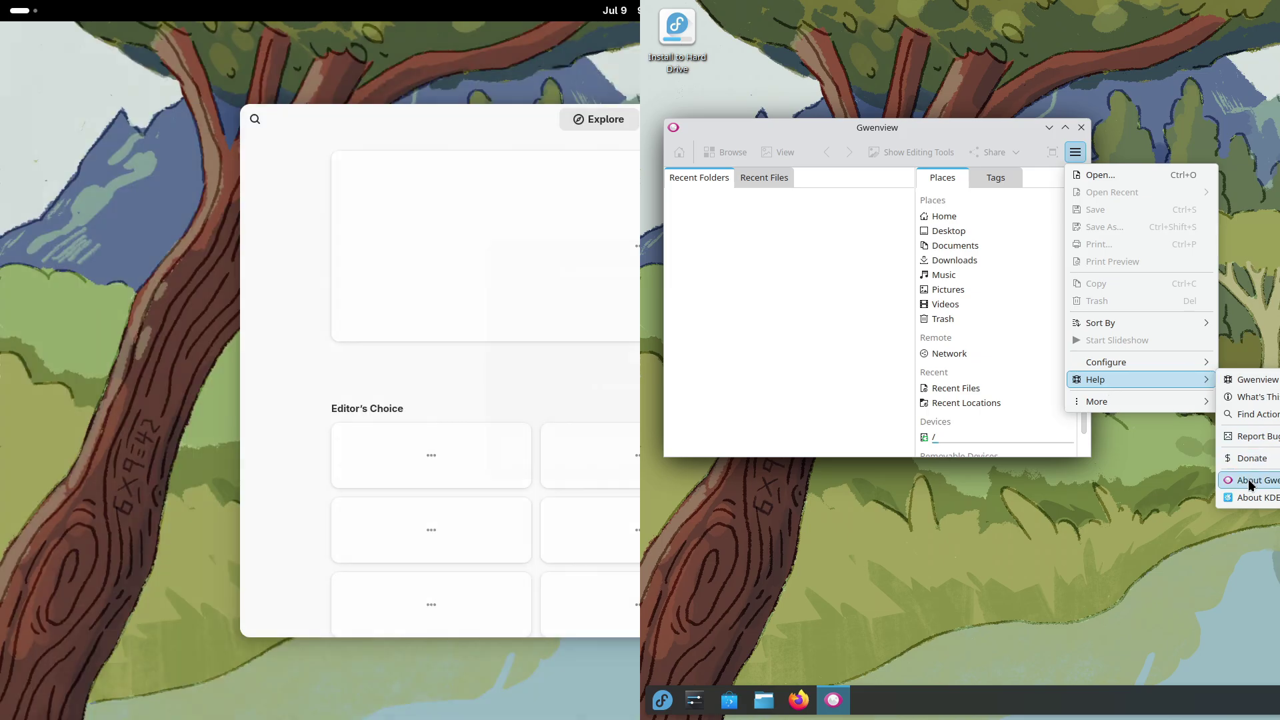
click(1251, 482)
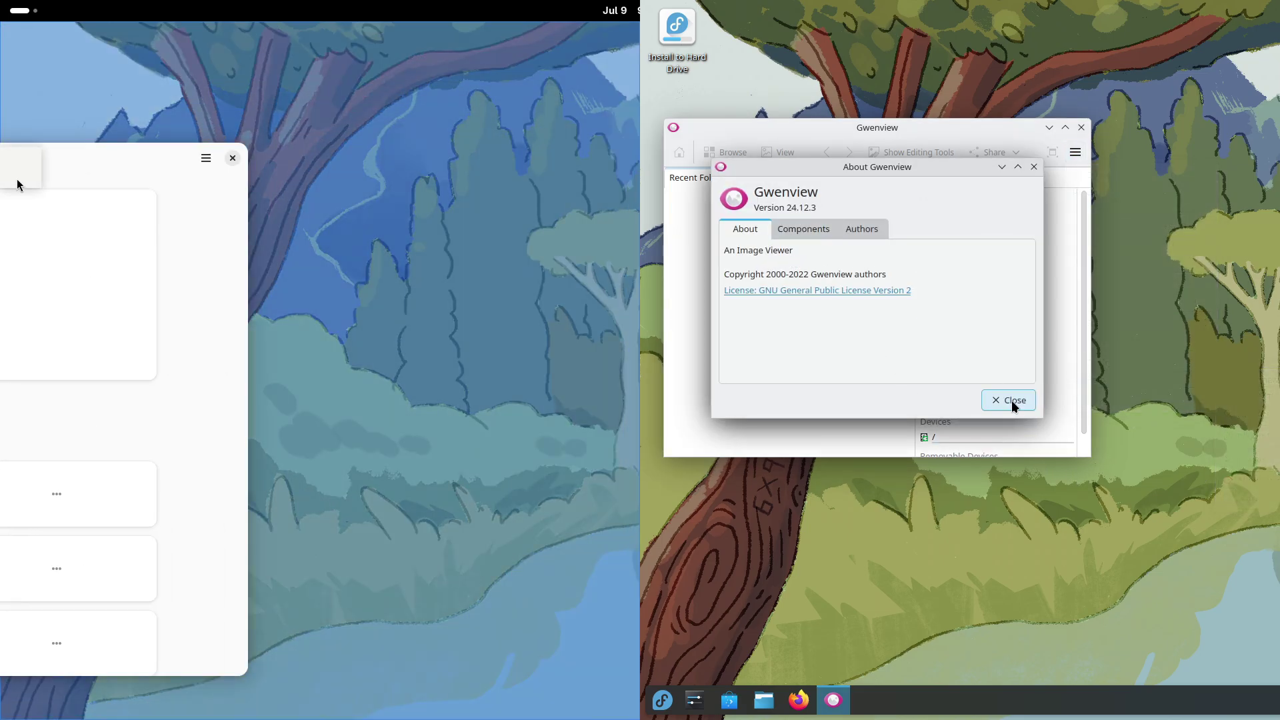
click(1011, 401)
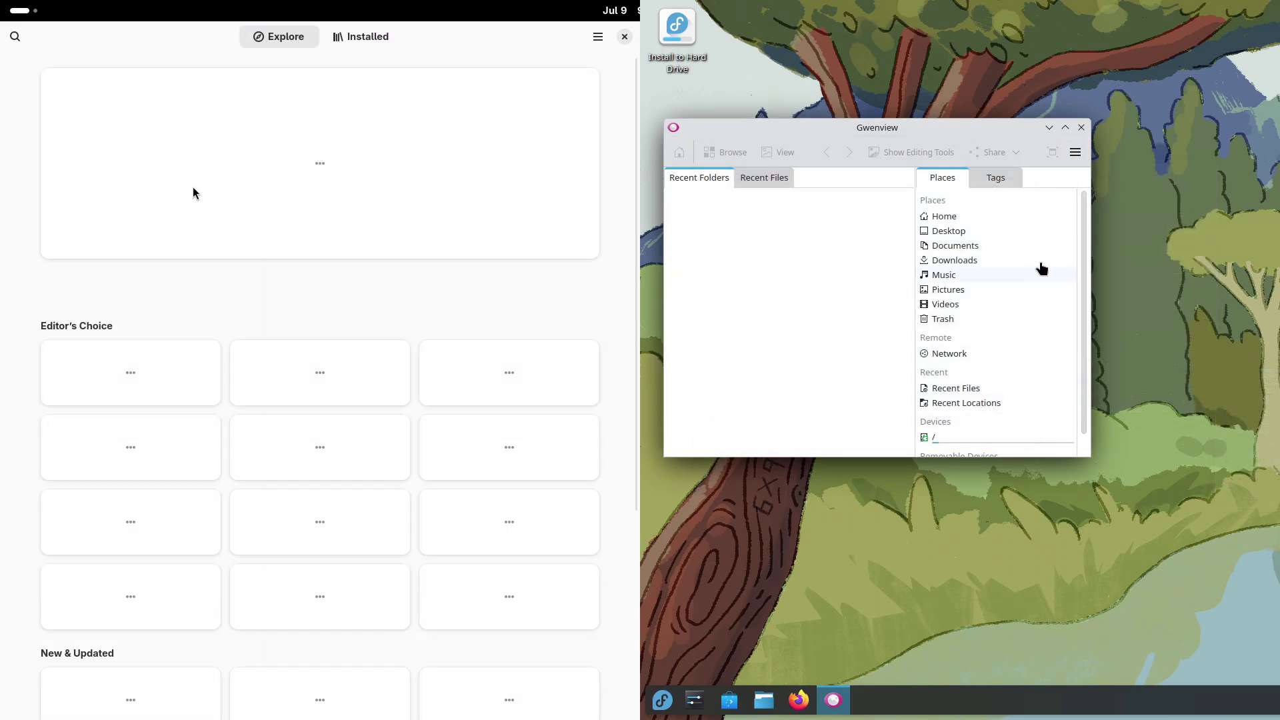
click(1081, 127)
click(598, 36)
- Check About Software showing version 48.0, and launch KDE Connect
key(super)
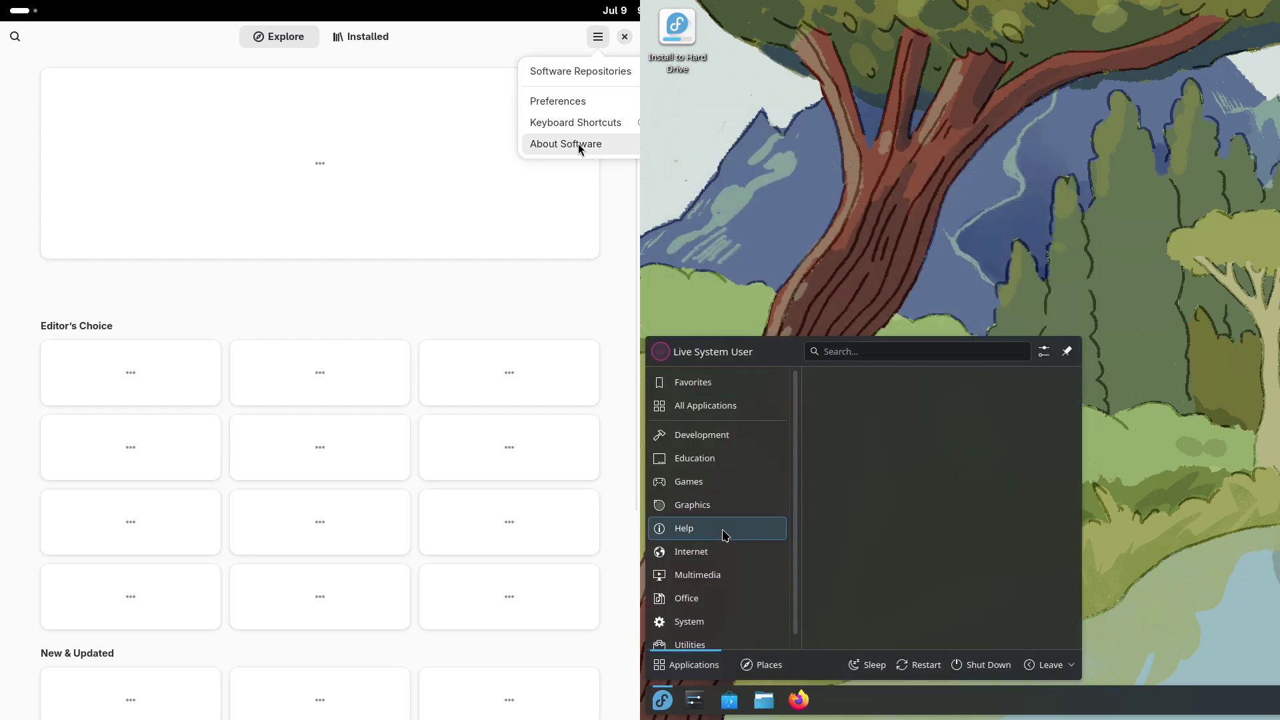
click(578, 143)
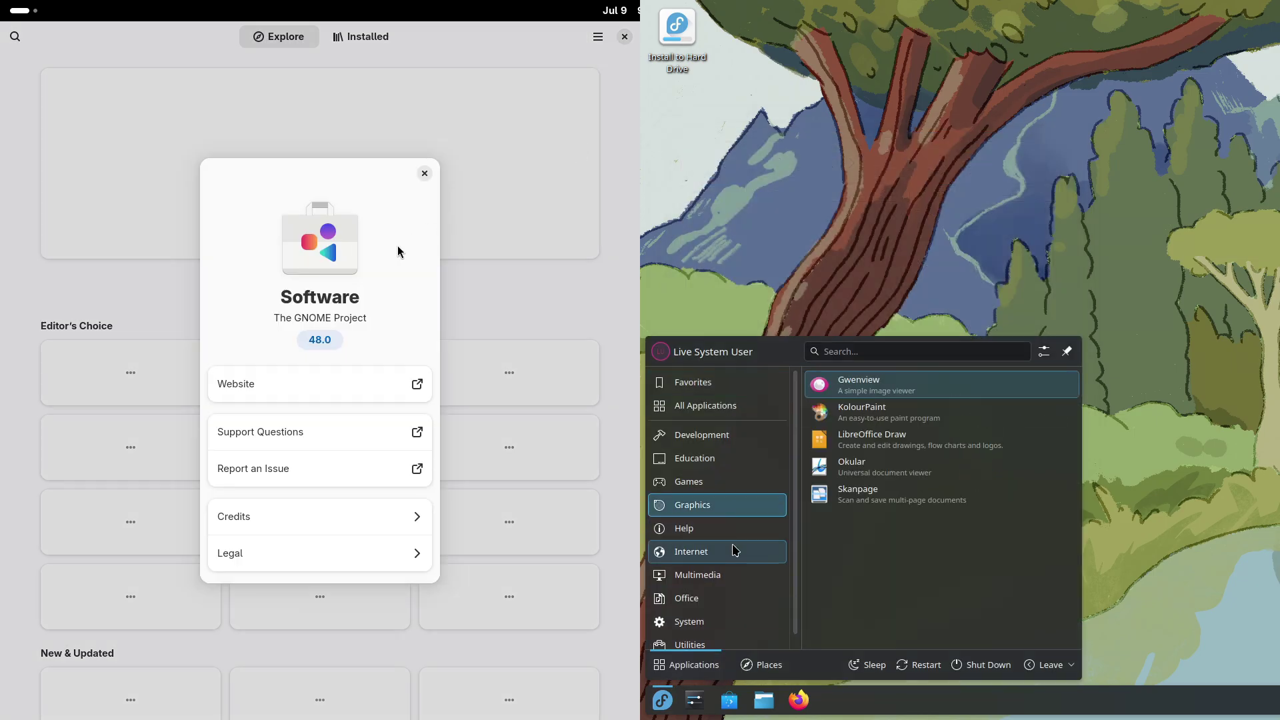
scroll(1077, 520, down, 1)
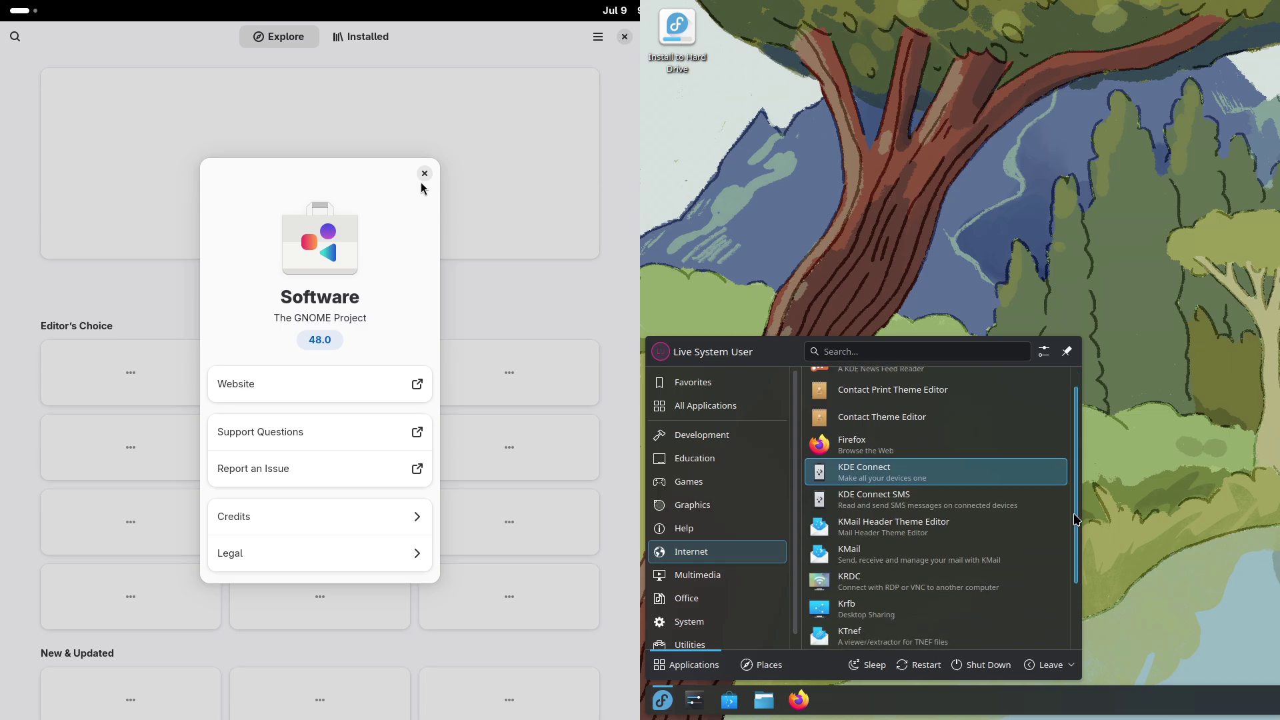
click(425, 174)
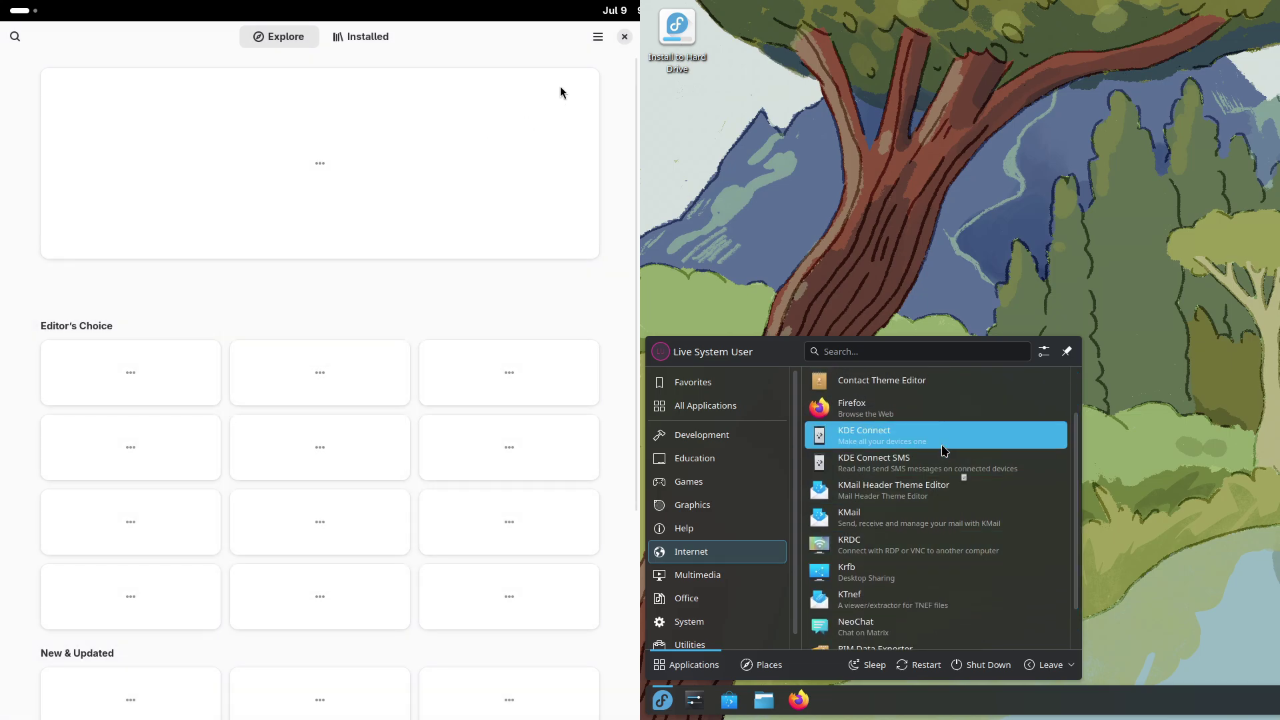
click(944, 451)
- Show Software's Preferences with manual updates and move KDE Connect into full view
click(591, 40)
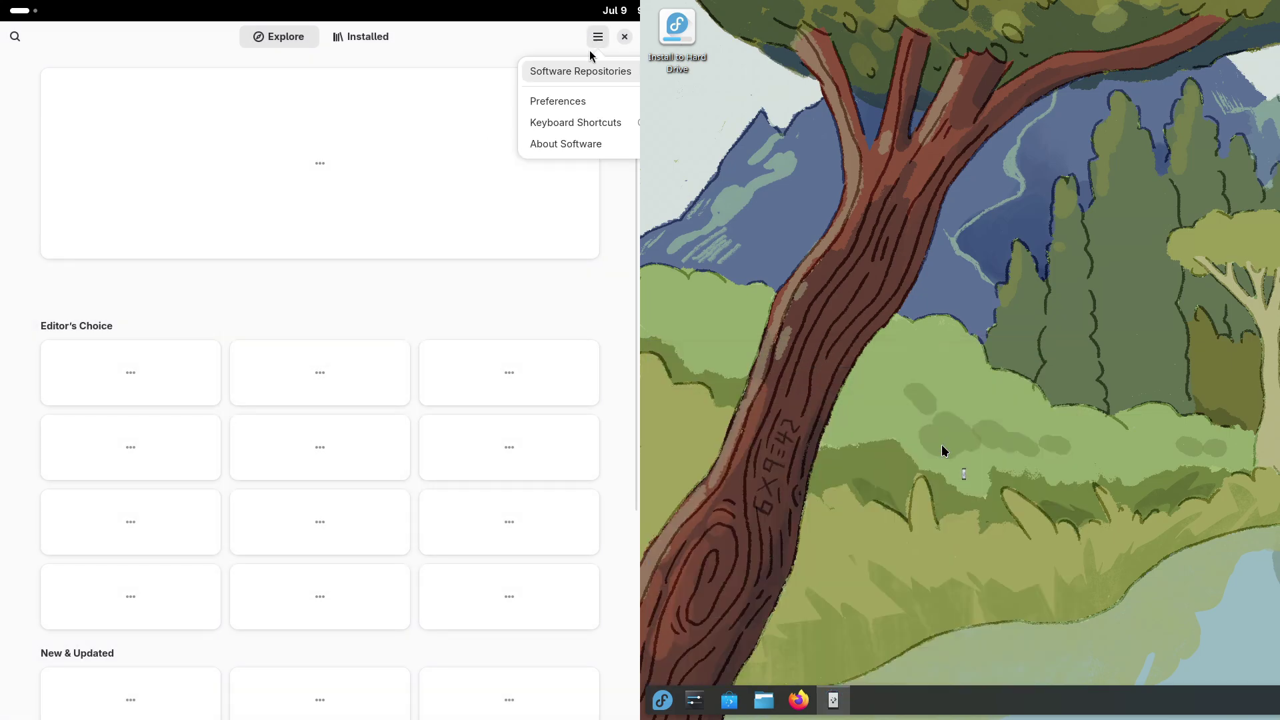
click(586, 106)
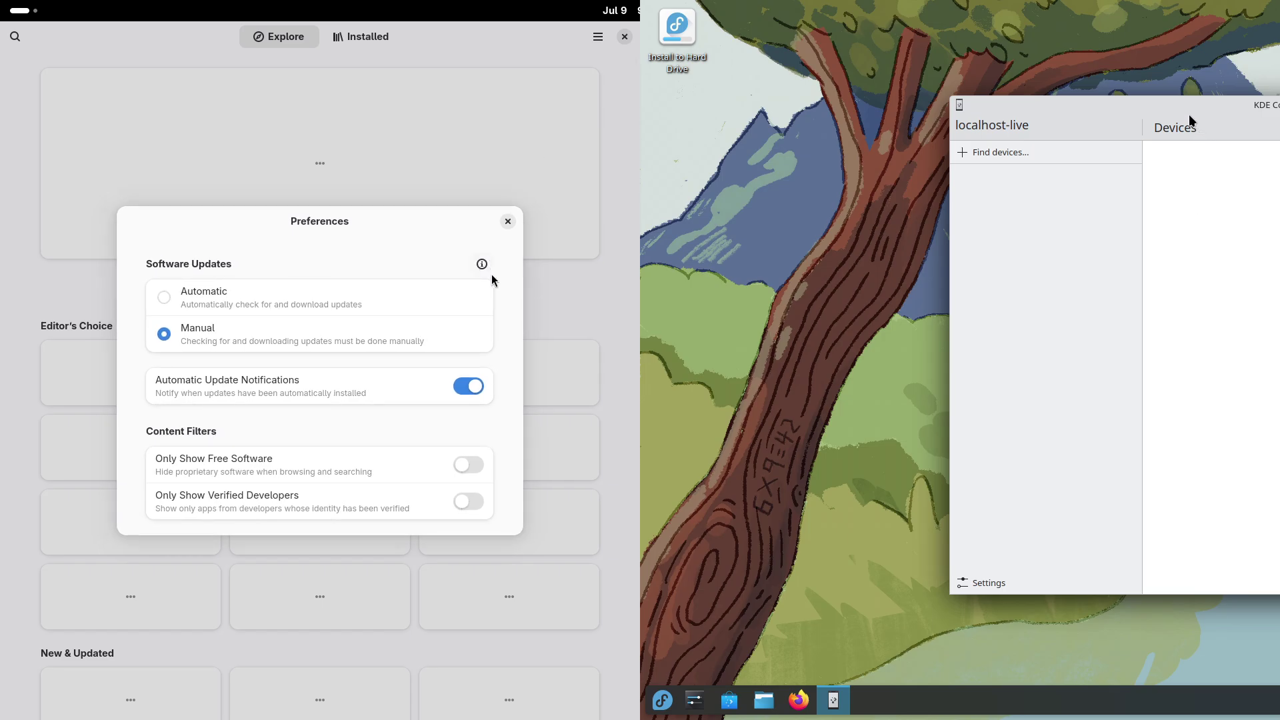
drag(1190, 114, 912, 127)
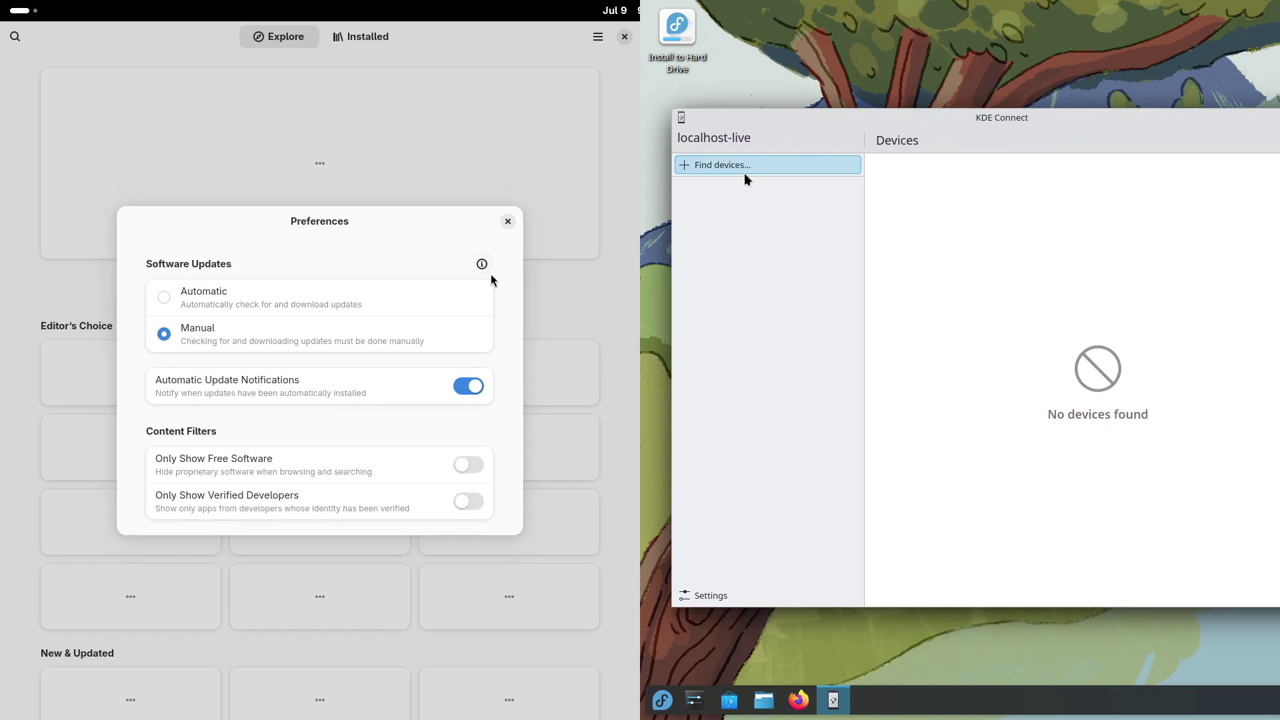
- View the About KDE Connect page, then close KDE Connect and Software's Preferences
mouse_move(482, 264)
click(751, 593)
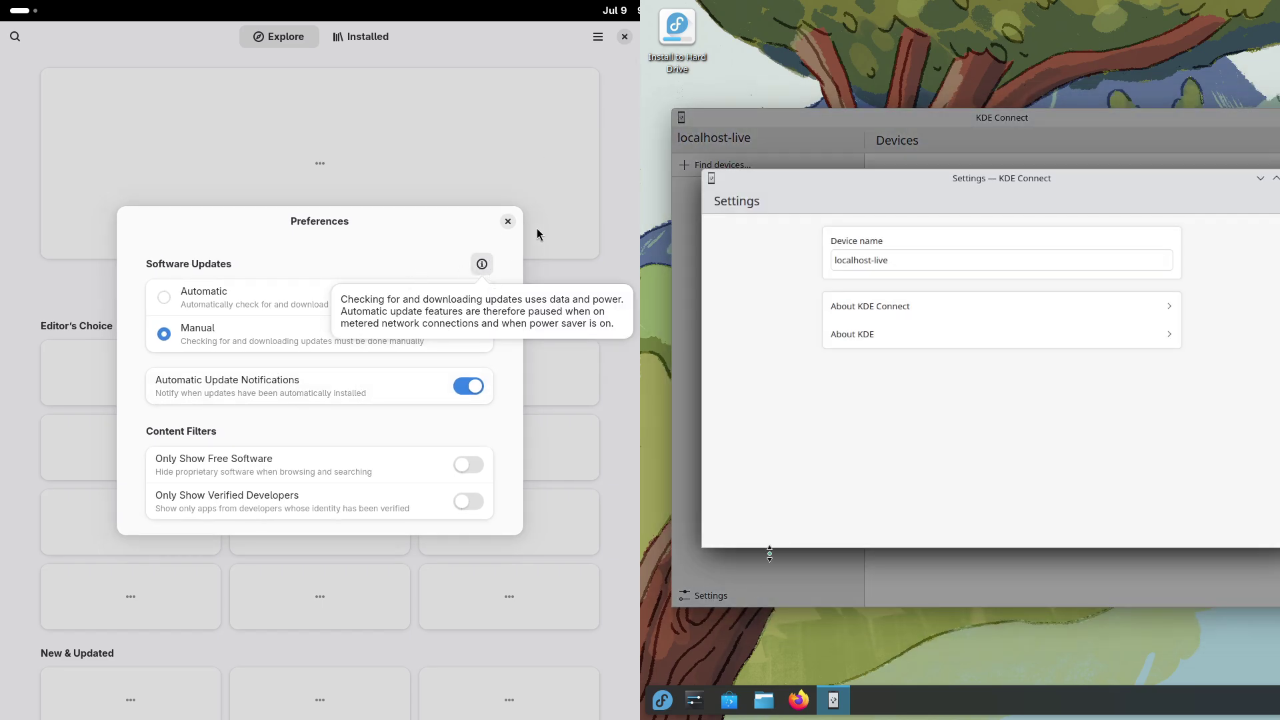
click(881, 311)
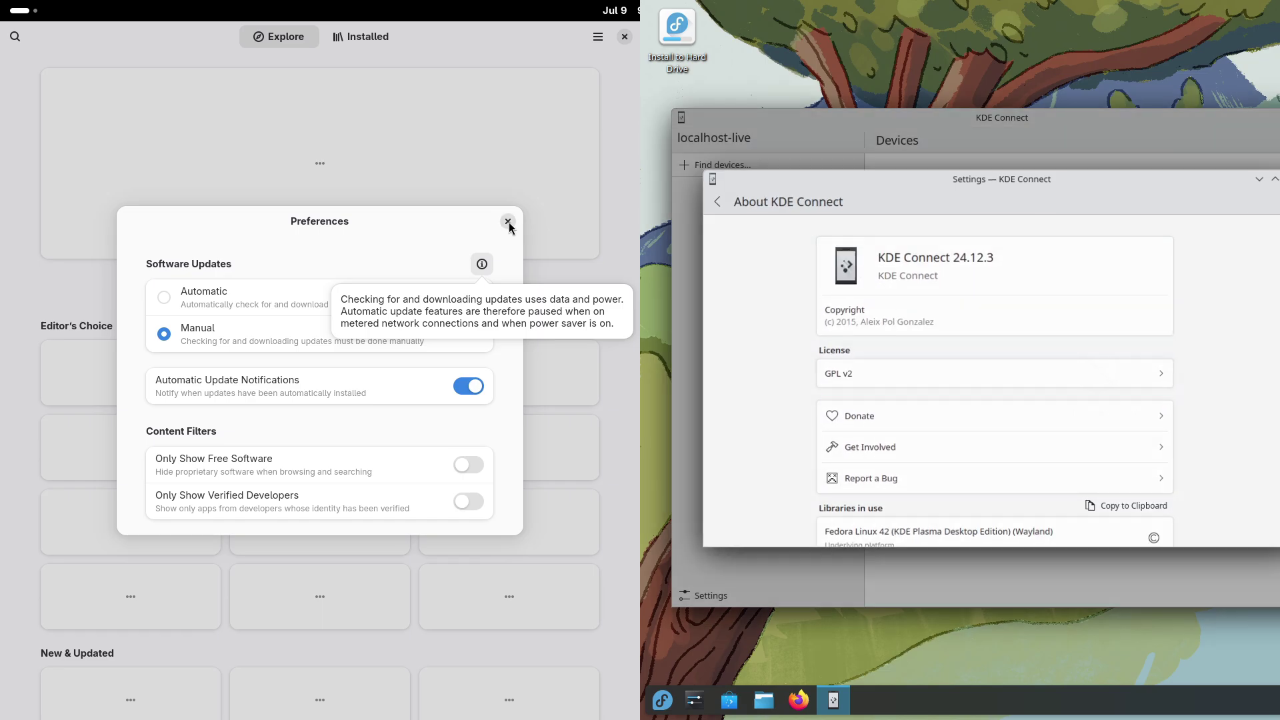
click(508, 222)
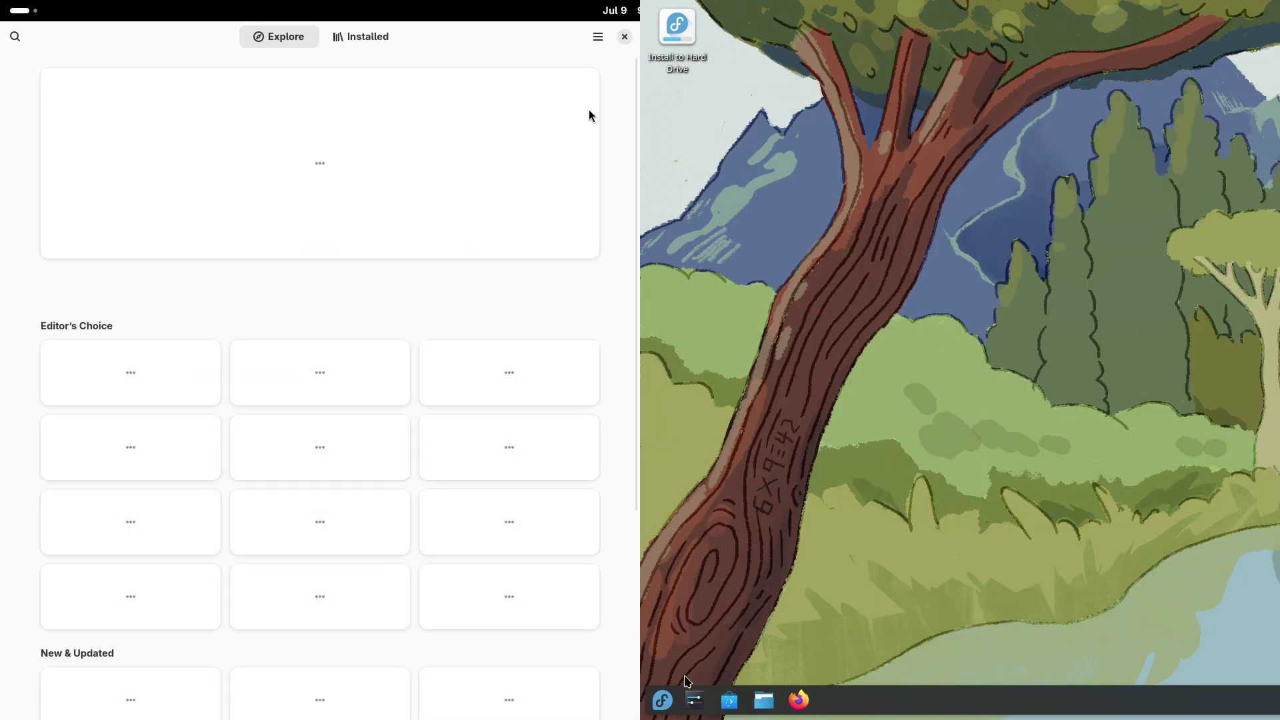
- Reopen and close Software's Preferences, and launch NeoChat from the Internet list
click(674, 700)
click(597, 37)
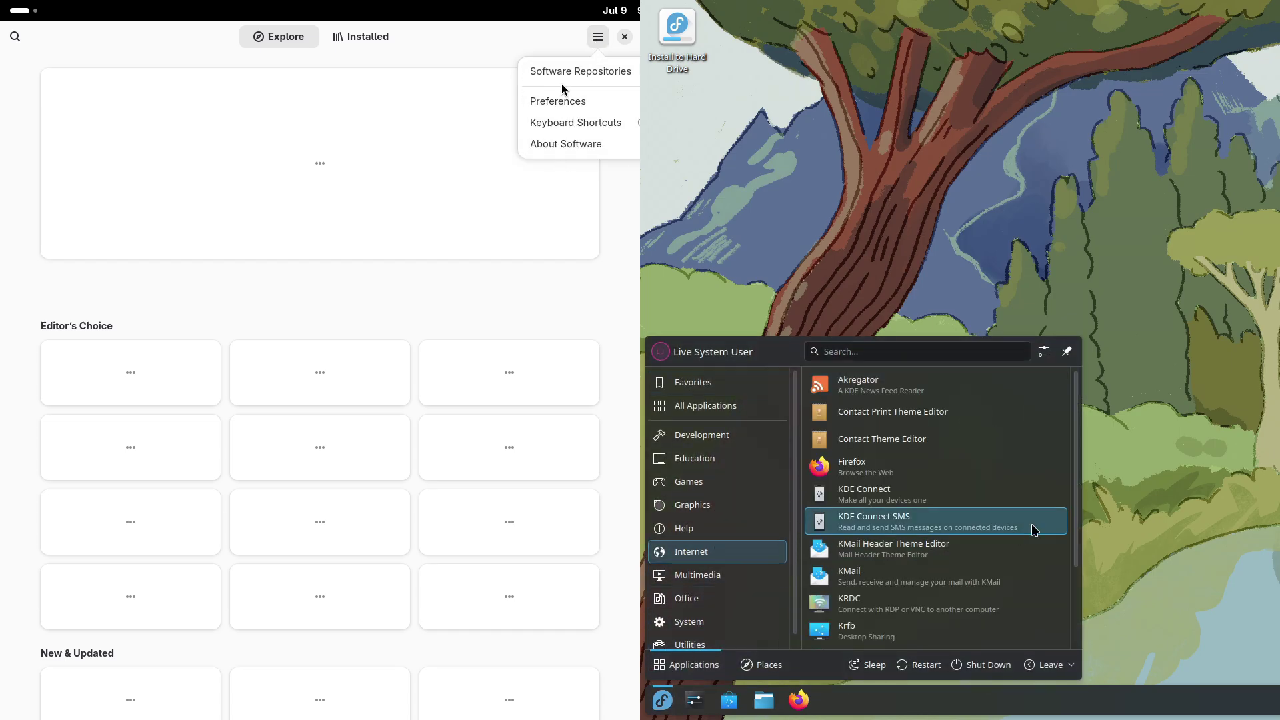
click(562, 101)
scroll(1040, 554, down, 3)
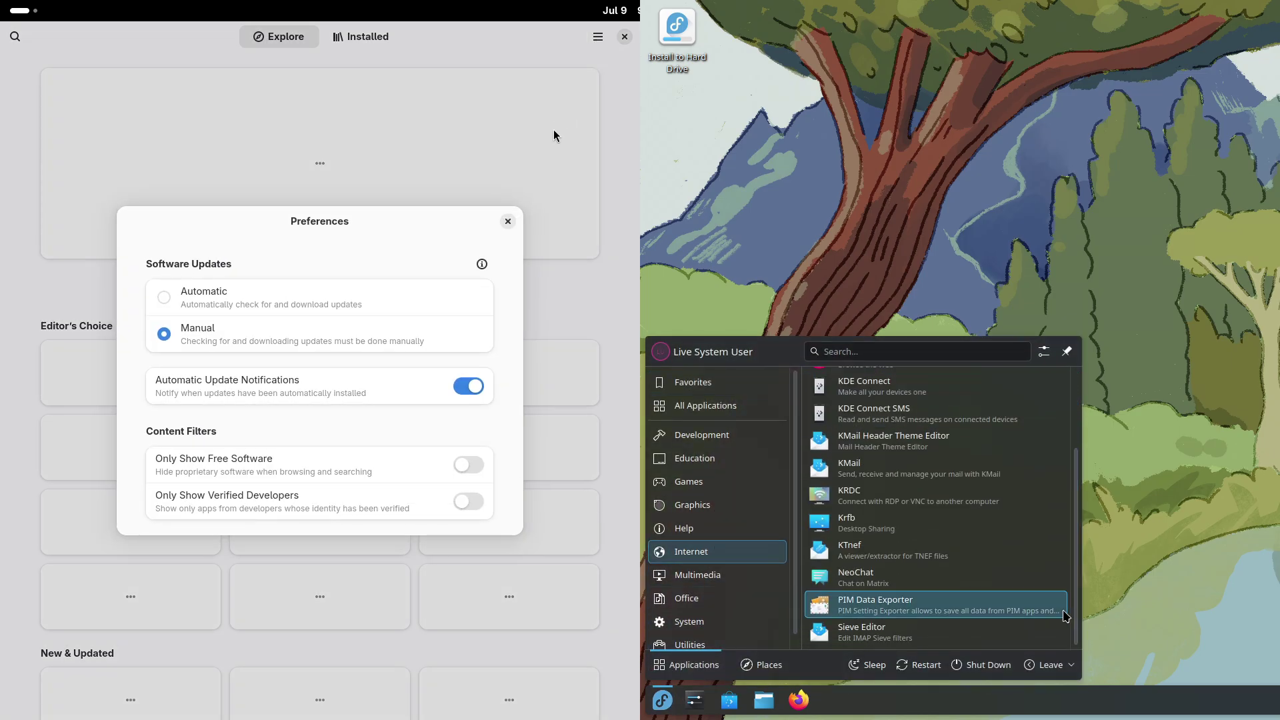
click(874, 587)
click(508, 221)
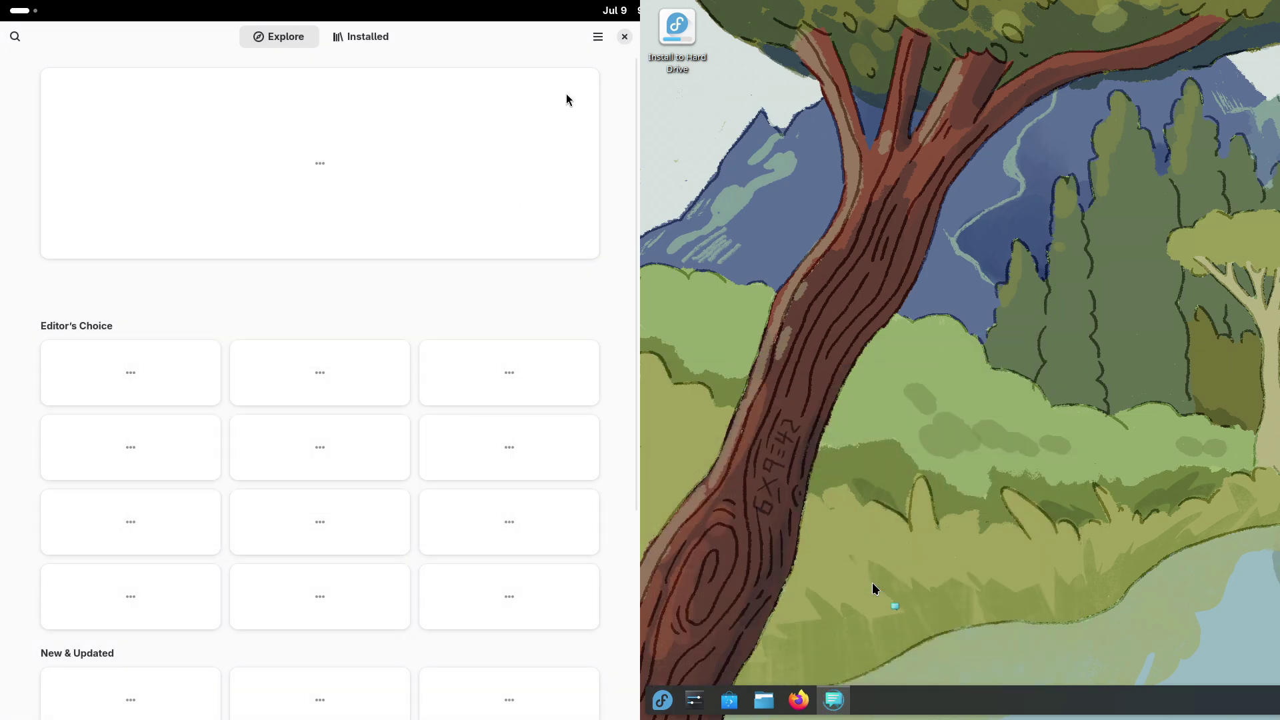
- Show About Software and drag NeoChat's login window into full view
click(597, 36)
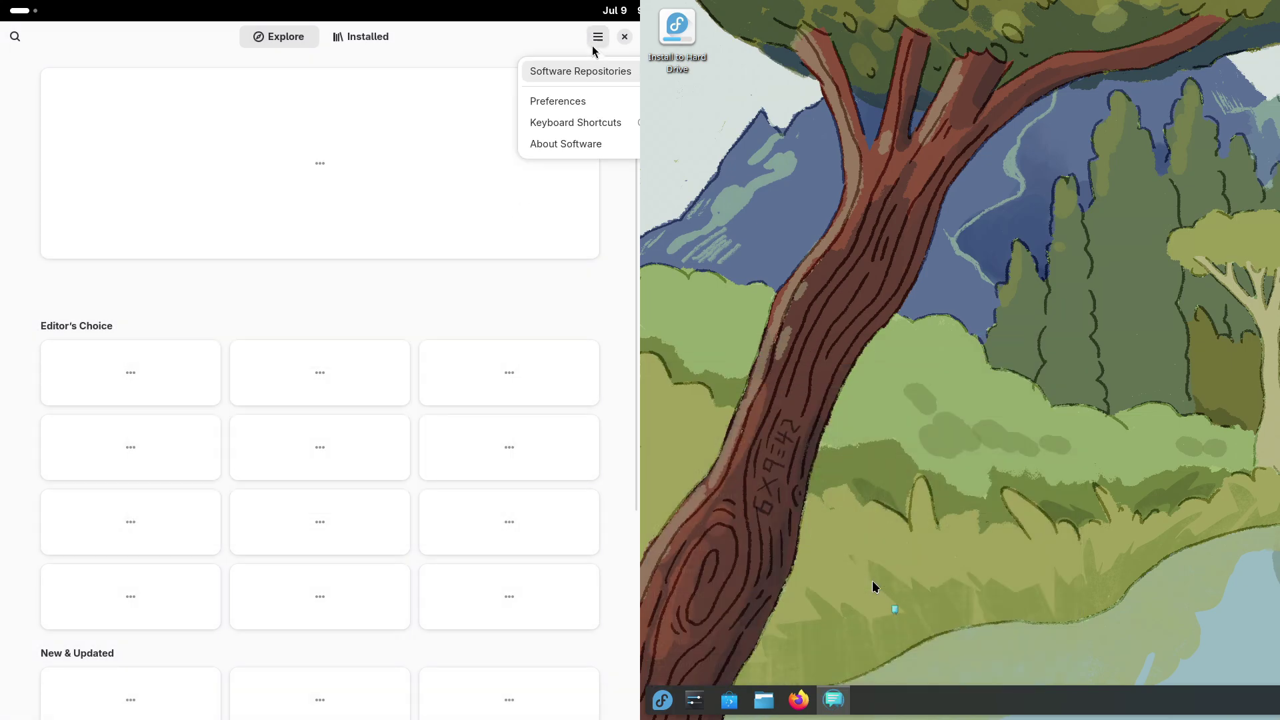
click(566, 142)
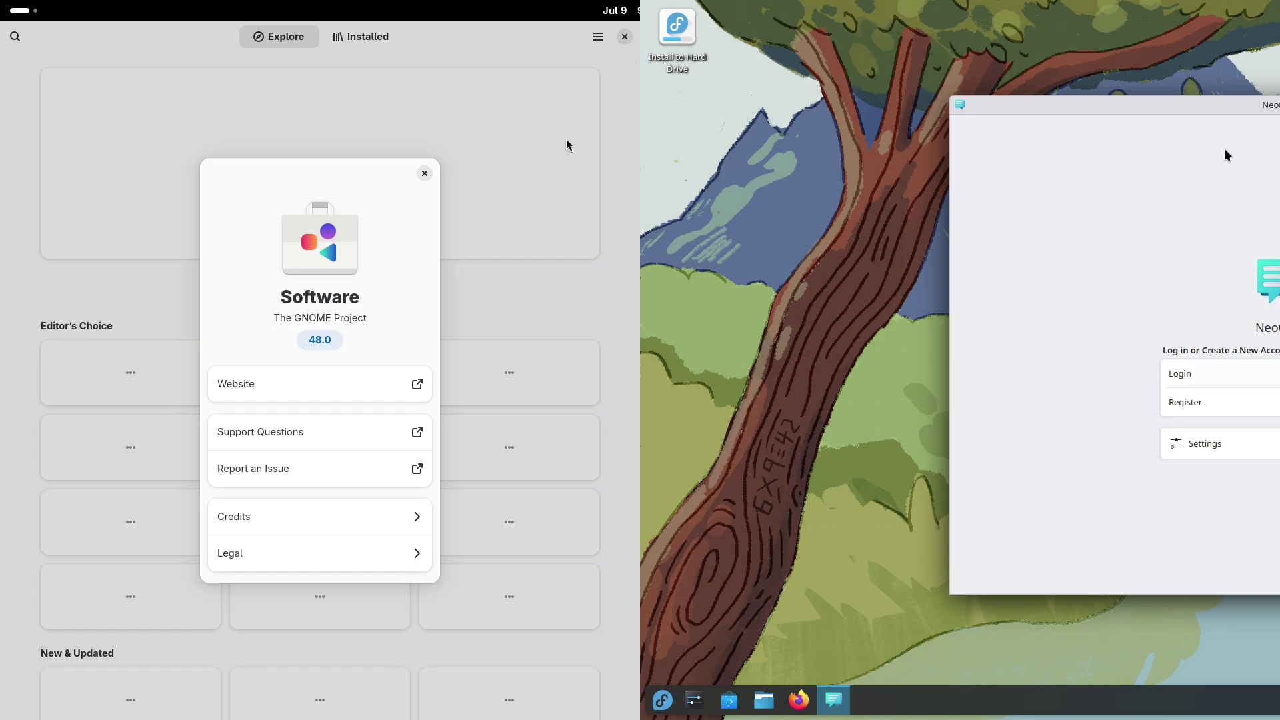
drag(1266, 117, 969, 98)
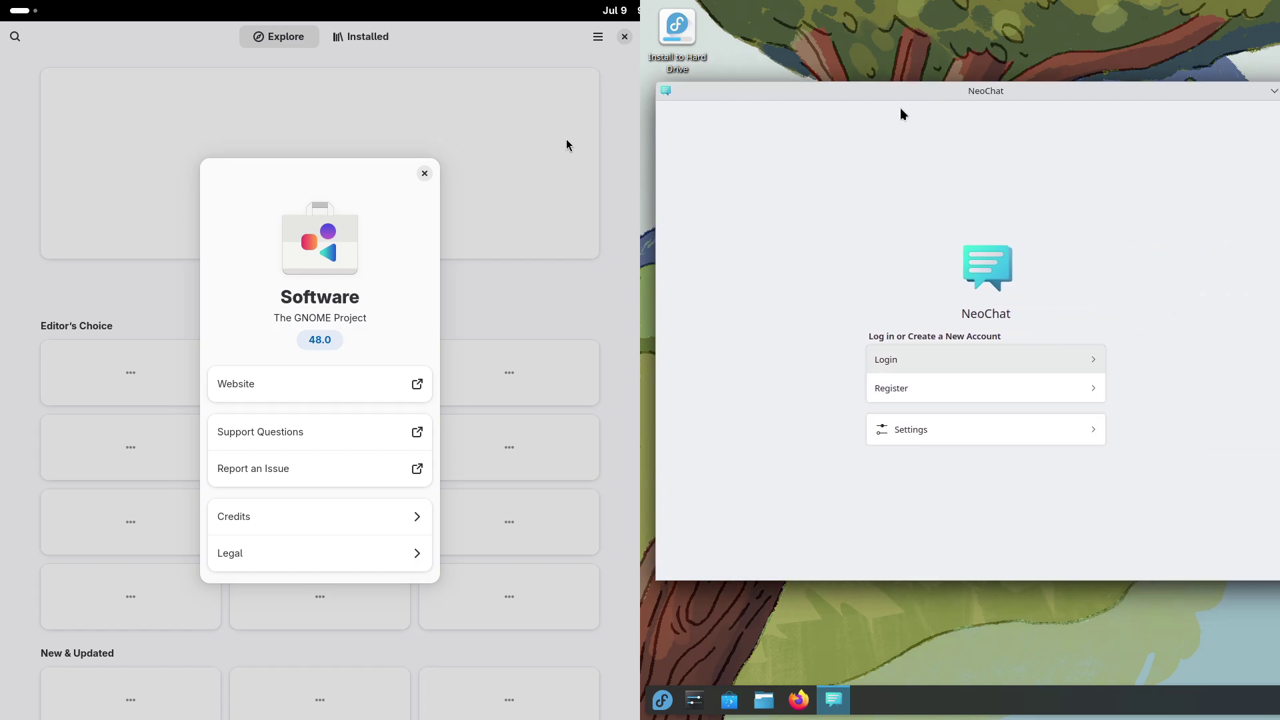
click(669, 92)
- Switch Software to Installed and view the About NeoChat page (version 24.12.3)
click(426, 173)
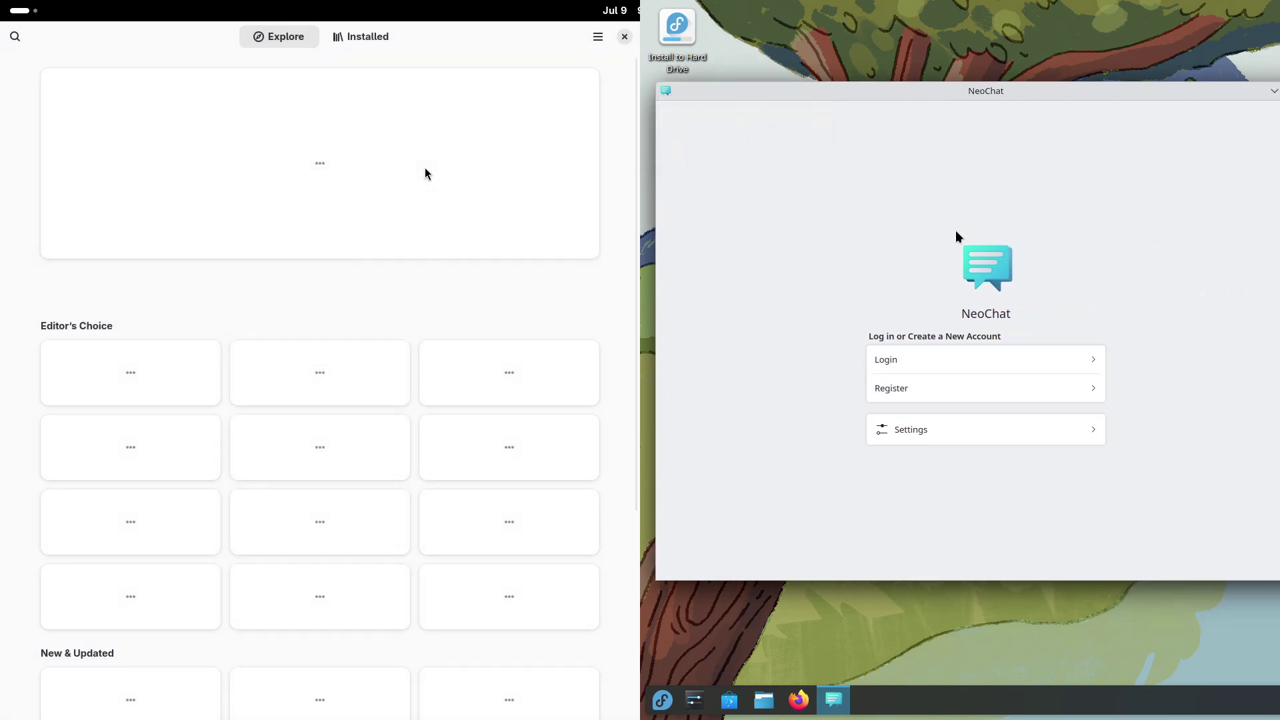
click(962, 429)
click(356, 35)
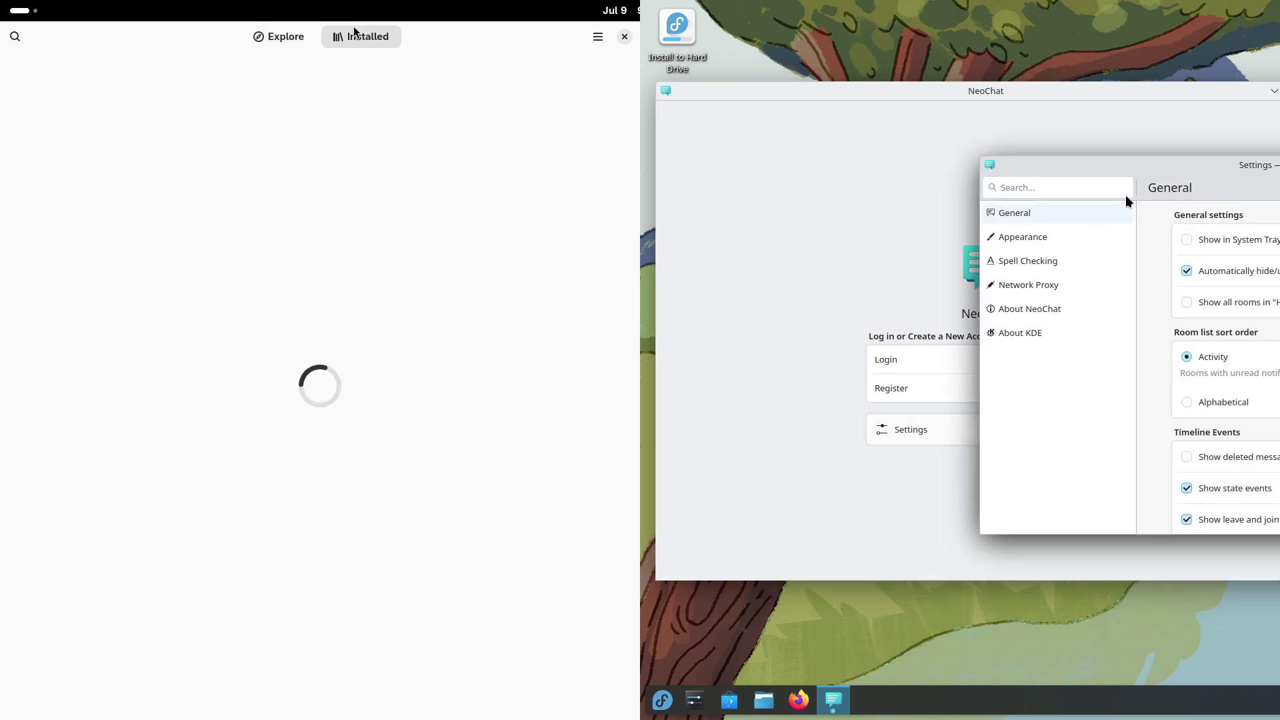
drag(1154, 168, 886, 141)
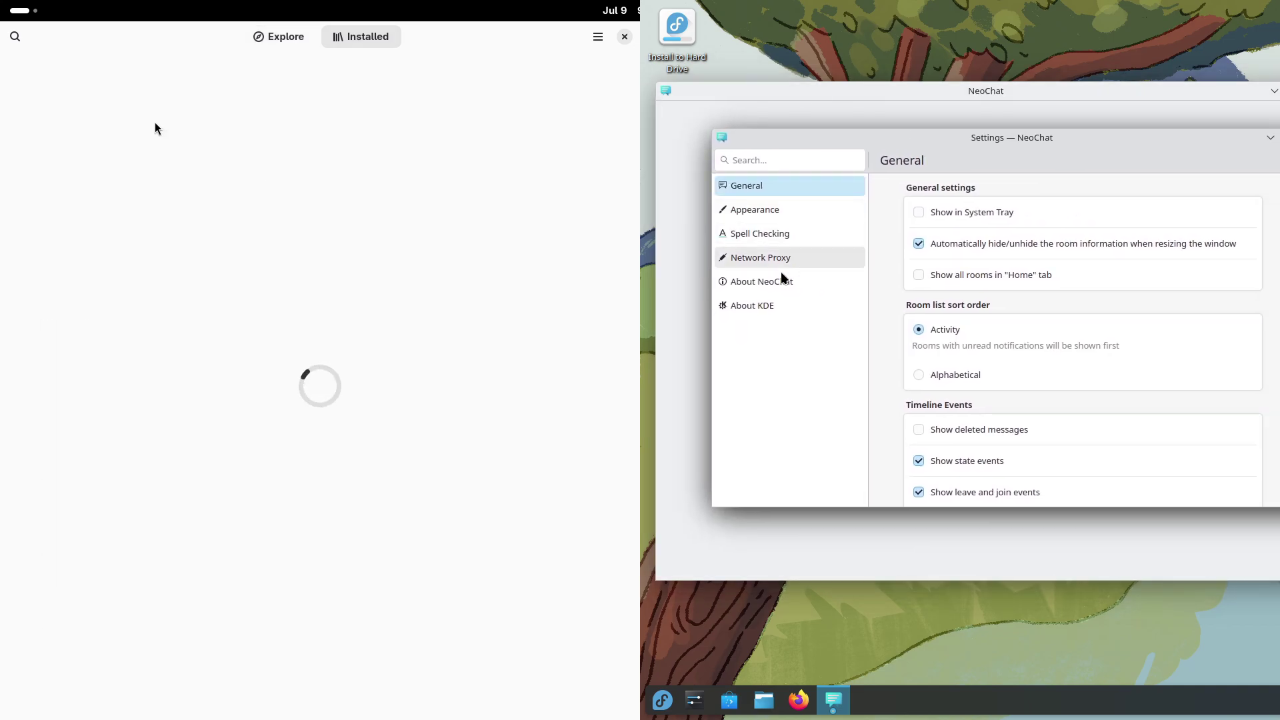
click(781, 279)
- Quit NeoChat and open and close Software's Preferences
click(593, 38)
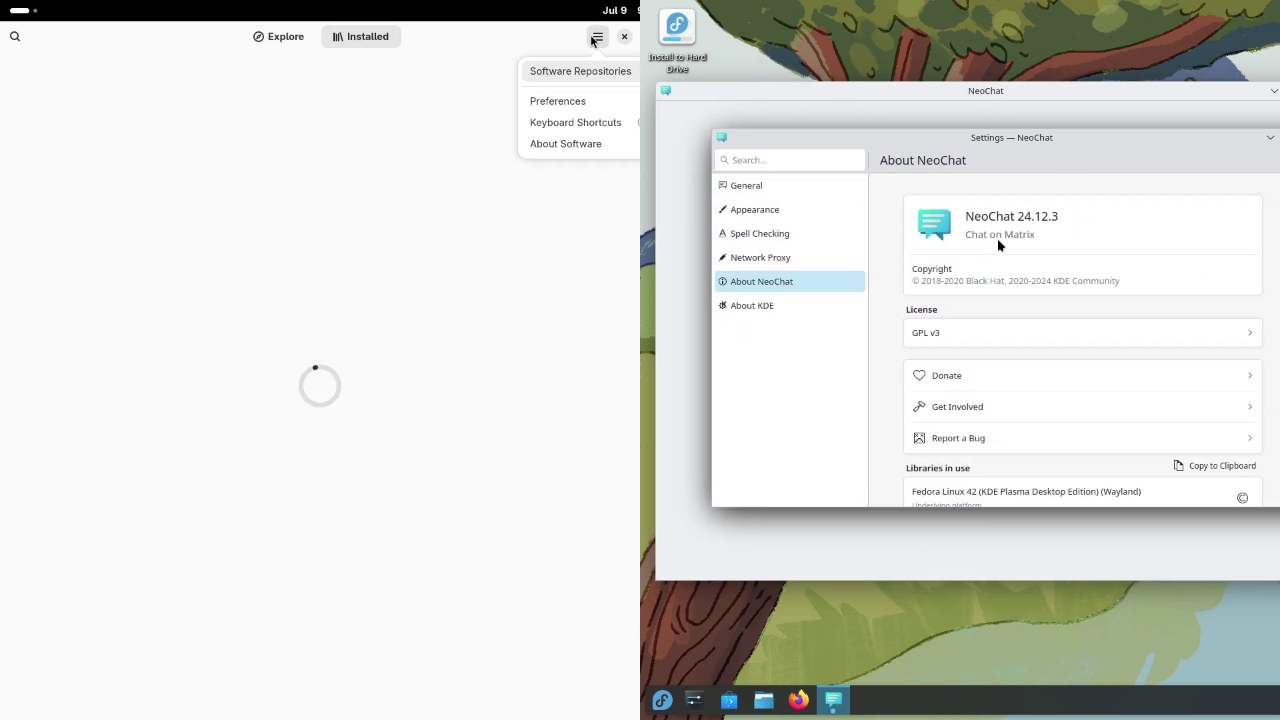
key(Escape)
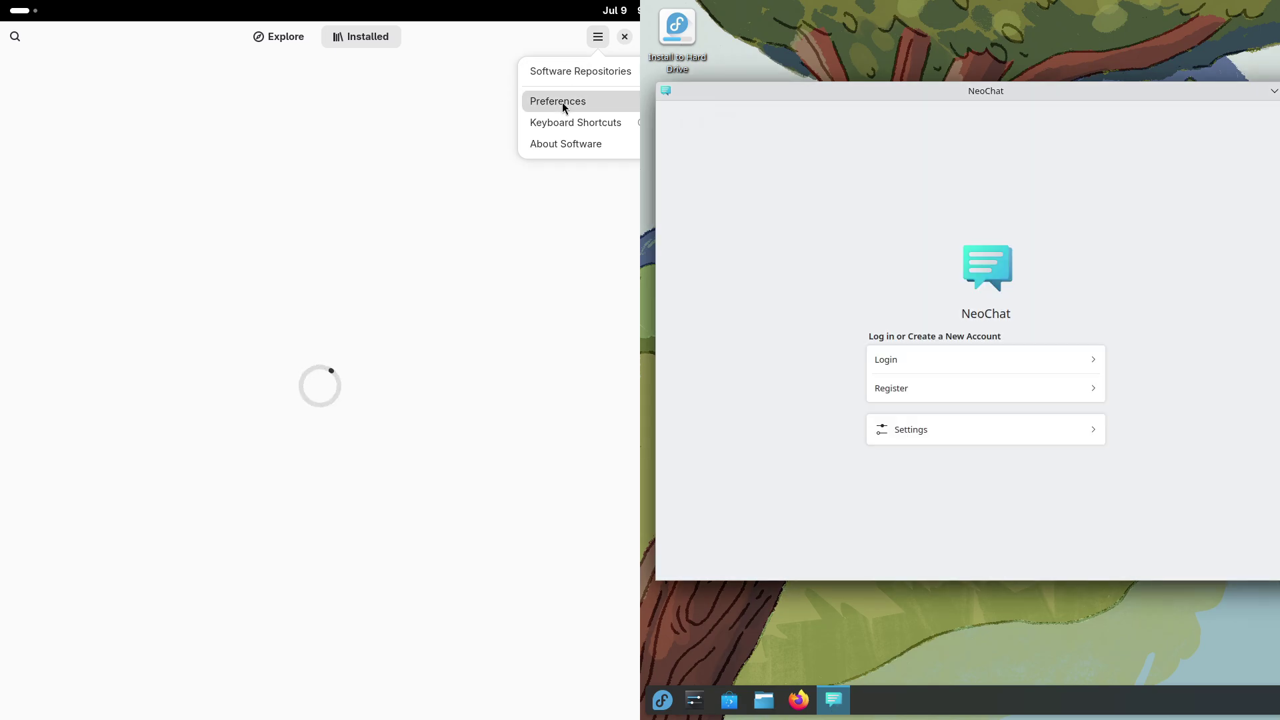
click(562, 102)
key(ctrl+q)
click(664, 686)
mouse_move(698, 574)
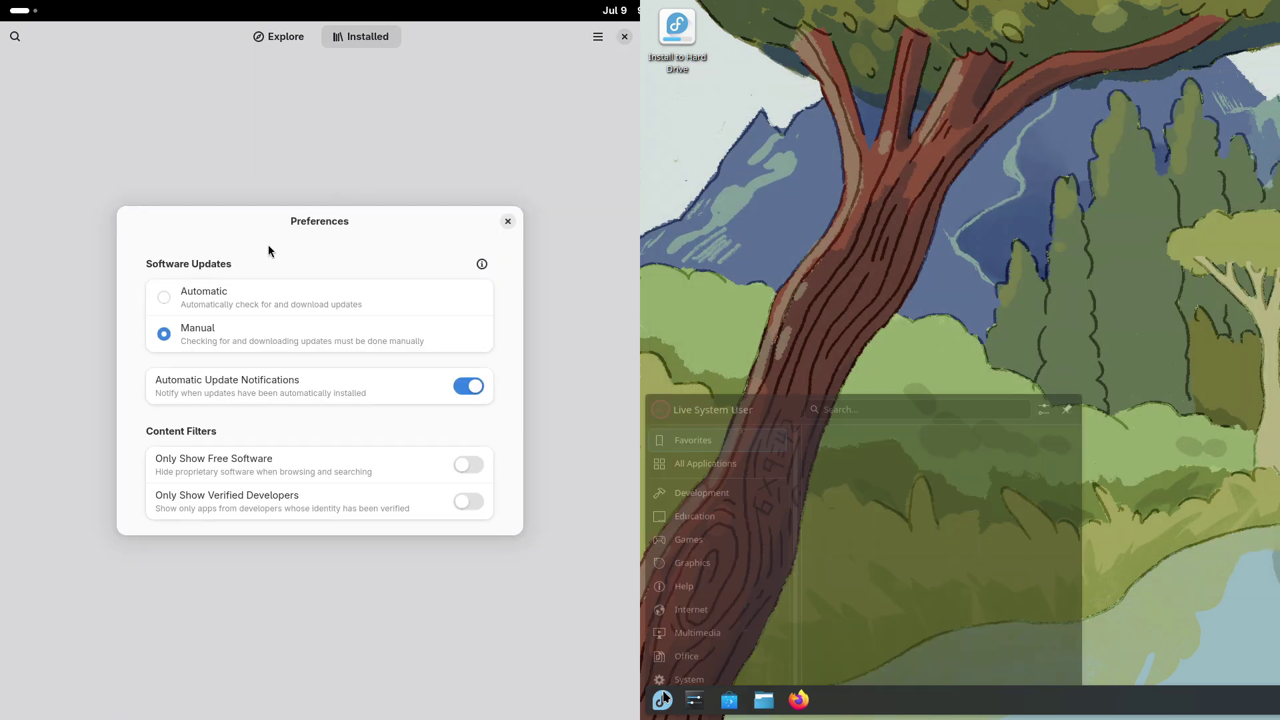
click(507, 224)
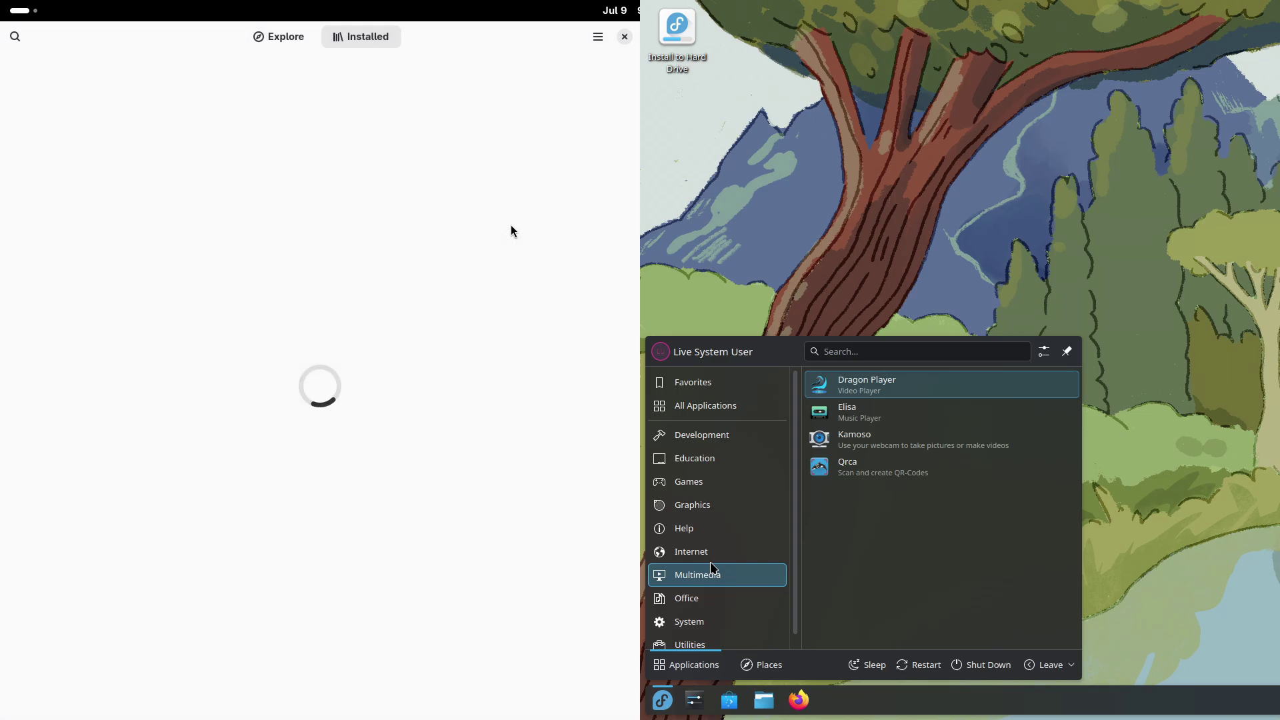
- Try Software's search, return it to Explore, and launch KTnef
click(15, 36)
scroll(1063, 600, down, 3)
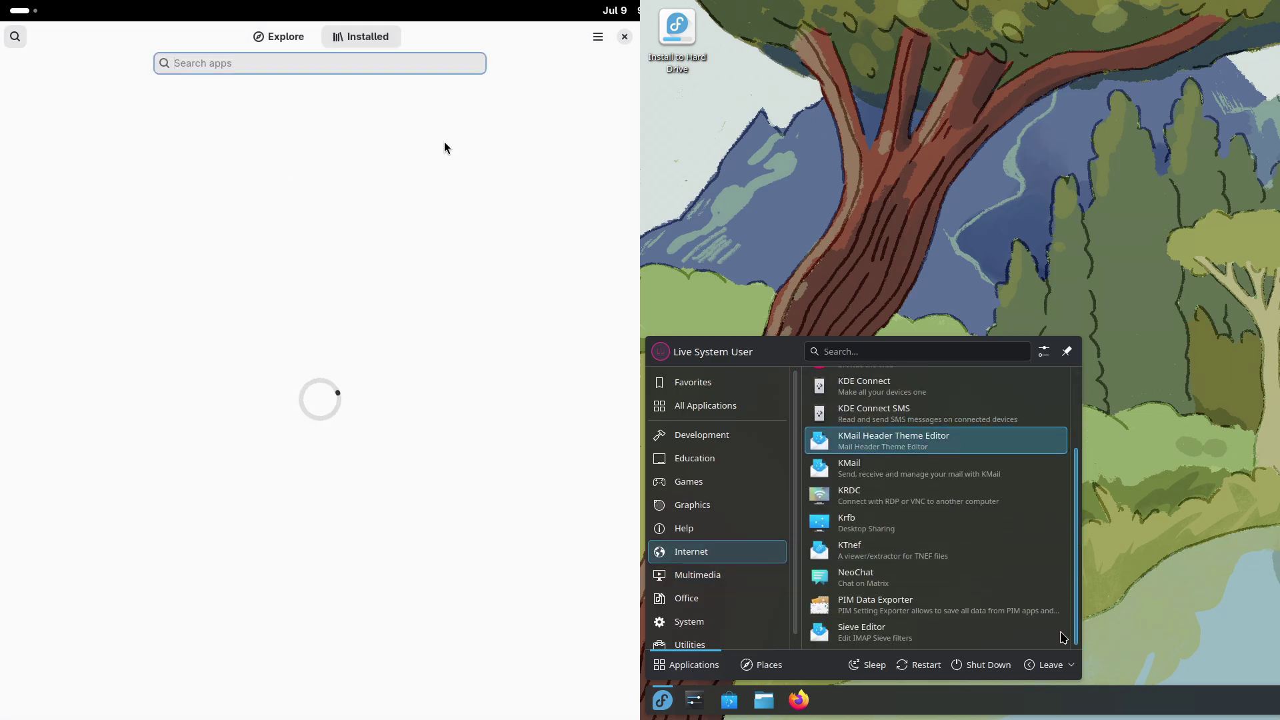
click(293, 36)
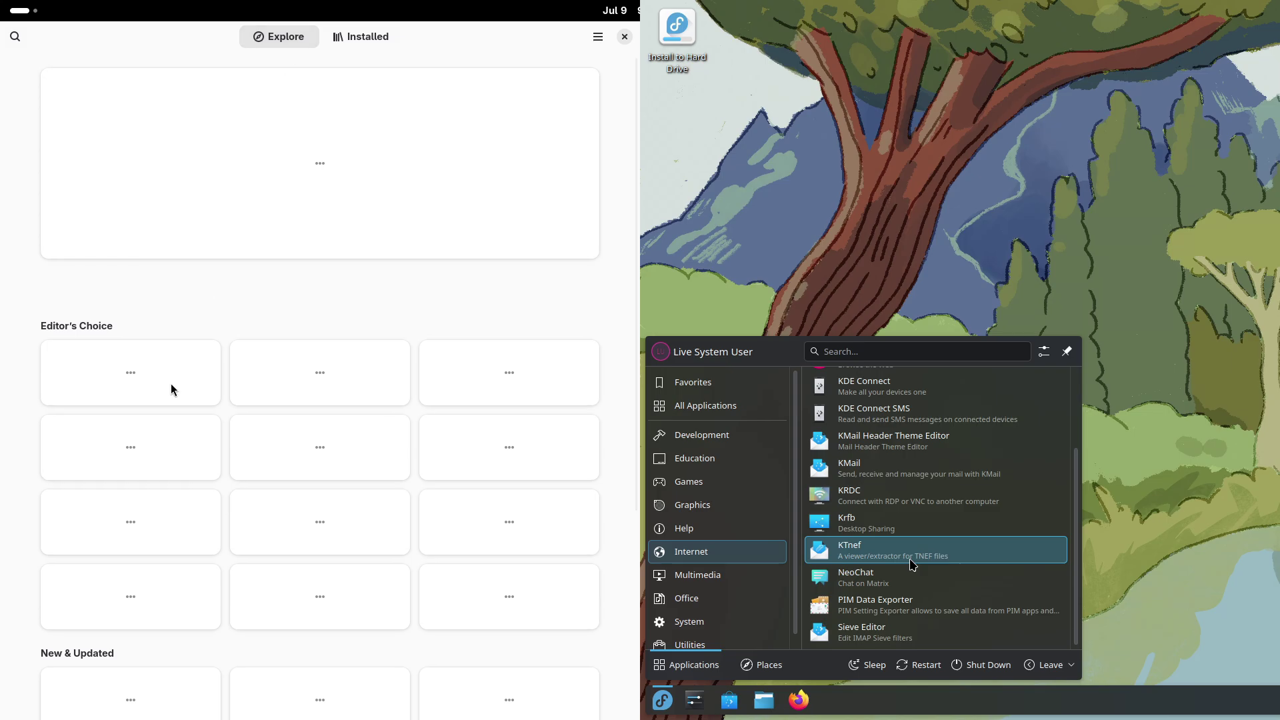
click(913, 564)
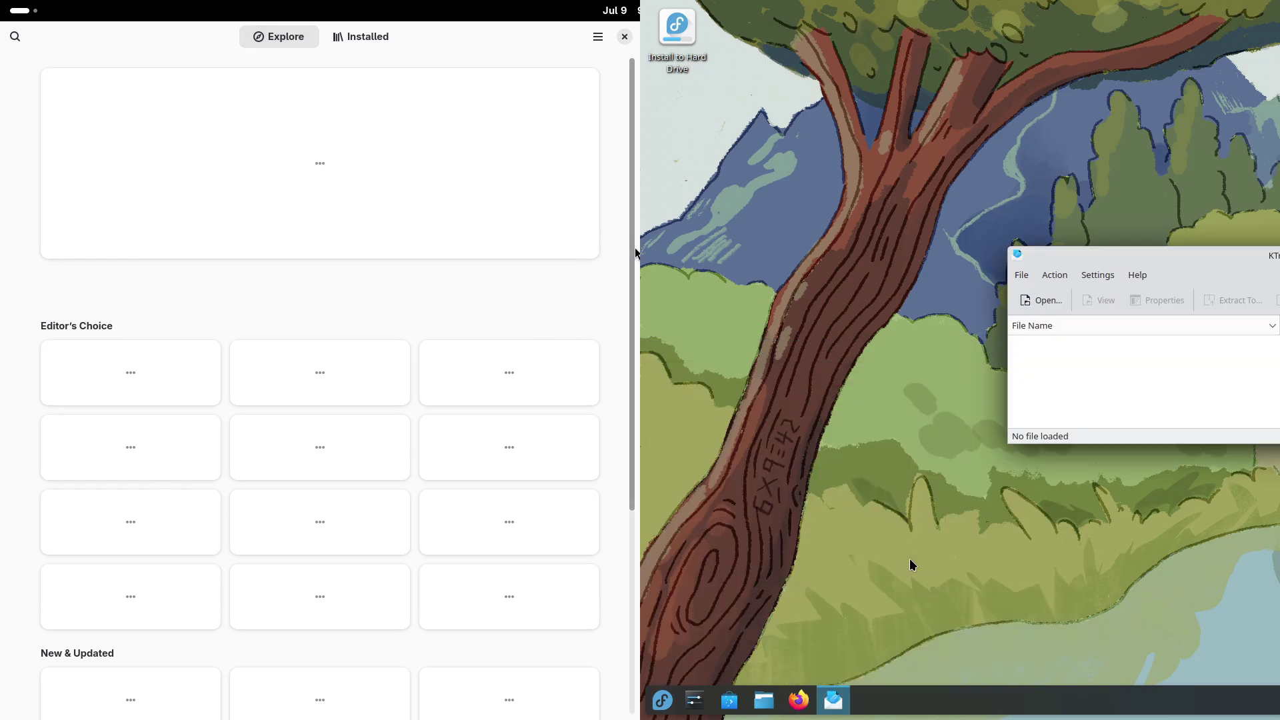
- Move KTnef into view, close GNOME Software, and check the About KTnef information
scroll(606, 498, down, 5)
drag(1270, 254, 949, 247)
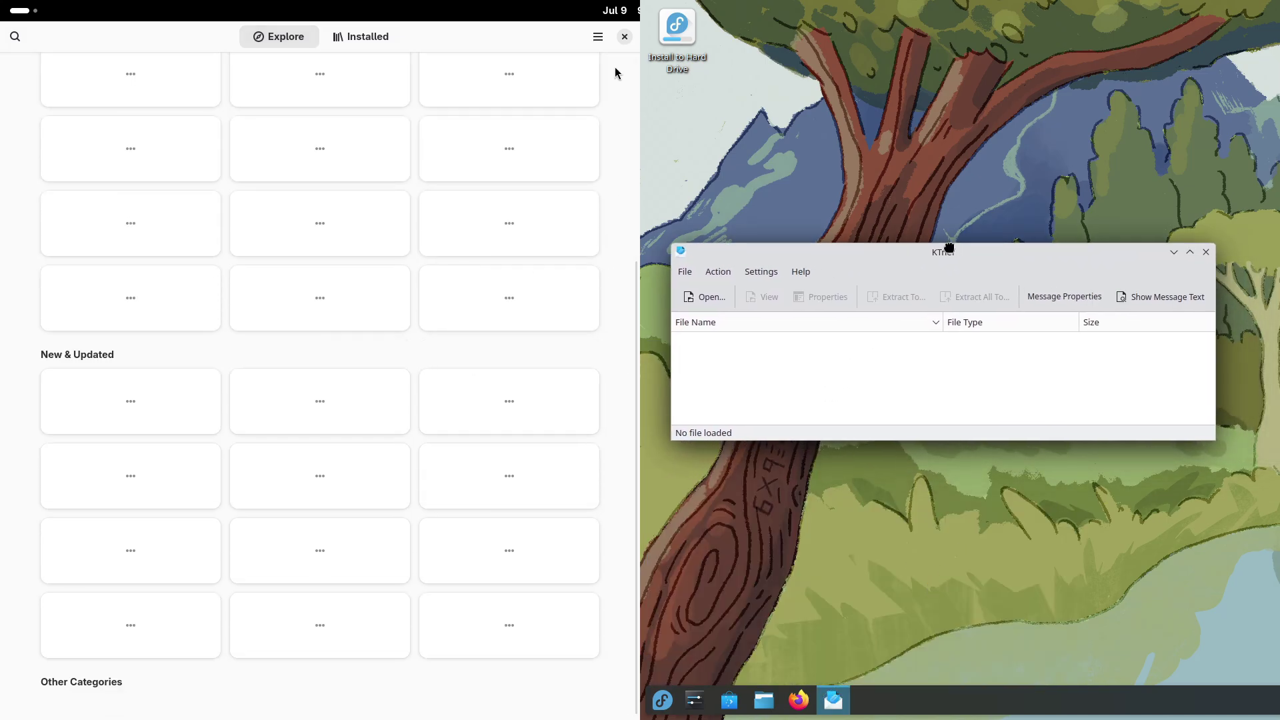
click(625, 38)
click(815, 273)
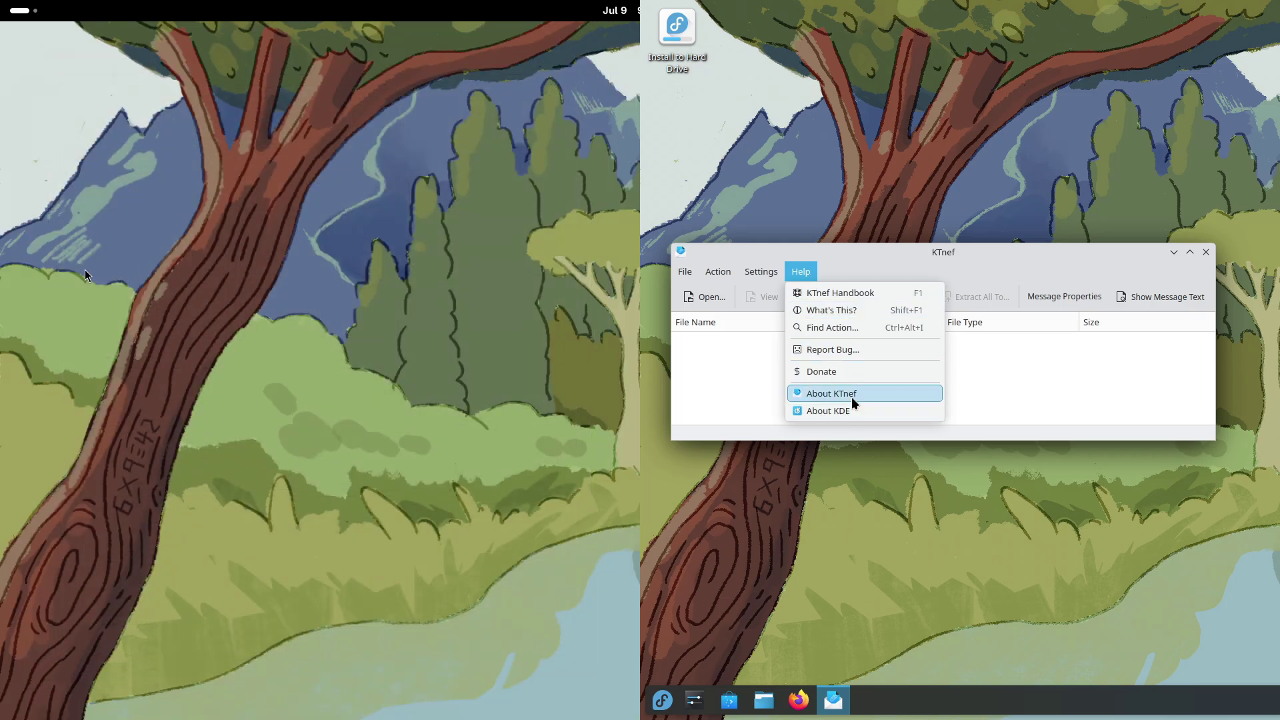
click(854, 398)
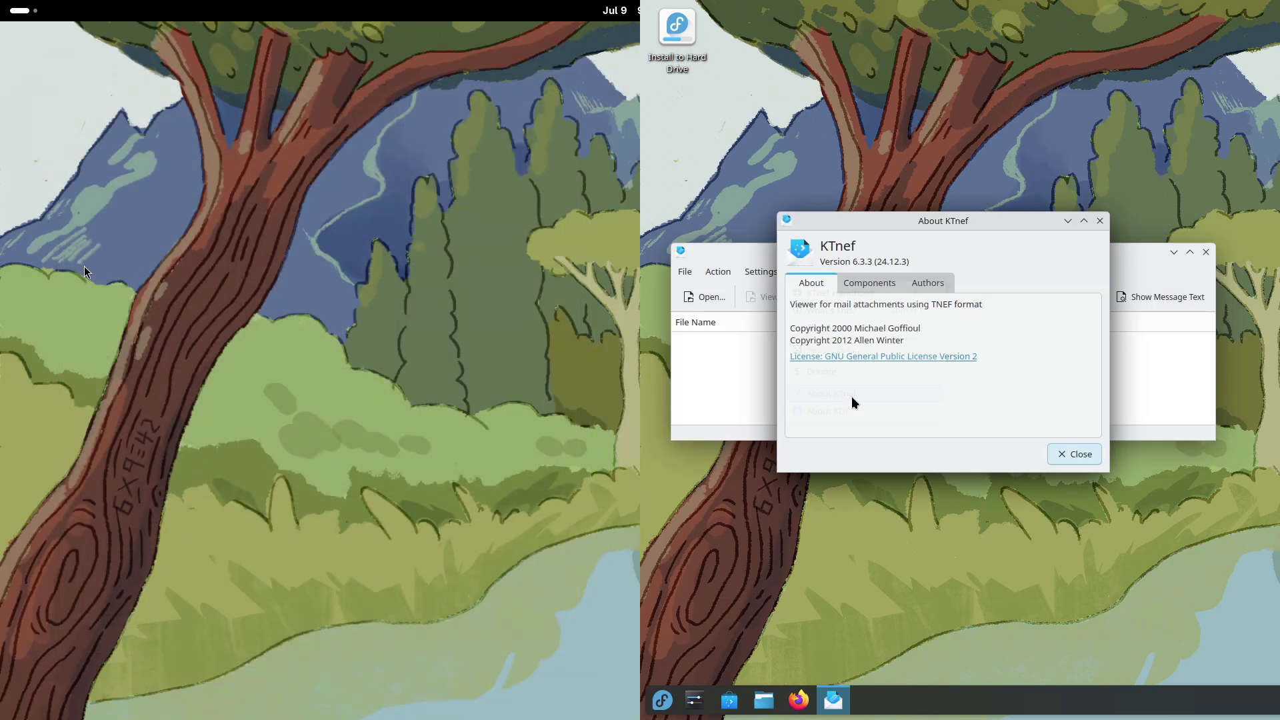
click(25, 12)
- Open GNOME Activities, close KTnef, and launch KMouth from the Utilities list
click(1066, 457)
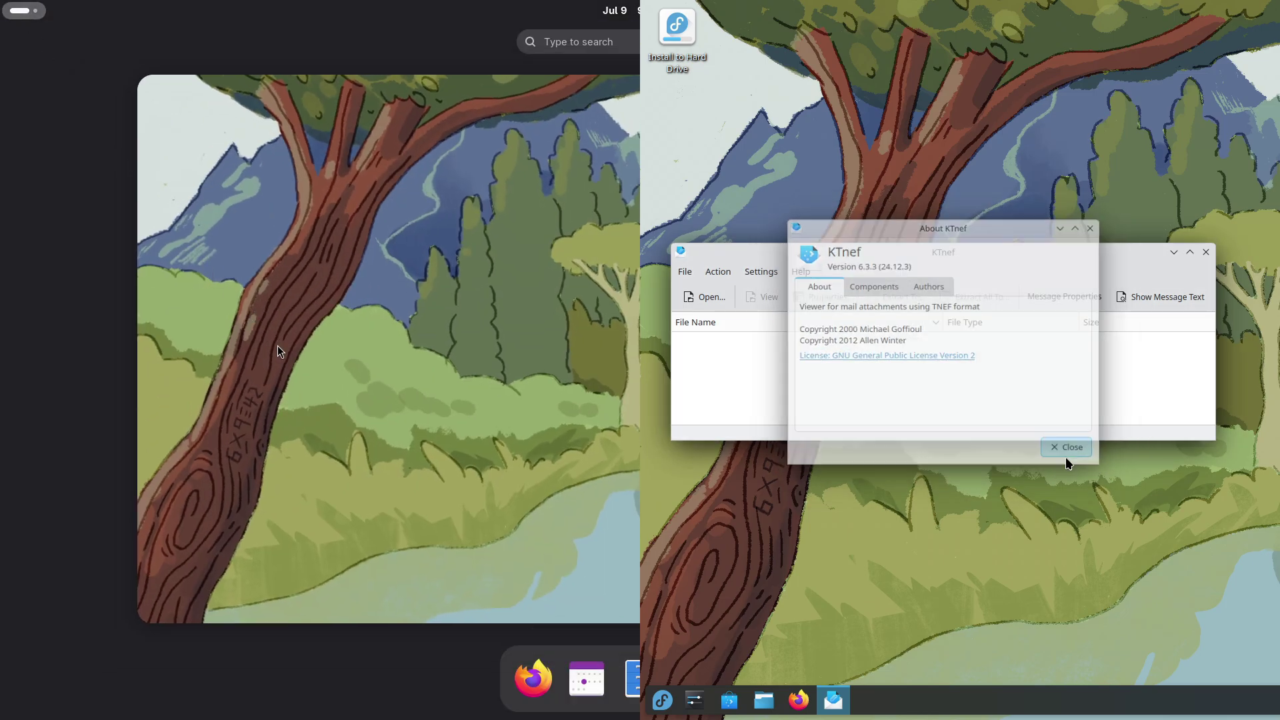
click(1207, 253)
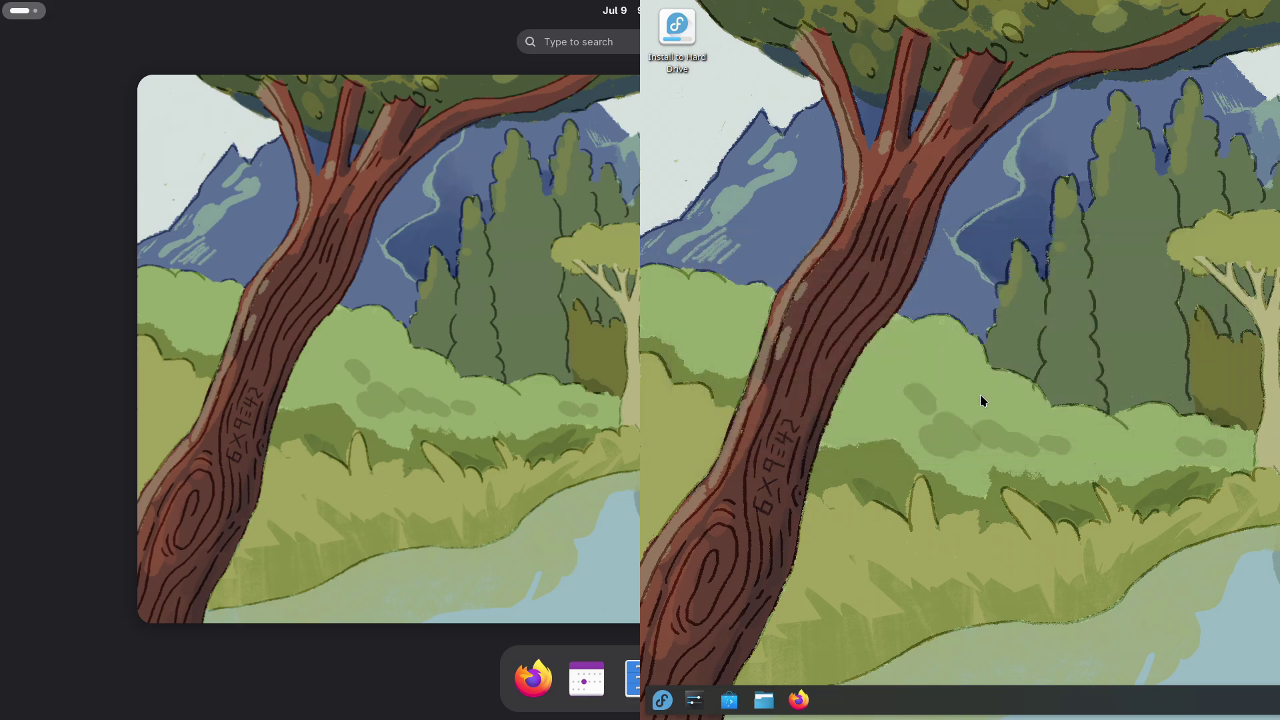
click(671, 702)
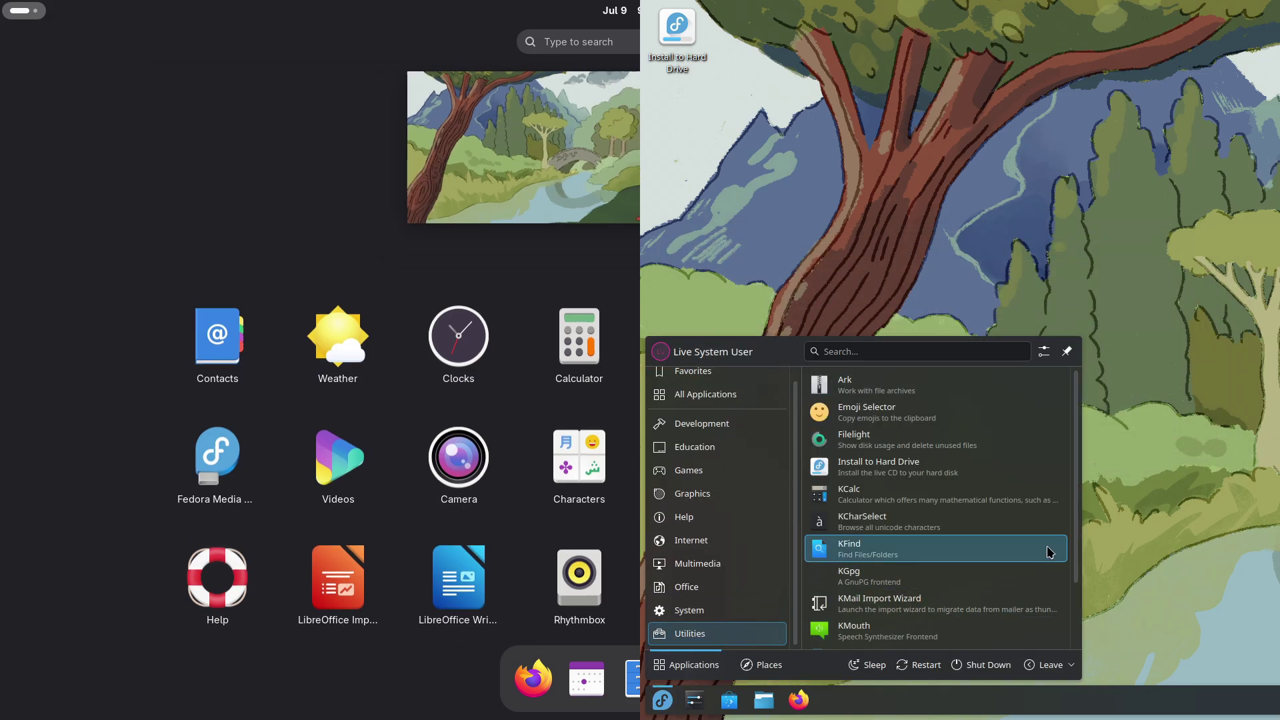
scroll(1001, 557, down, 1)
scroll(973, 560, down, 2)
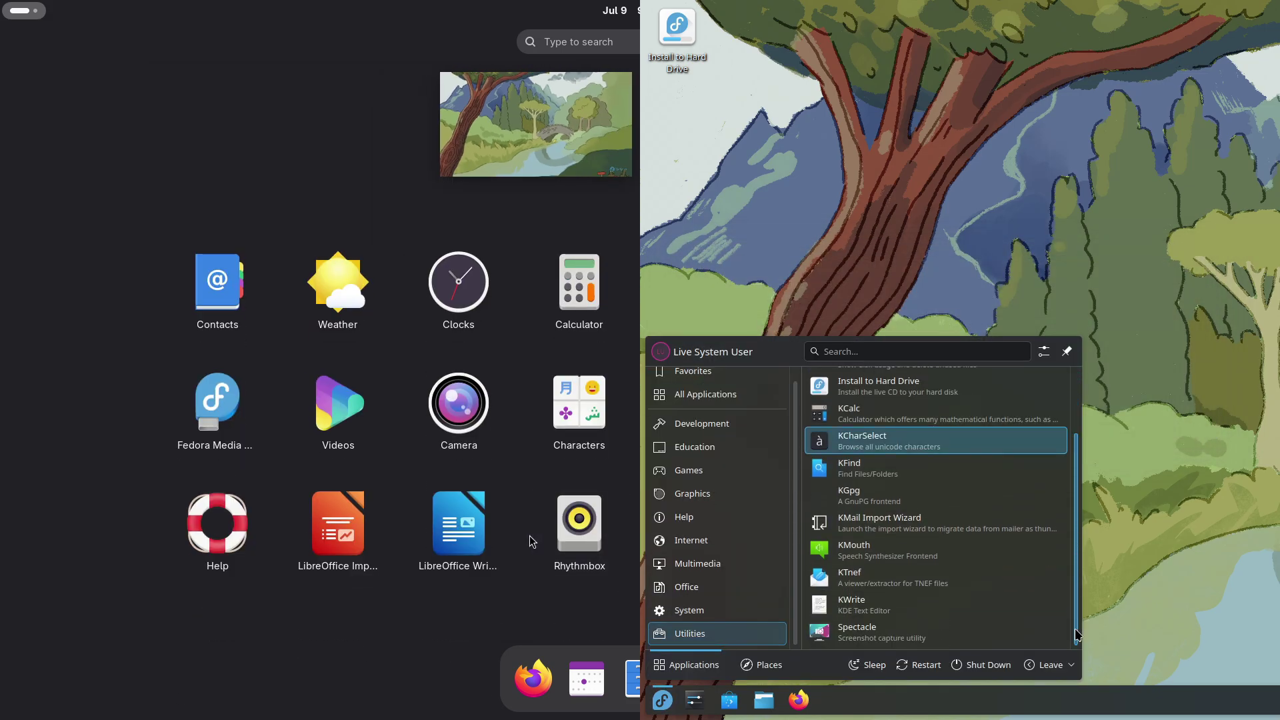
click(968, 562)
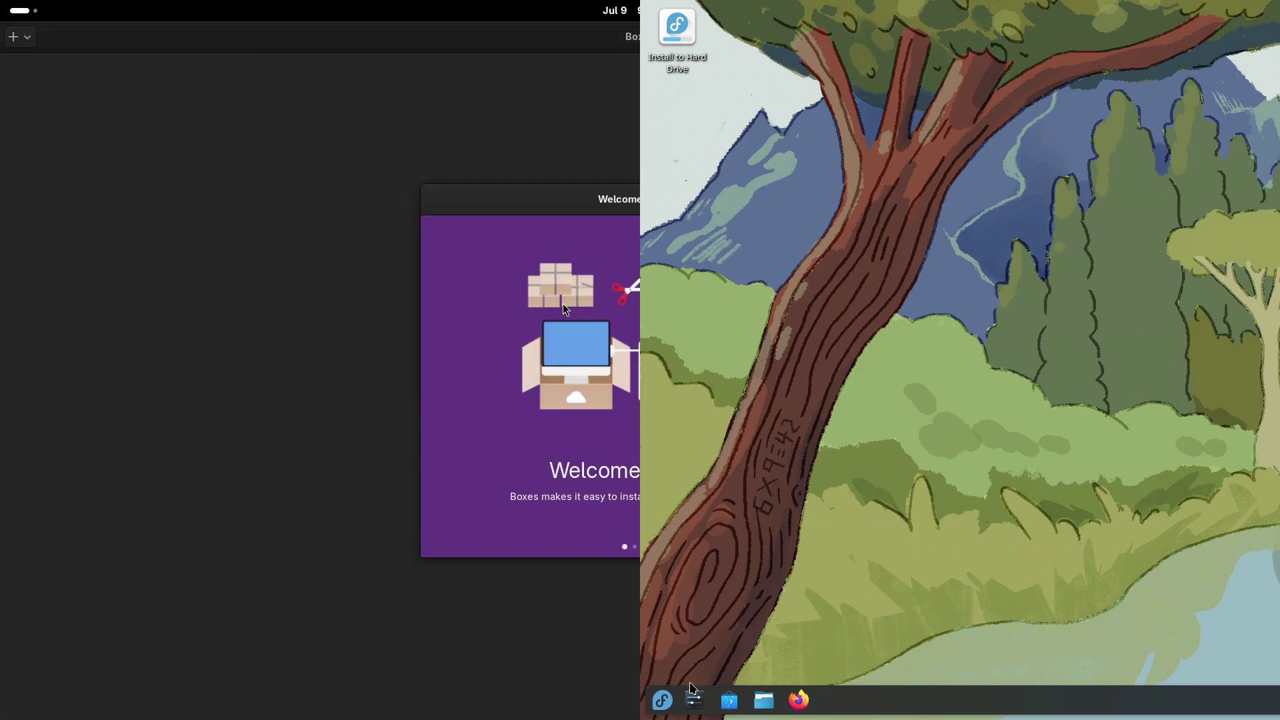
- Dismiss the Boxes welcome tour, launch KDE Partition Manager, and snap Boxes to the left half
click(663, 701)
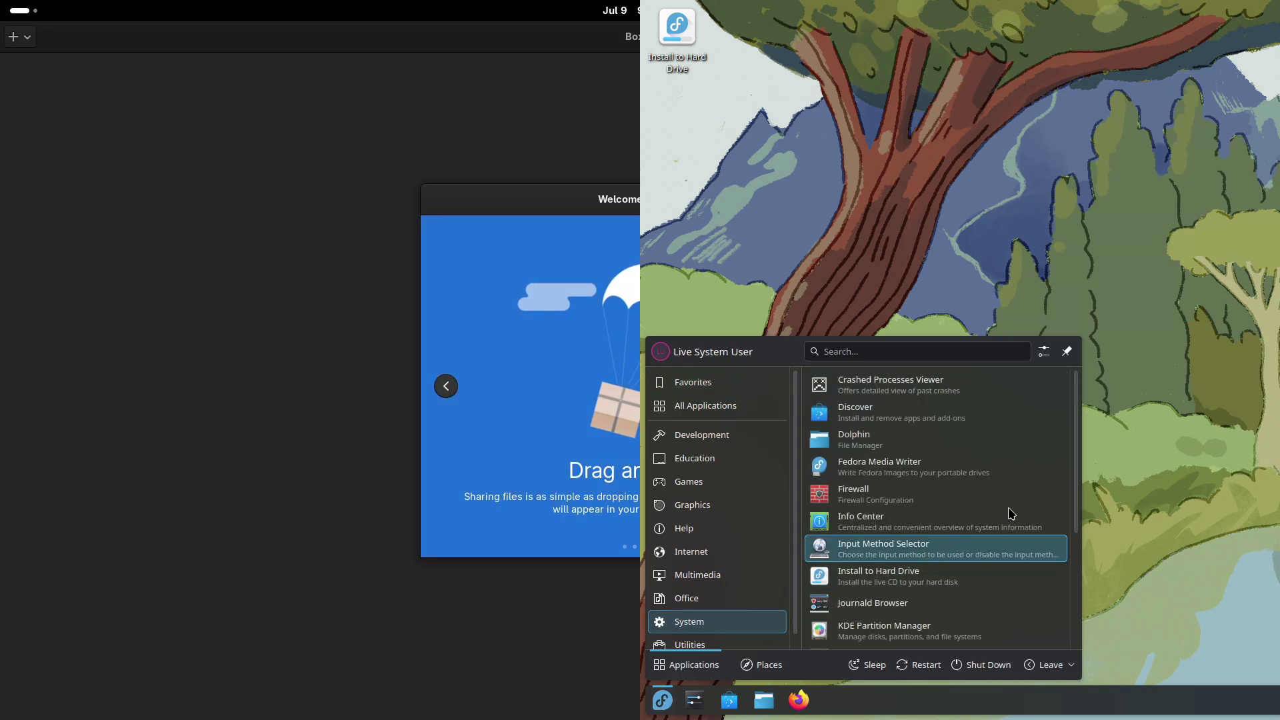
key(Escape)
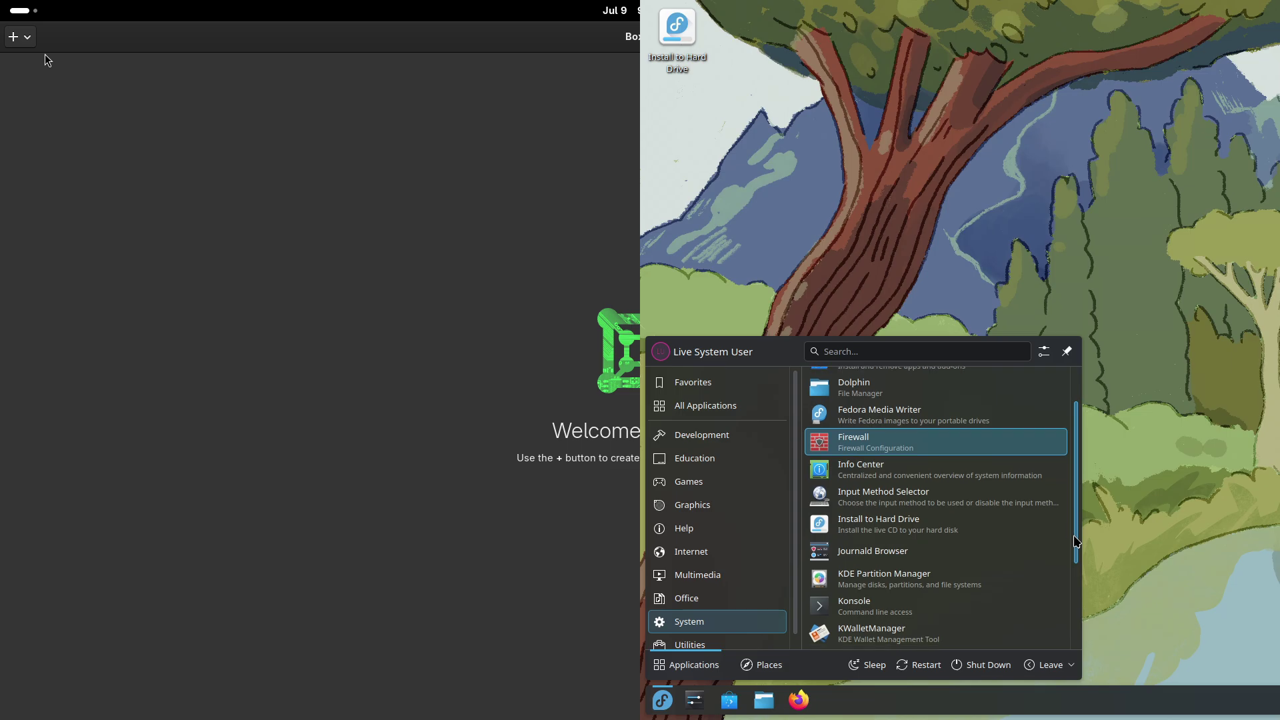
click(30, 43)
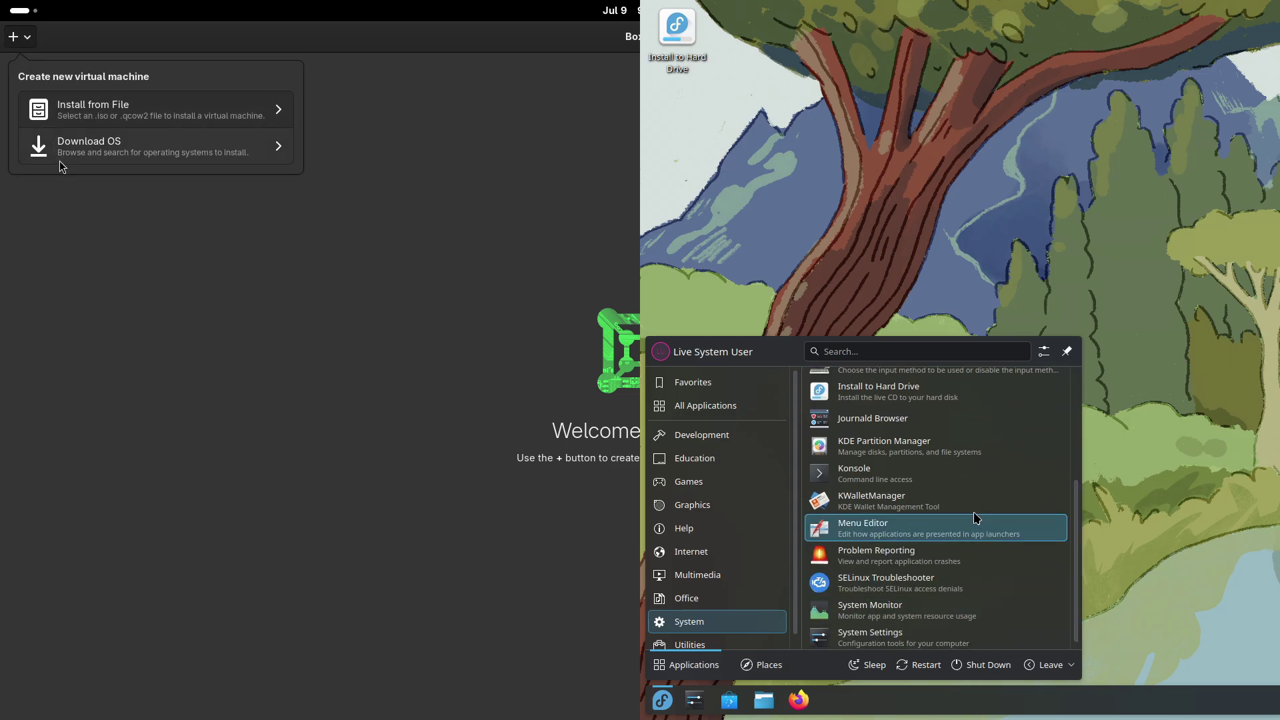
click(947, 447)
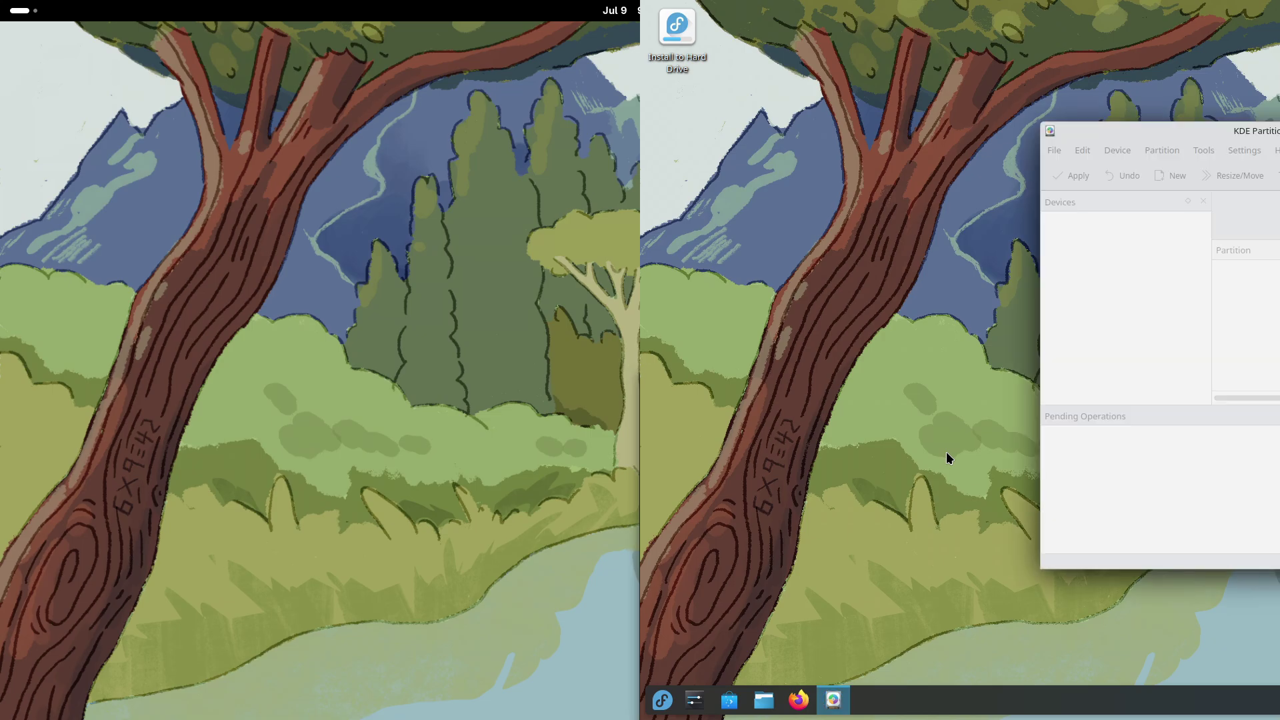
drag(627, 400, 2, 290)
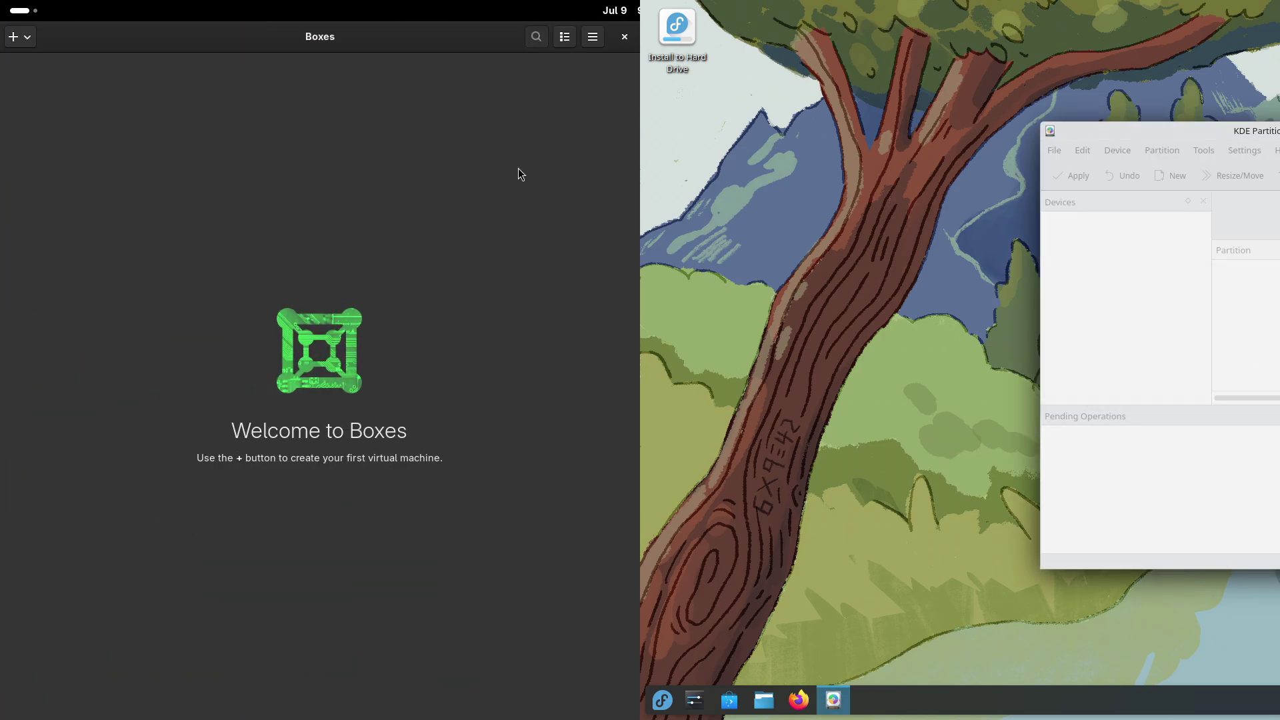
- Show About Boxes and highlight its version 48.0-stable
drag(1253, 131, 987, 143)
click(592, 42)
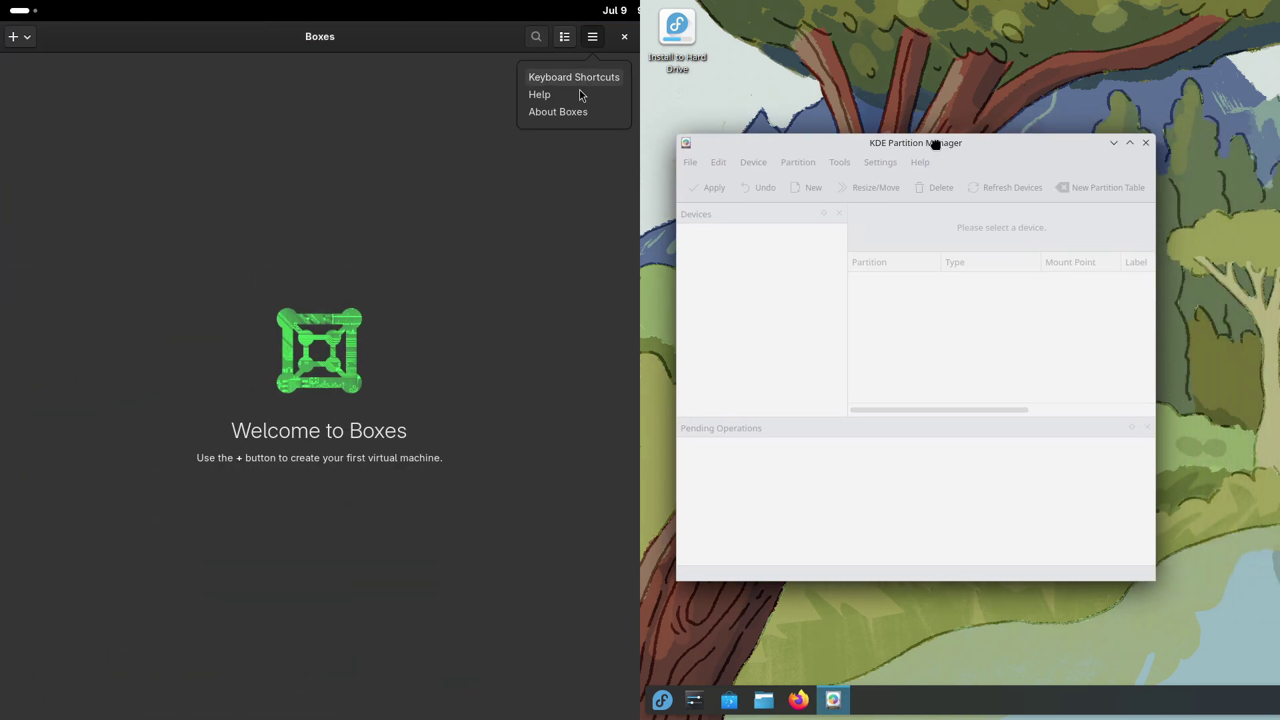
click(559, 111)
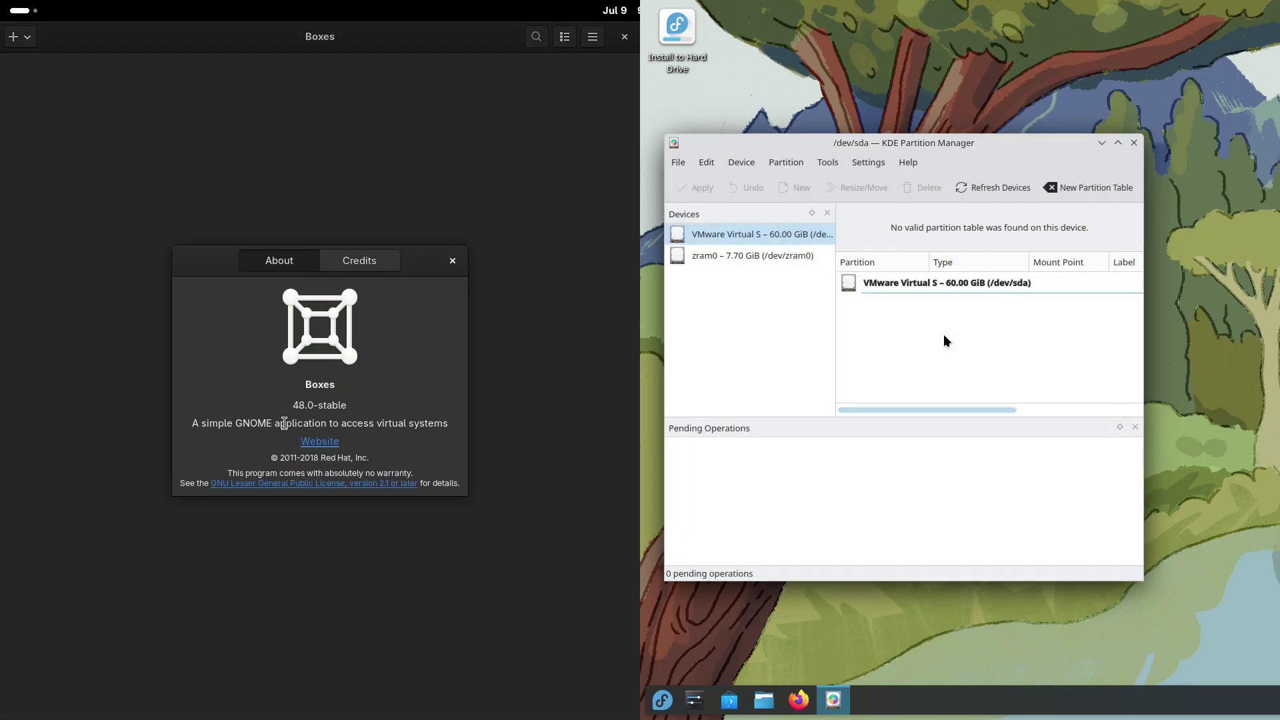
click(908, 162)
drag(348, 405, 269, 403)
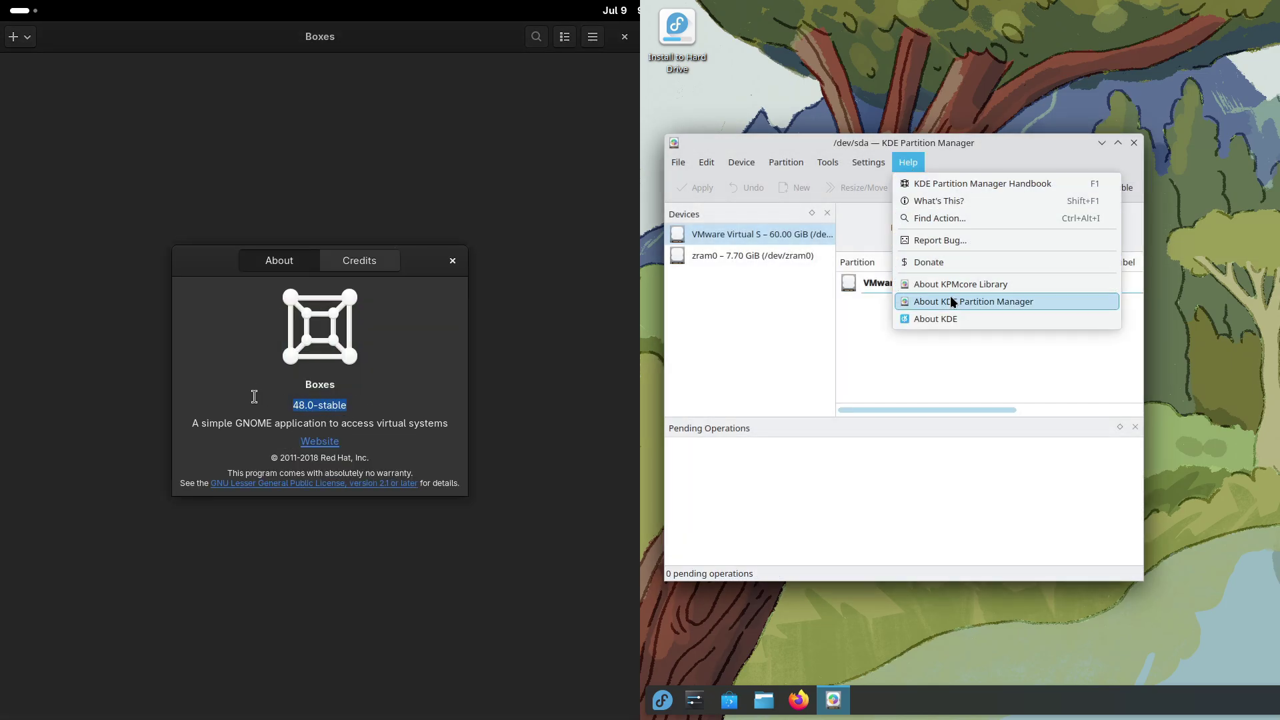
- View the About KDE dialog, then close it, the Boxes About dialog and Boxes
click(950, 319)
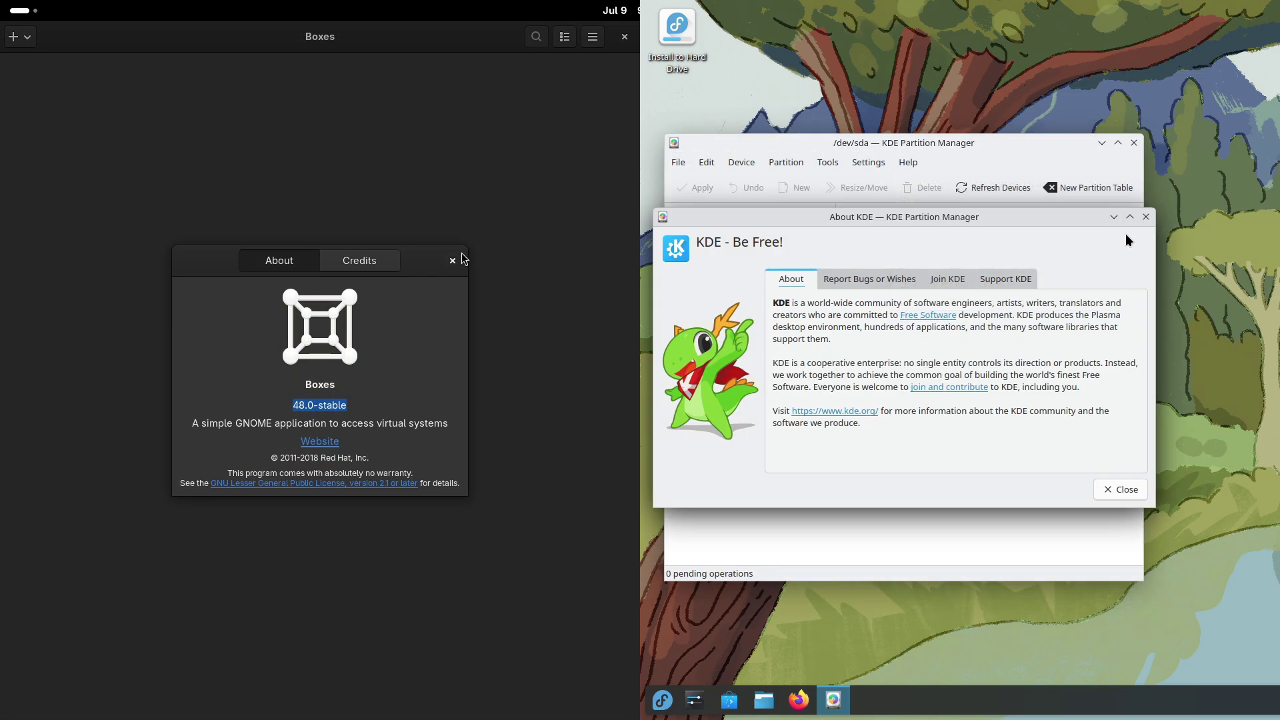
click(1147, 217)
click(453, 260)
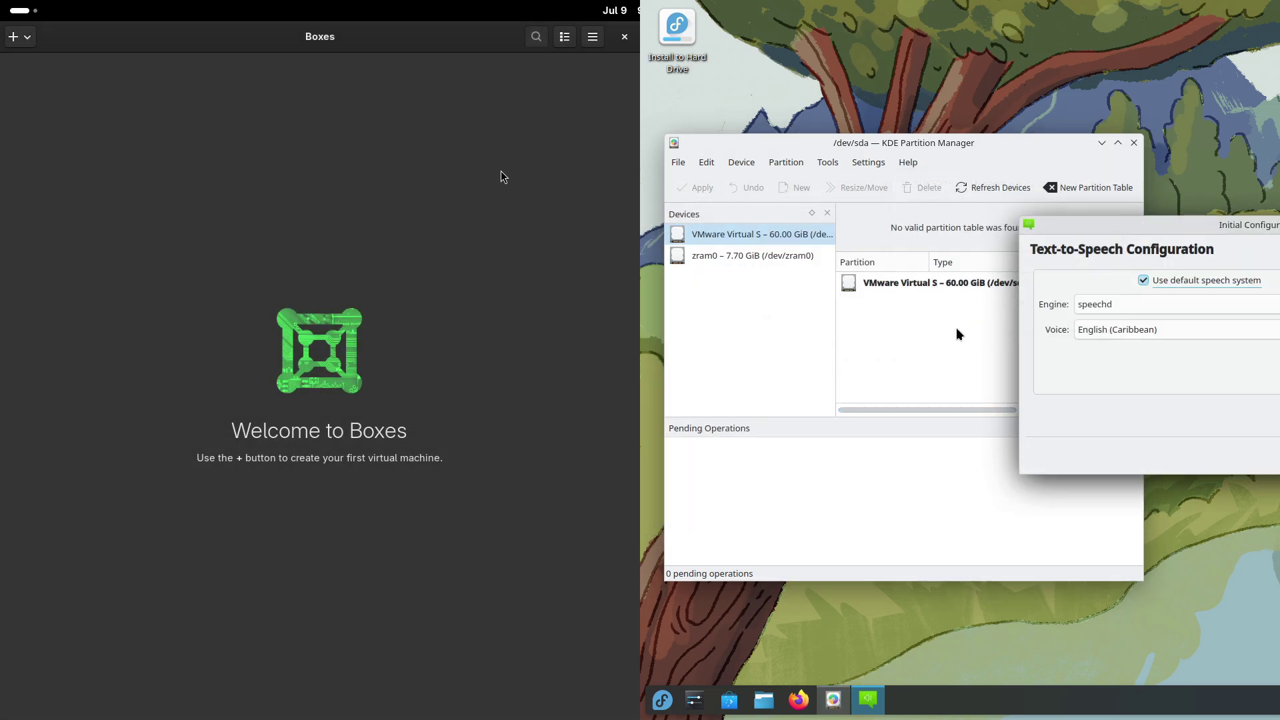
click(625, 39)
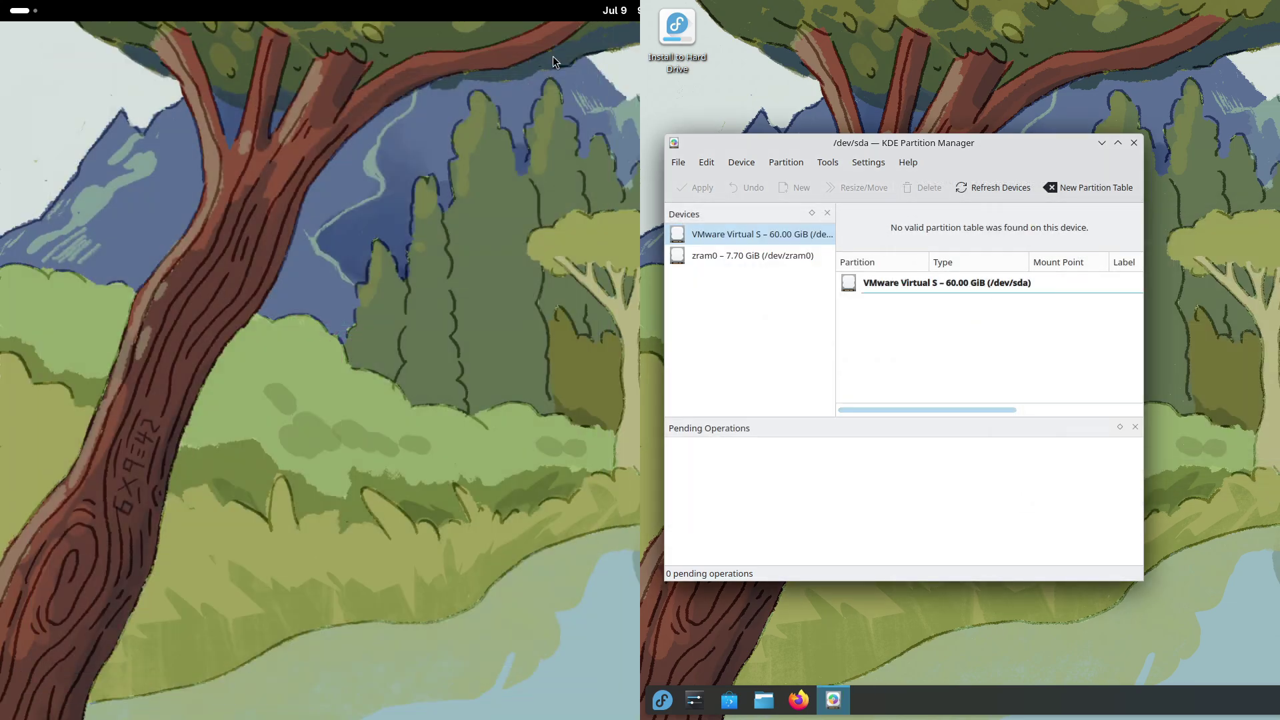
- View About KDE Partition Manager (24.12.3), then the About KPMcore details
click(910, 163)
click(944, 302)
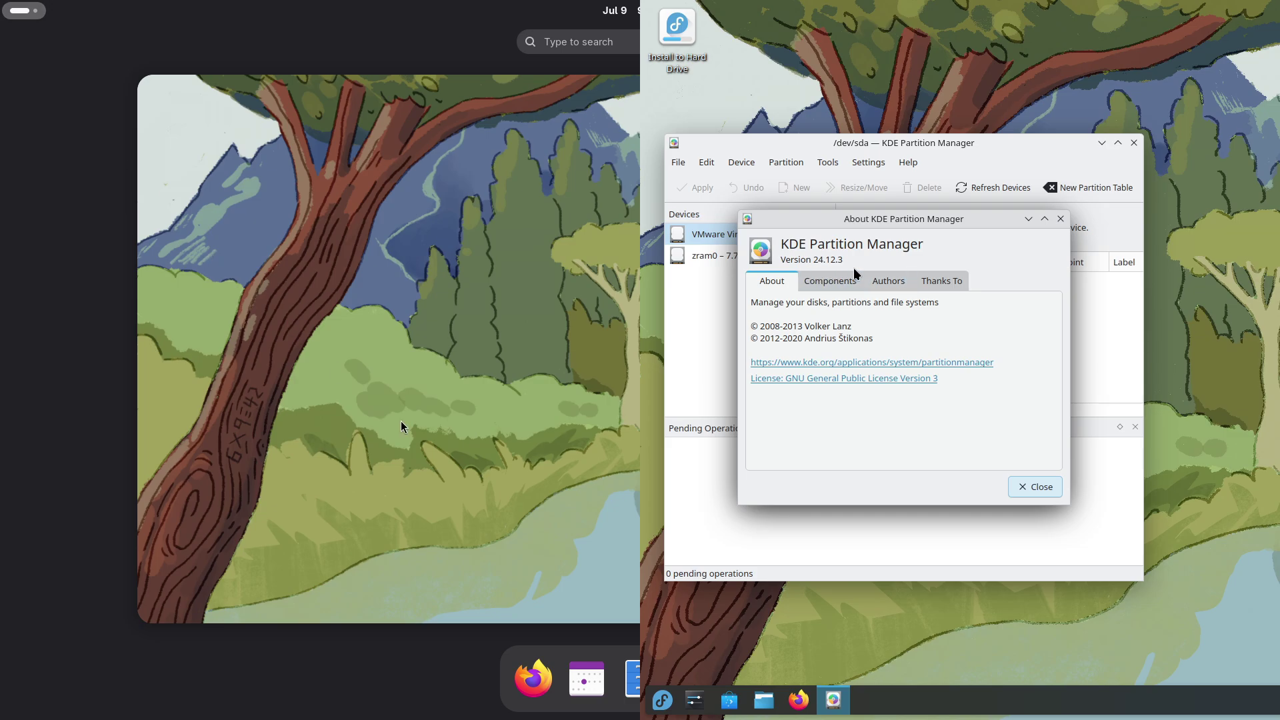
click(1042, 491)
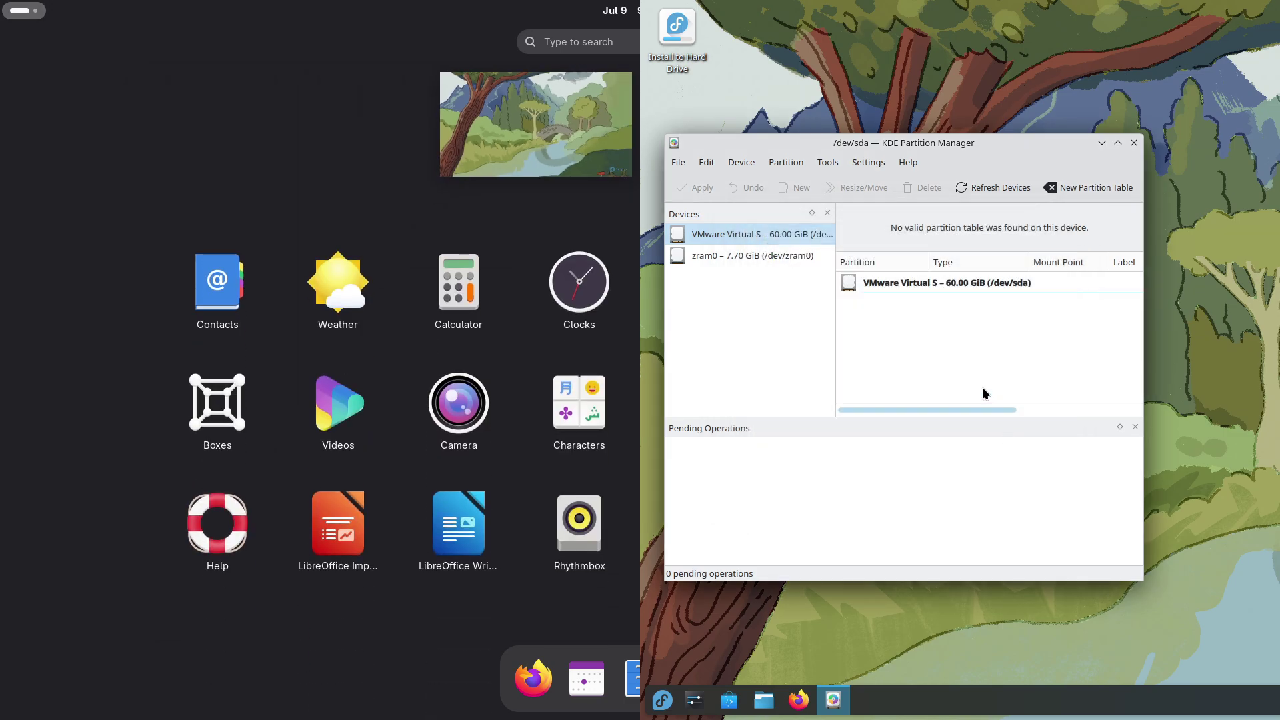
click(909, 163)
click(933, 278)
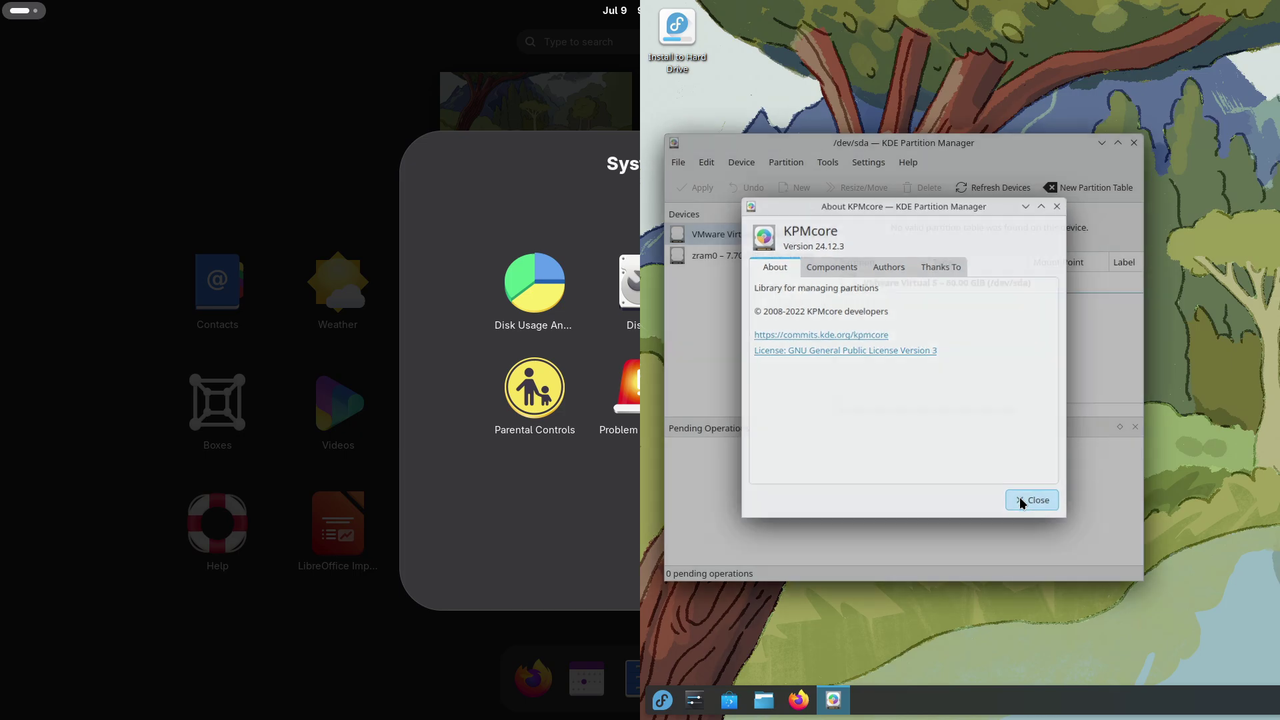
- Close the KPMcore About dialog and Partition Manager, then browse Kickoff's categories
click(1035, 503)
click(1134, 143)
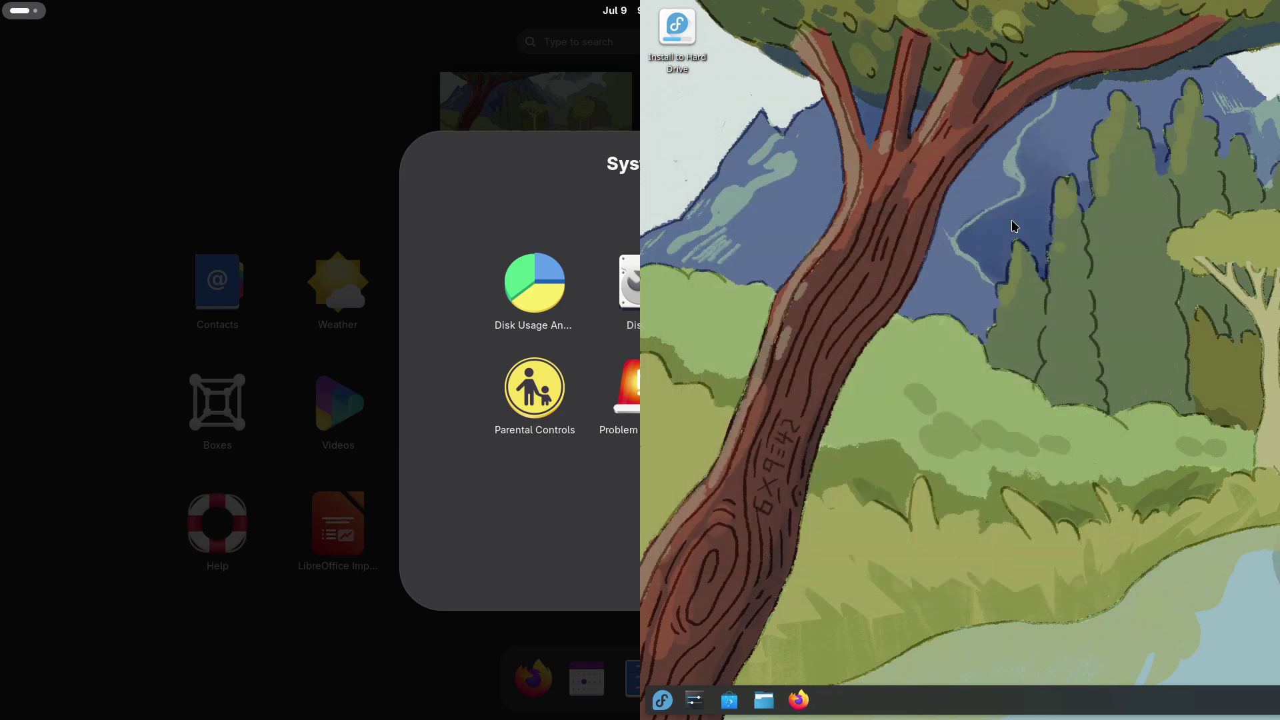
click(663, 699)
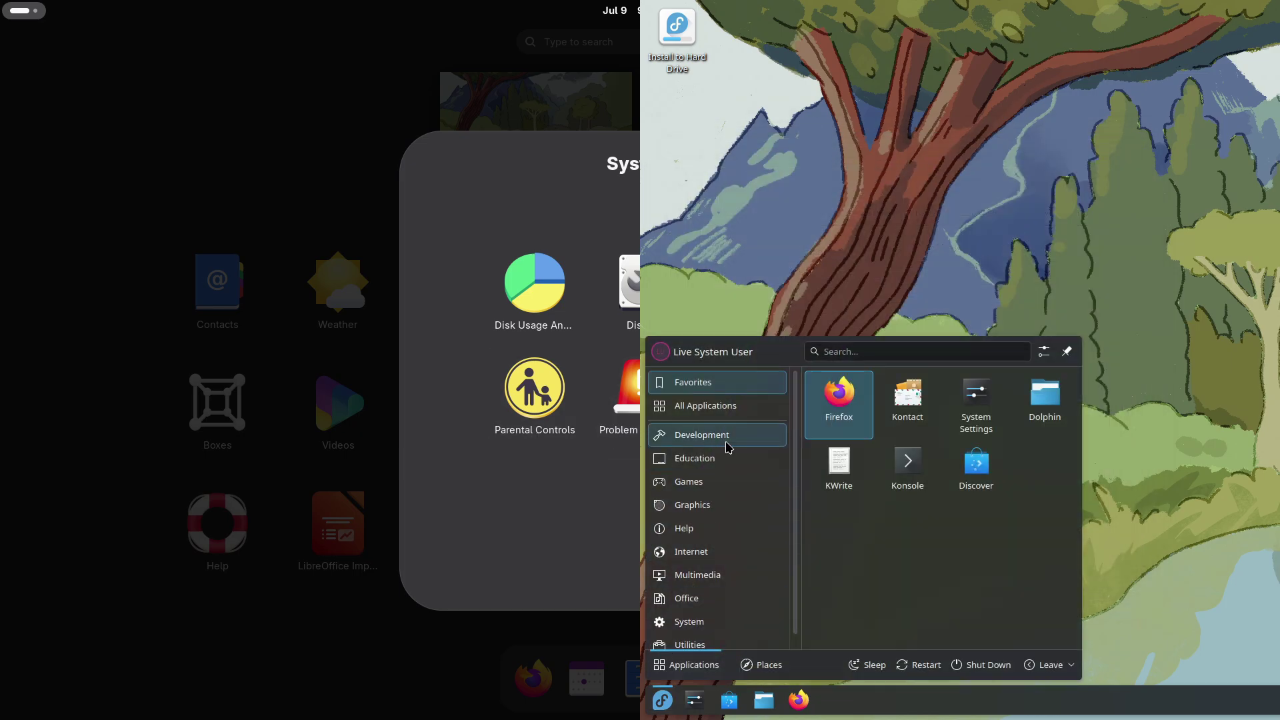
click(724, 464)
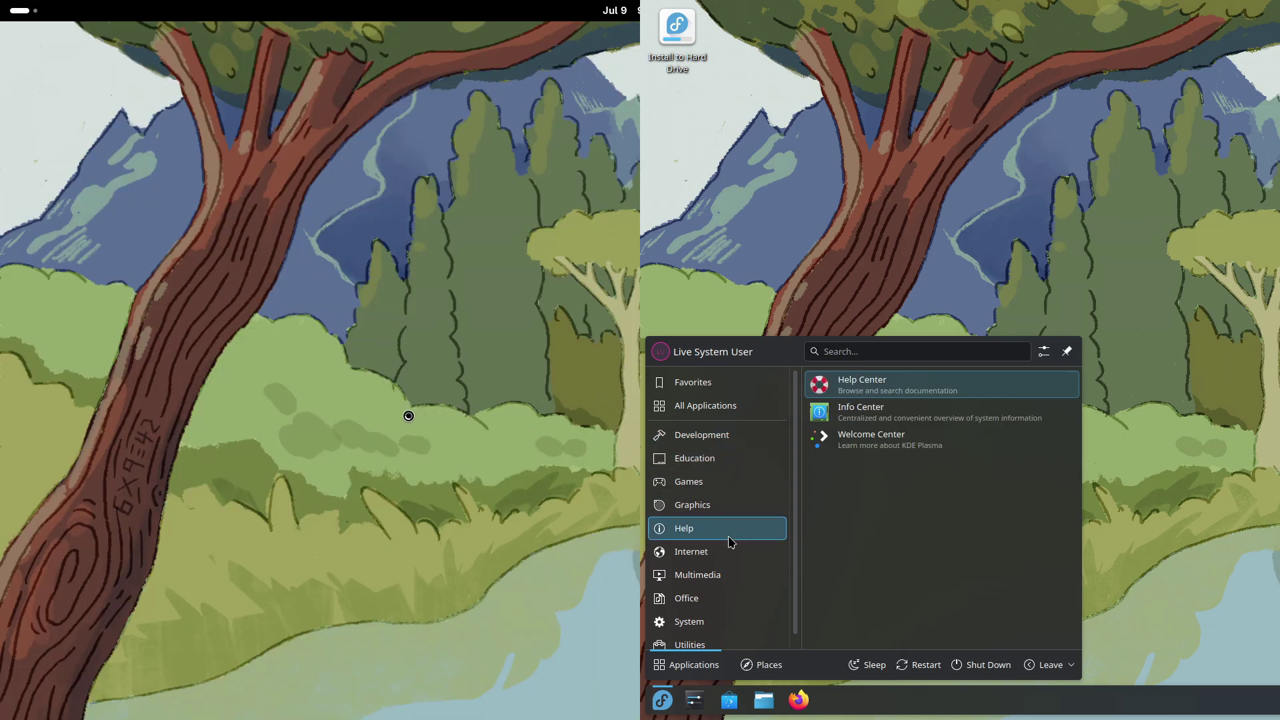
scroll(957, 559, down, 1)
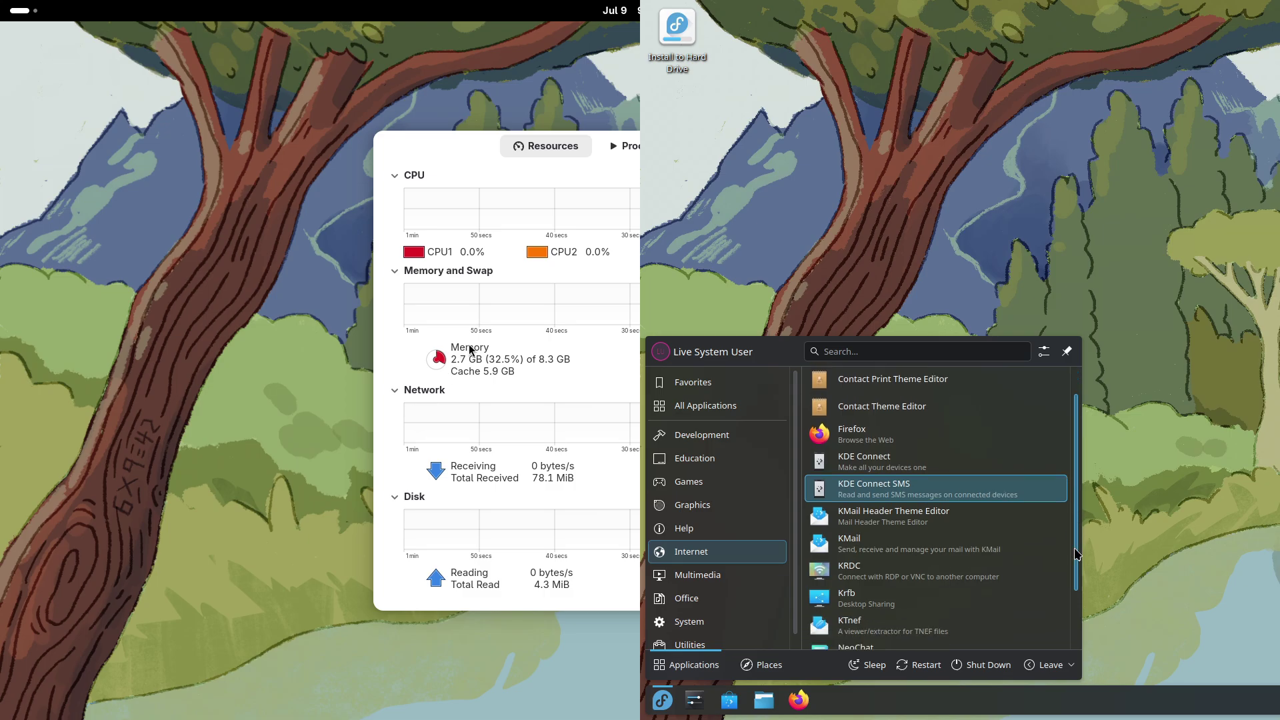
scroll(987, 580, down, 2)
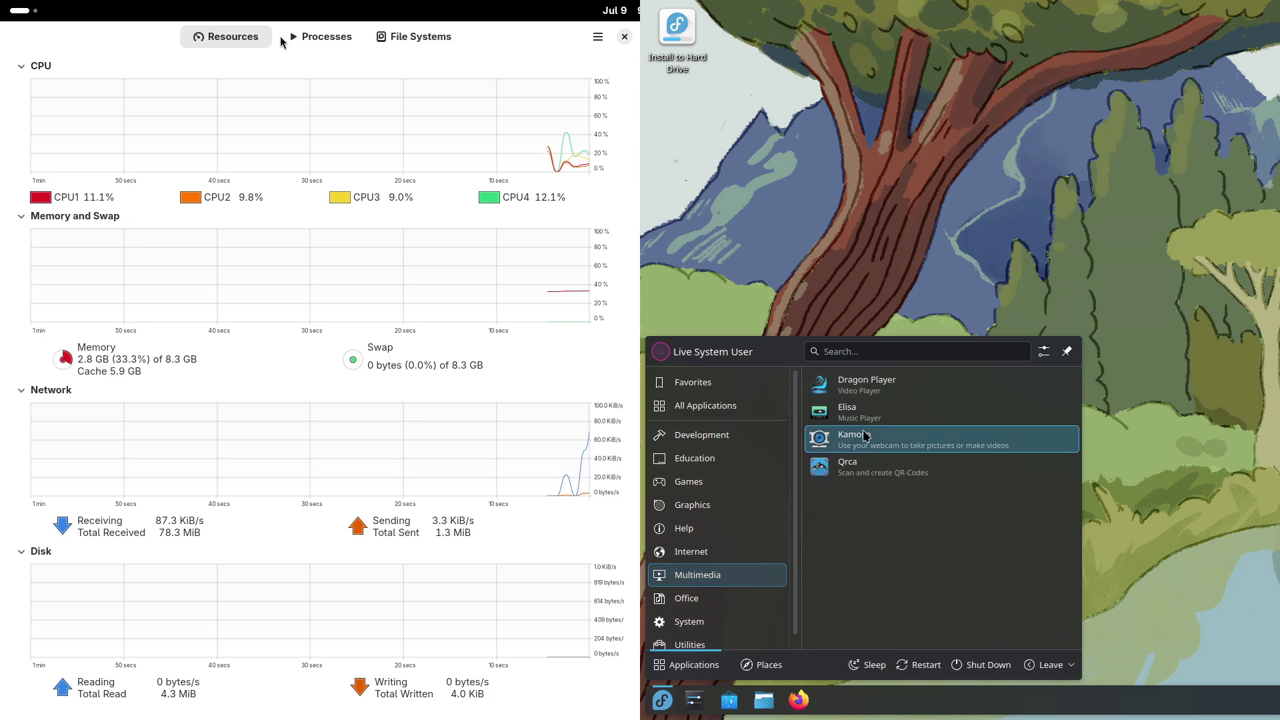
- Switch System Monitor to Processes, and view Dragon Player's About (24.12.3) before closing it
click(296, 40)
click(868, 387)
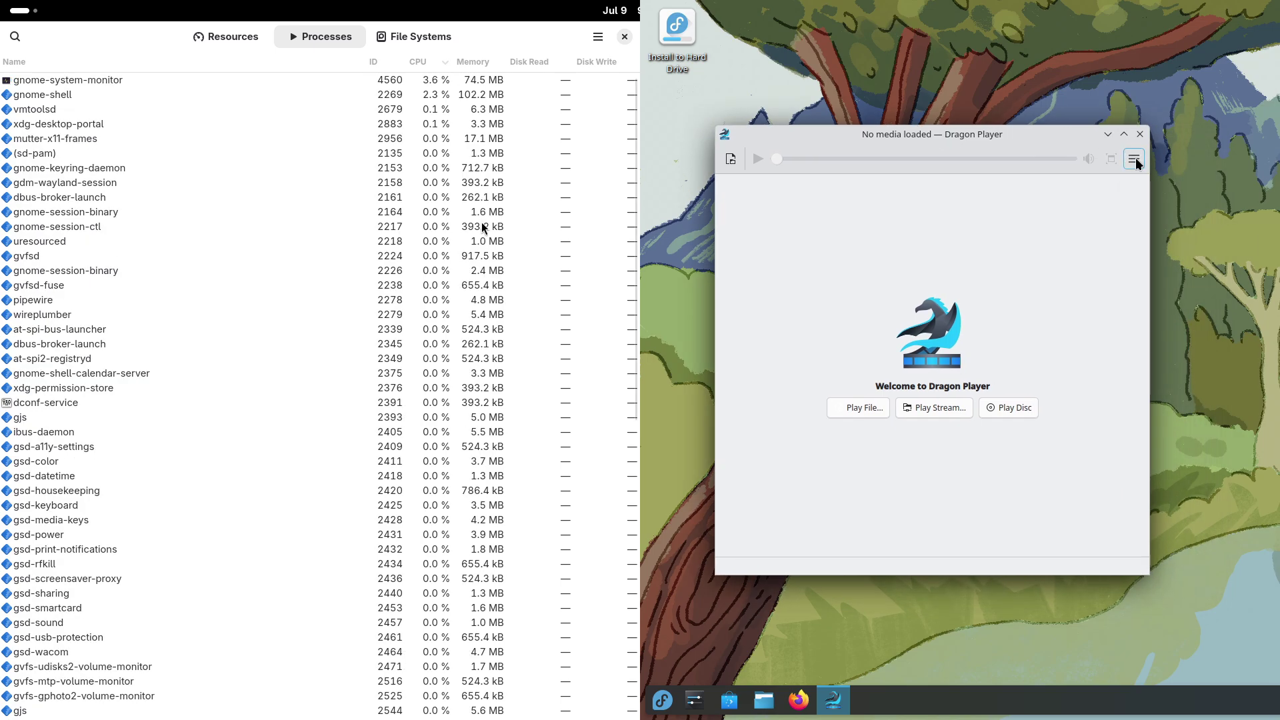
click(1135, 160)
mouse_move(1181, 376)
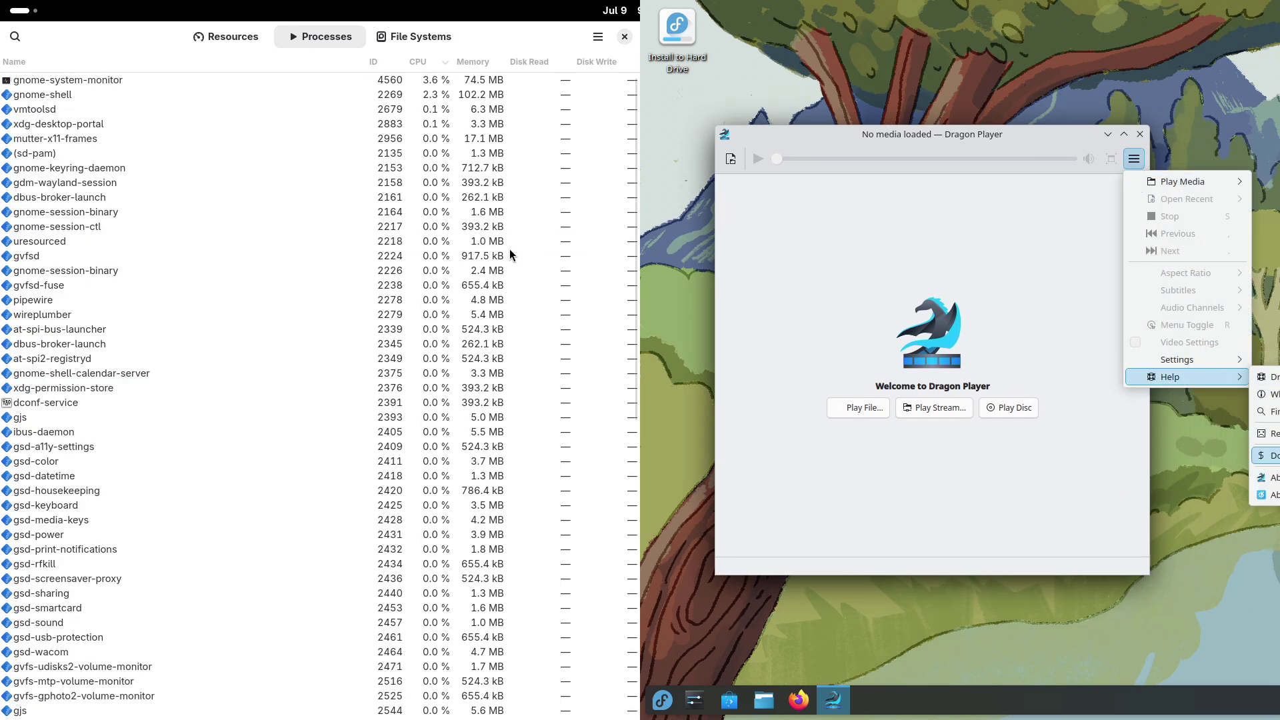
click(1267, 477)
drag(631, 261, 614, 579)
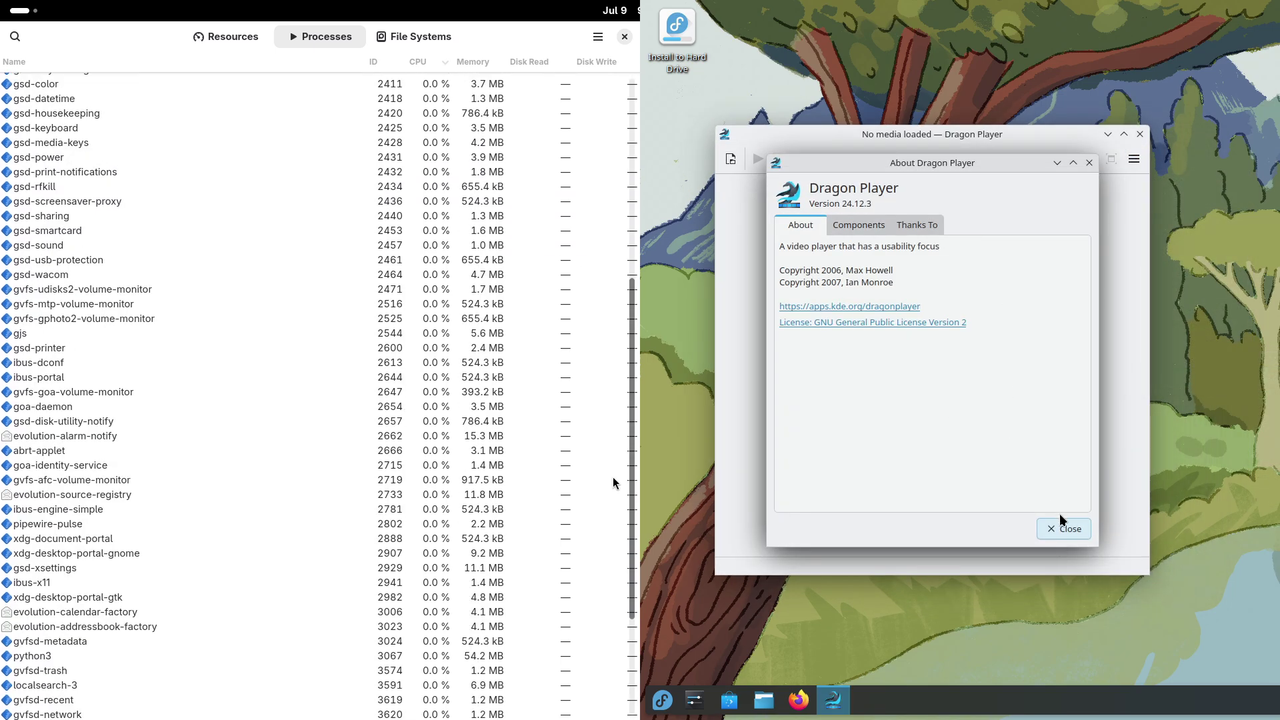
click(1069, 527)
click(1140, 134)
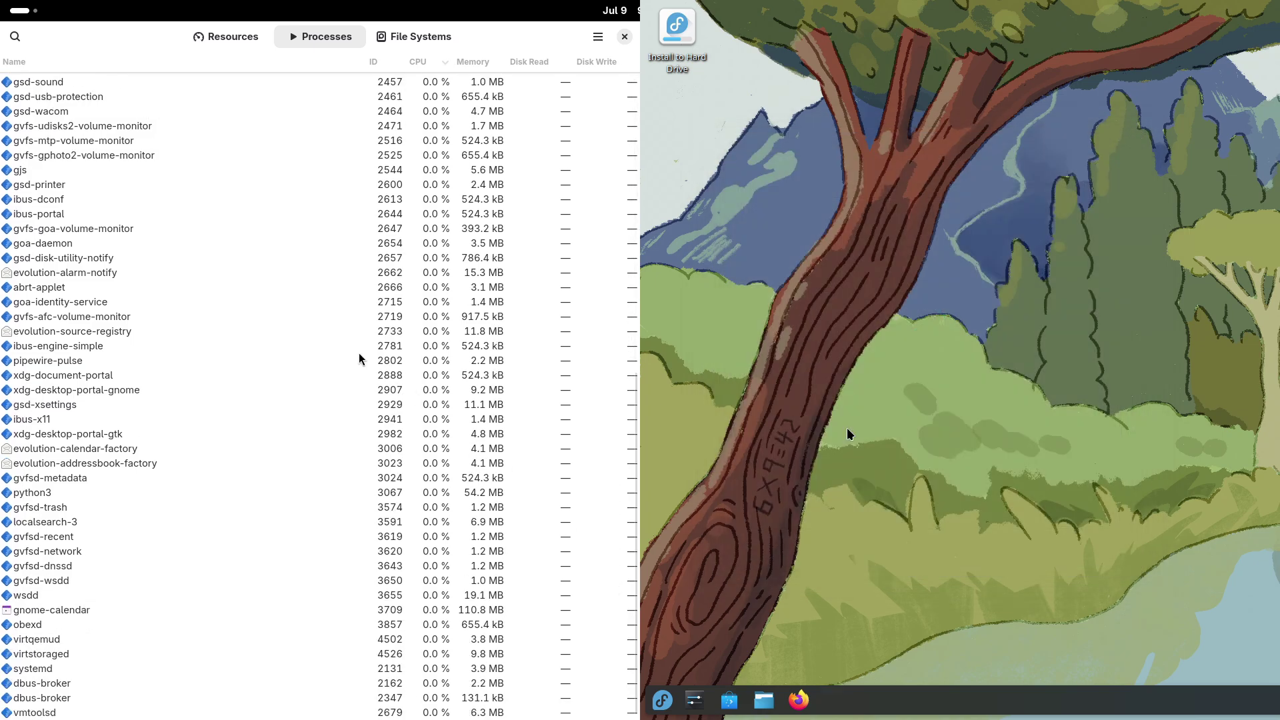
- Show System Monitor's resource graphs, launch Elisa from the KDE launcher, and view About KDE
click(664, 699)
click(242, 38)
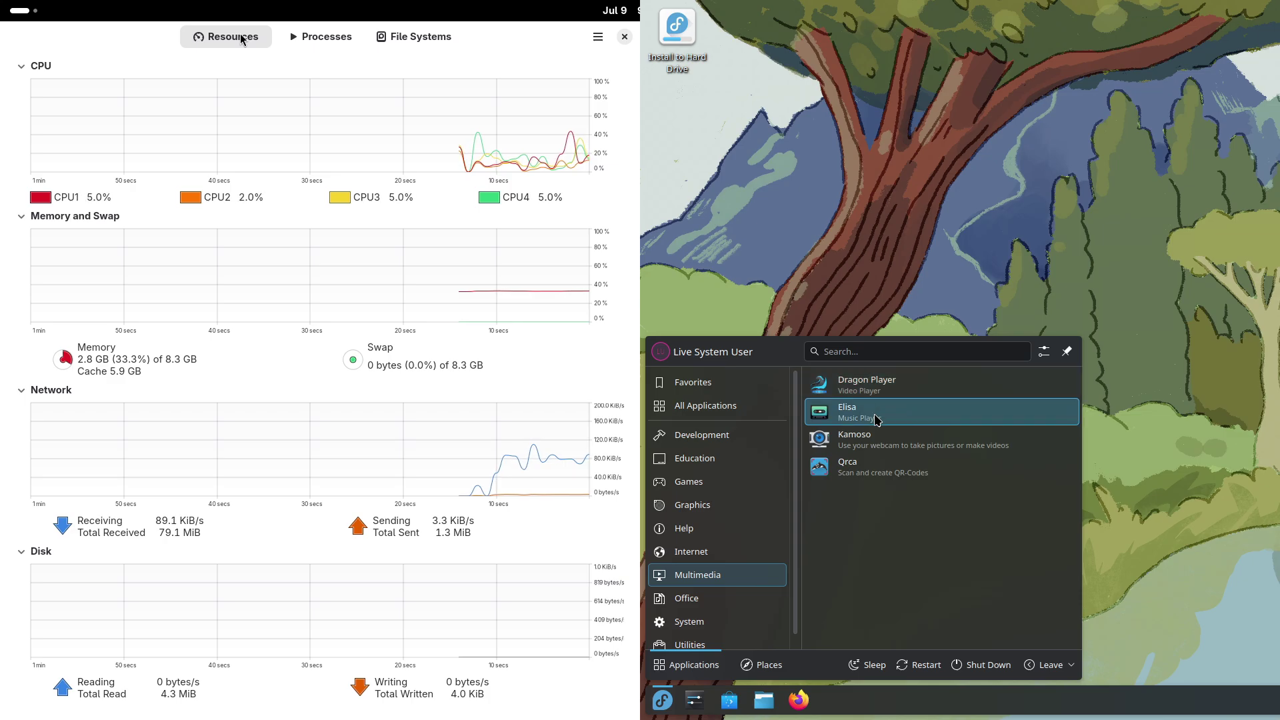
click(876, 417)
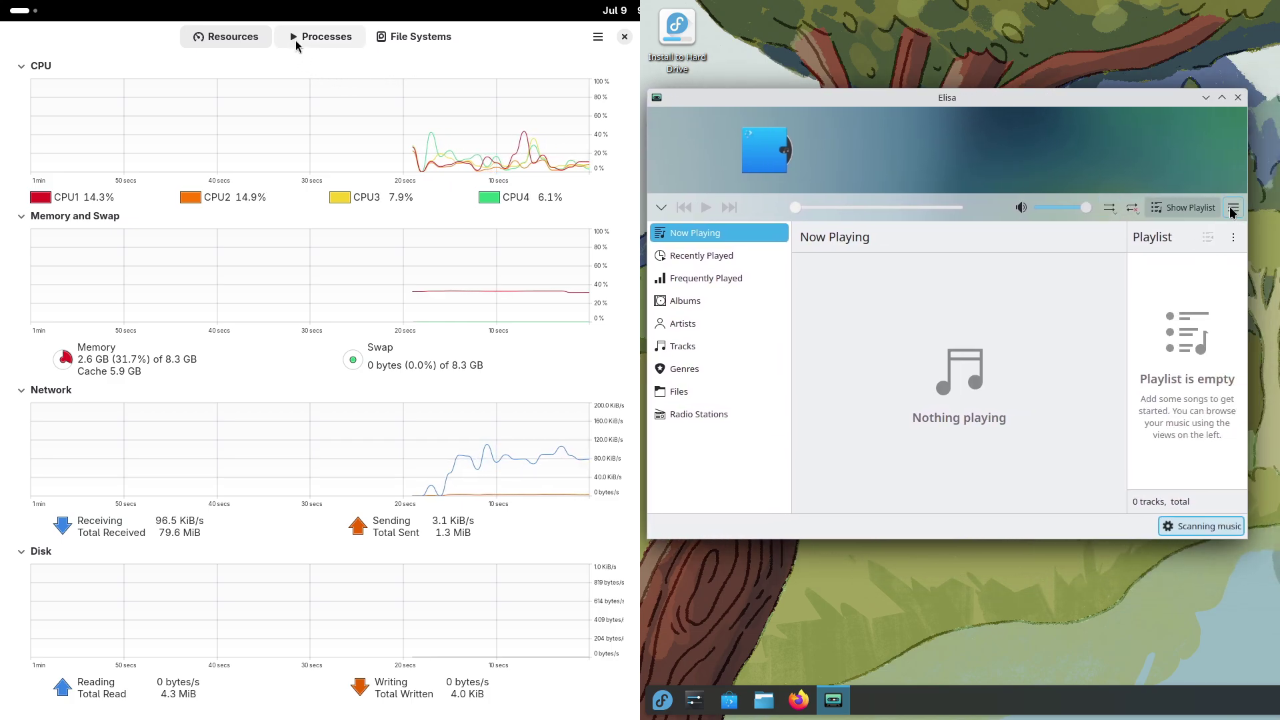
click(1233, 208)
click(297, 40)
- Check Elisa's version 24.12.3 in About Elisa, then close Elisa
click(1078, 381)
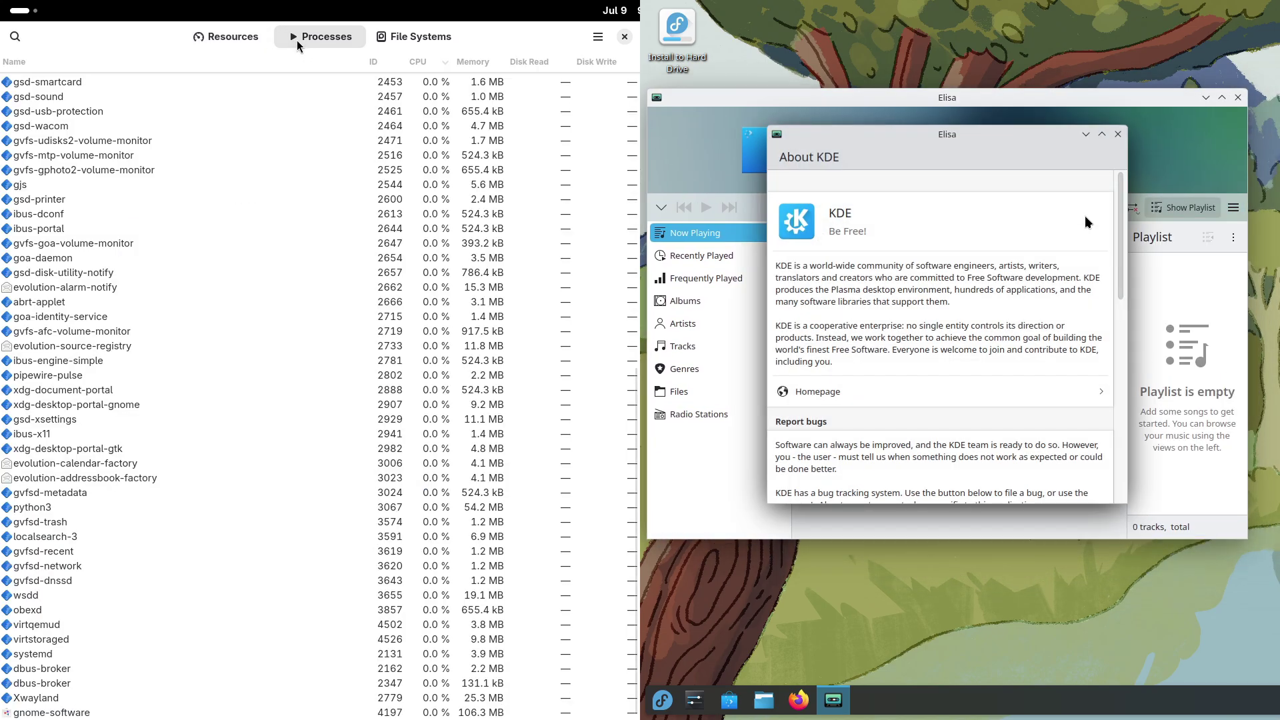
click(1117, 136)
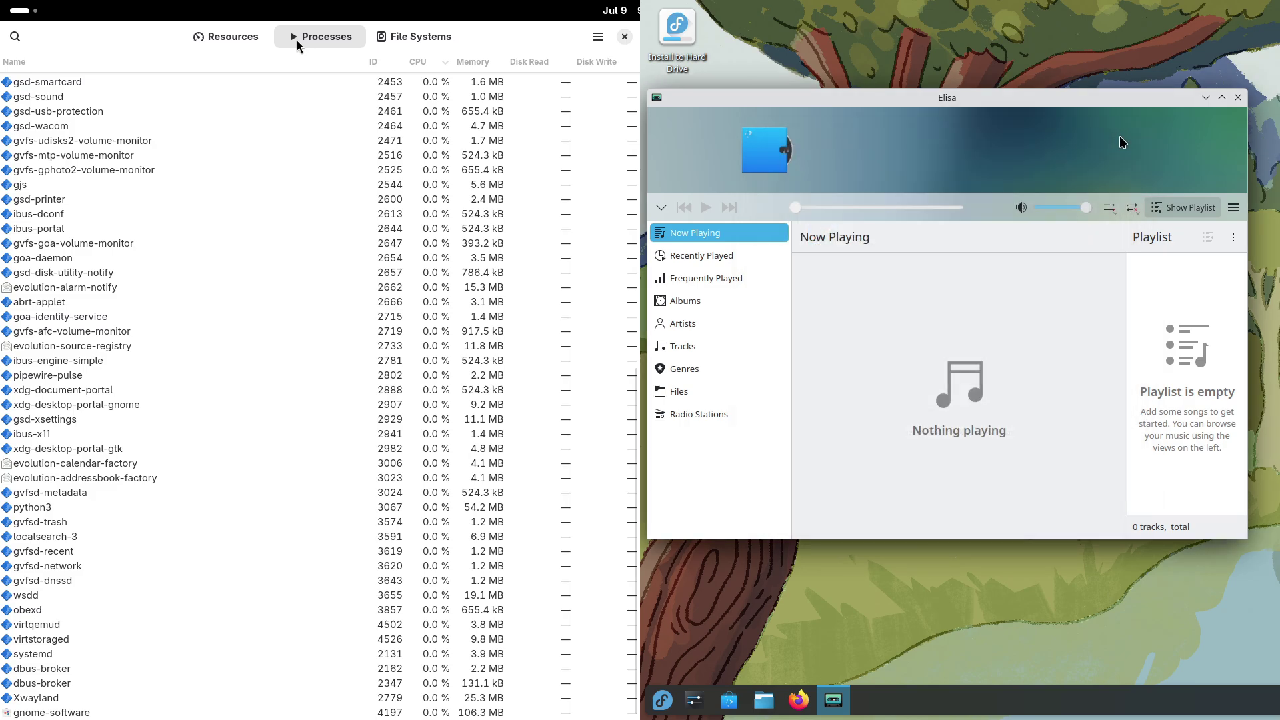
click(1233, 208)
click(1108, 365)
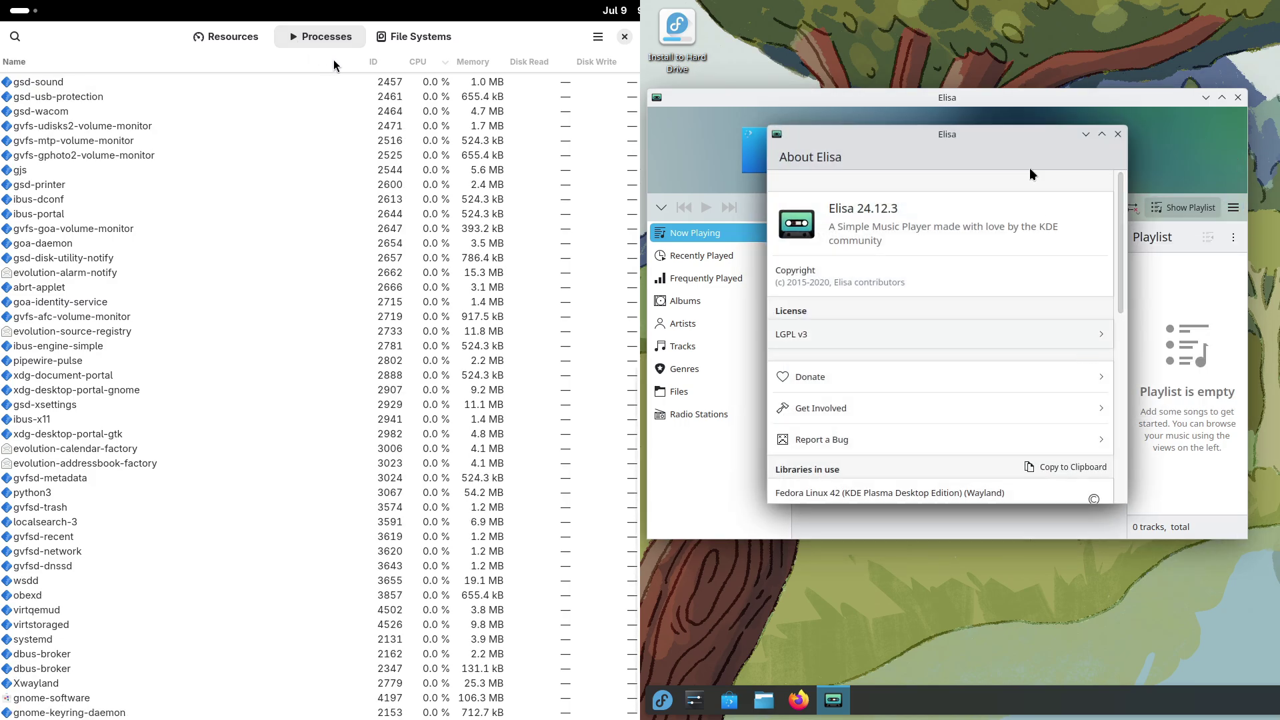
click(1119, 134)
click(246, 39)
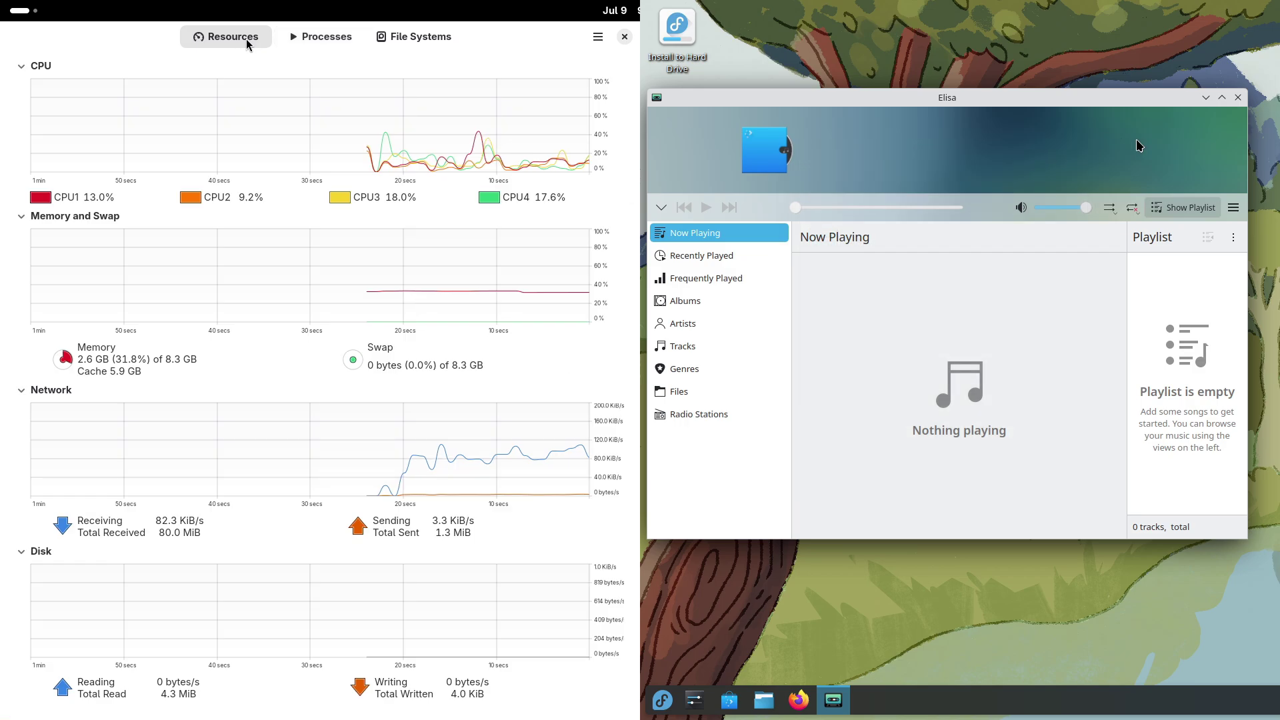
- Show System Monitor's mounted file systems and KDE's Multimedia applications list
click(1238, 97)
click(654, 704)
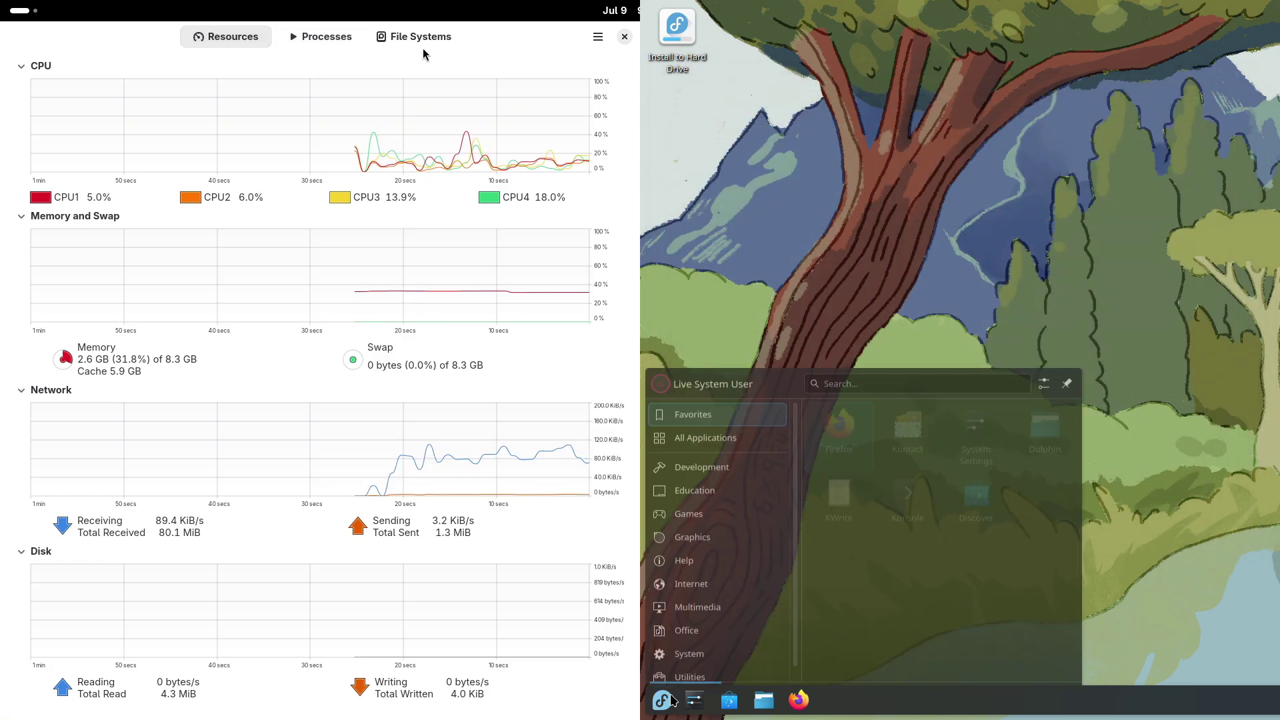
click(426, 42)
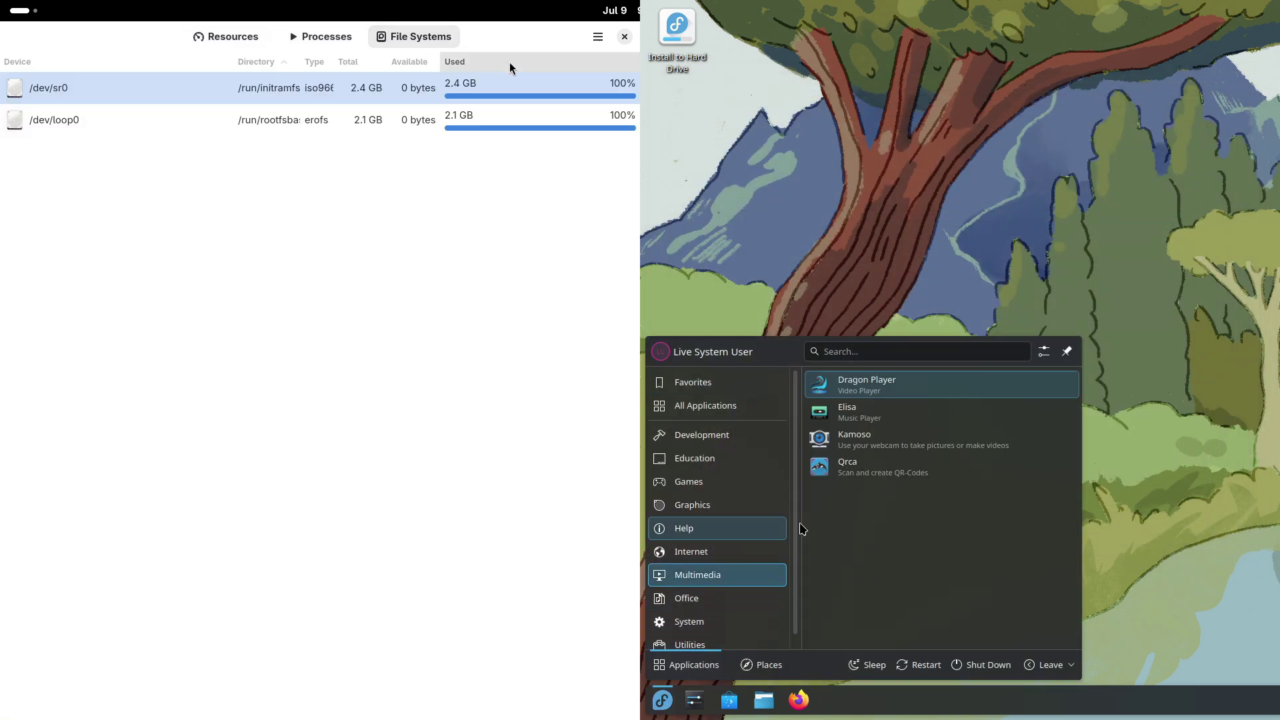
- Close System Monitor, launch Kamoso, and bring up the GNOME app grid
click(625, 37)
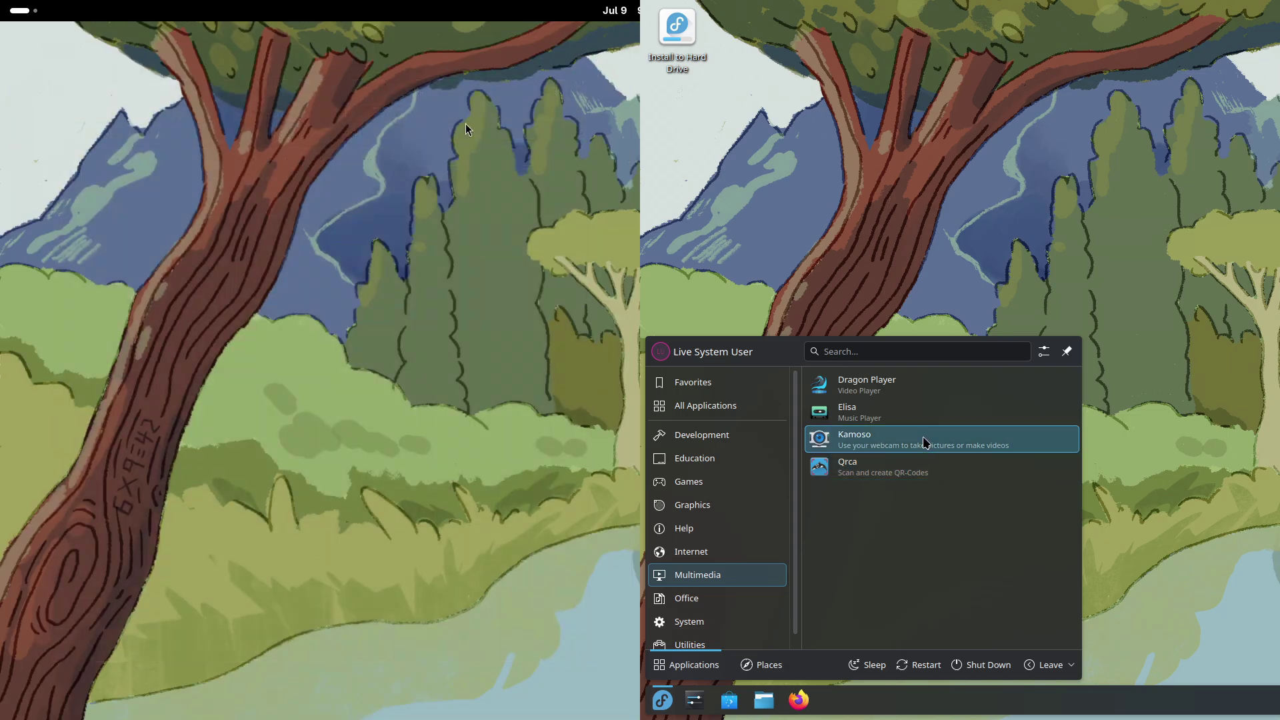
click(926, 441)
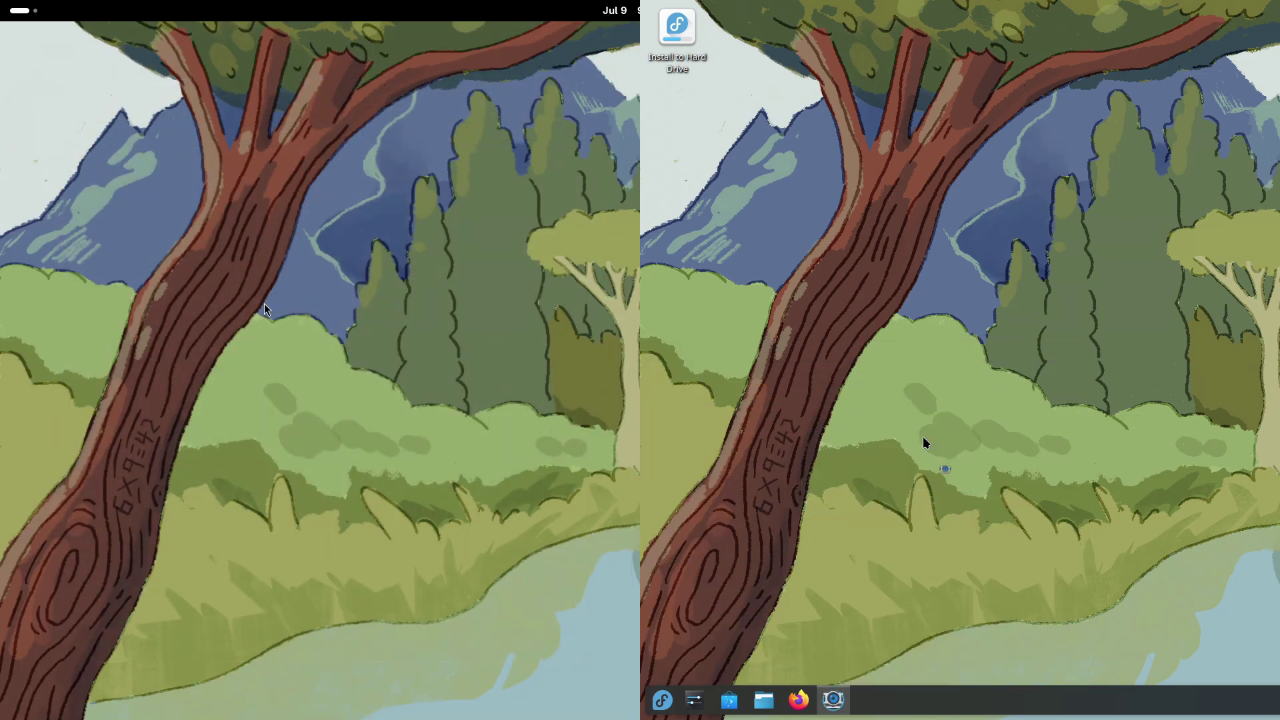
click(26, 12)
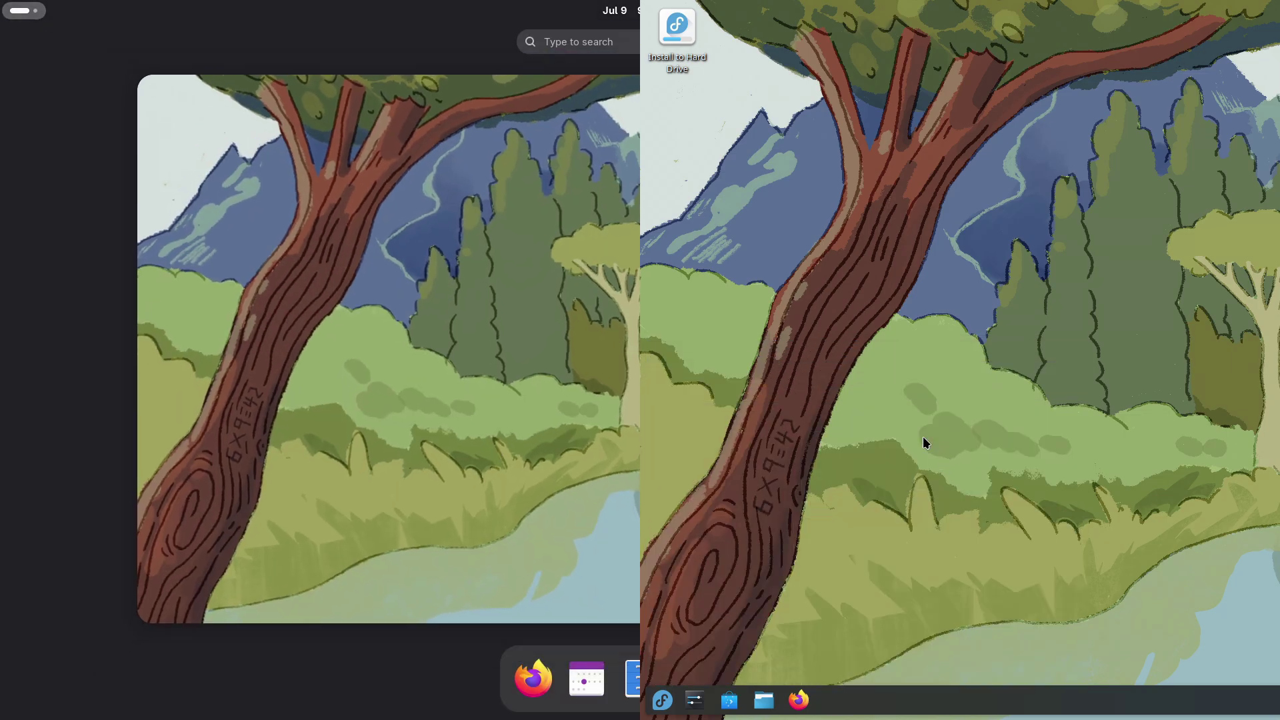
key(super+a)
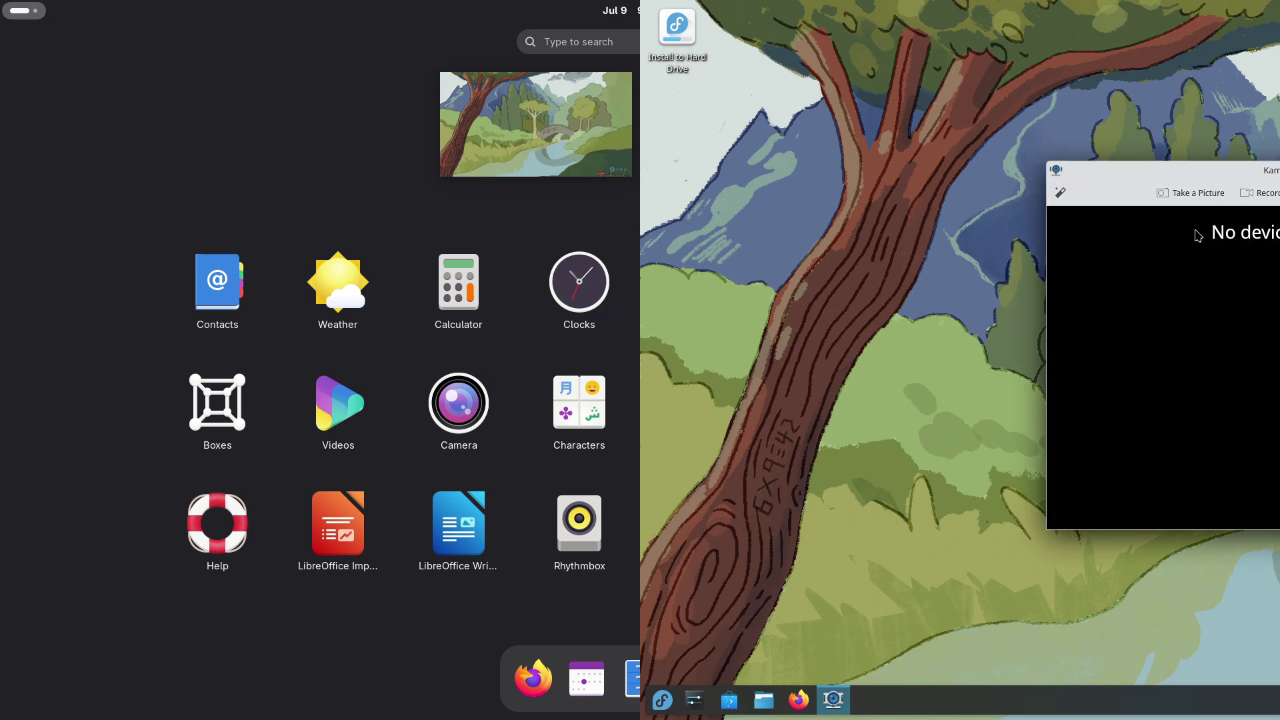
- Centre the Kamoso window, view its Configure Kamoso page, then close Kamoso
drag(1259, 181, 899, 164)
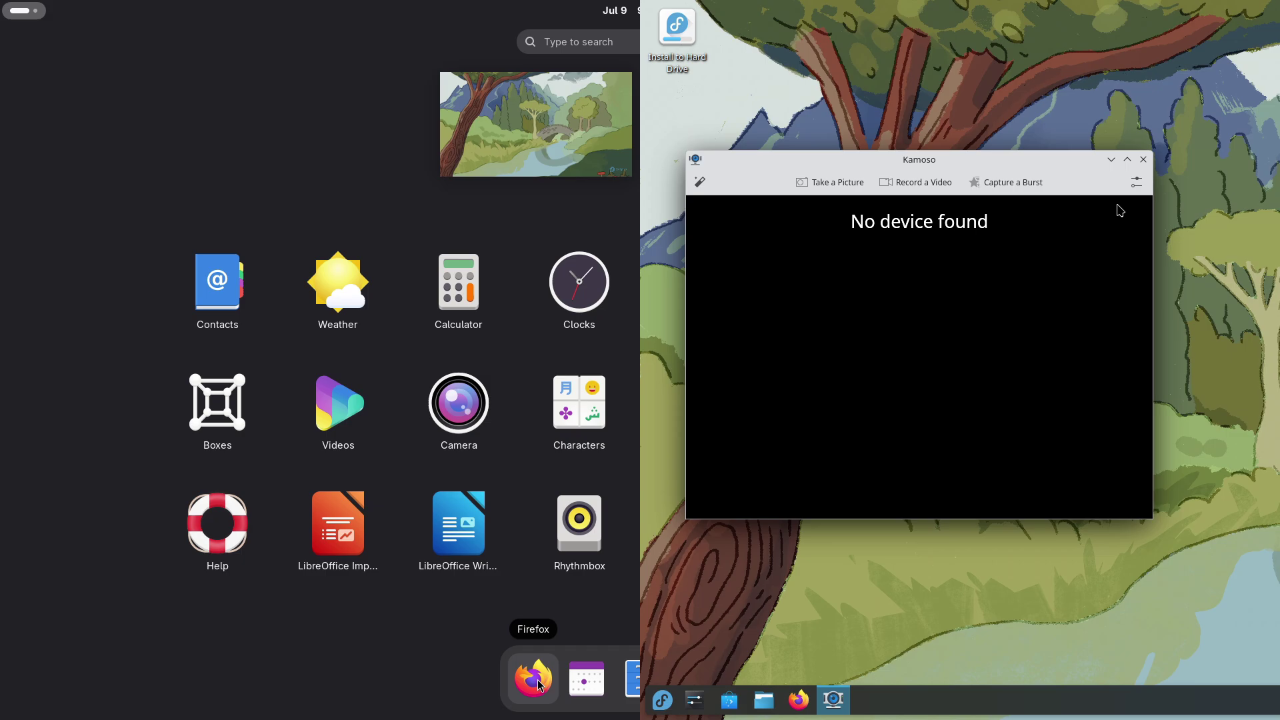
click(1137, 182)
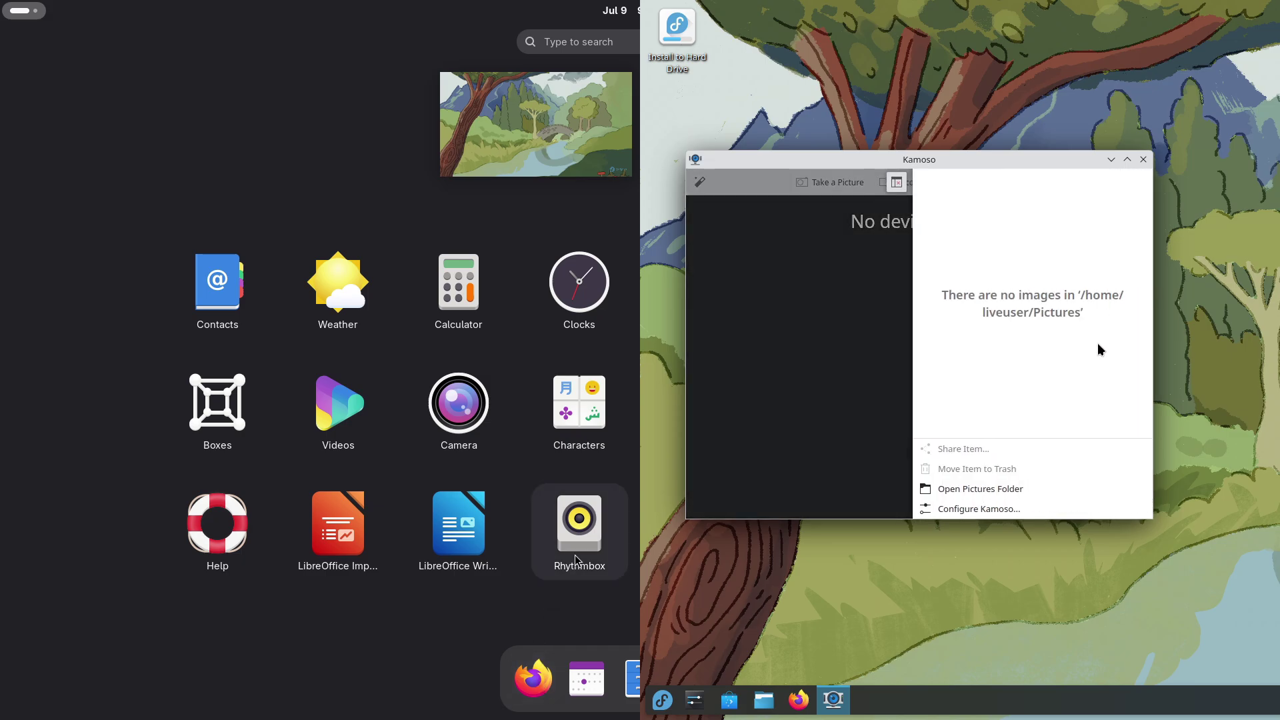
click(1006, 509)
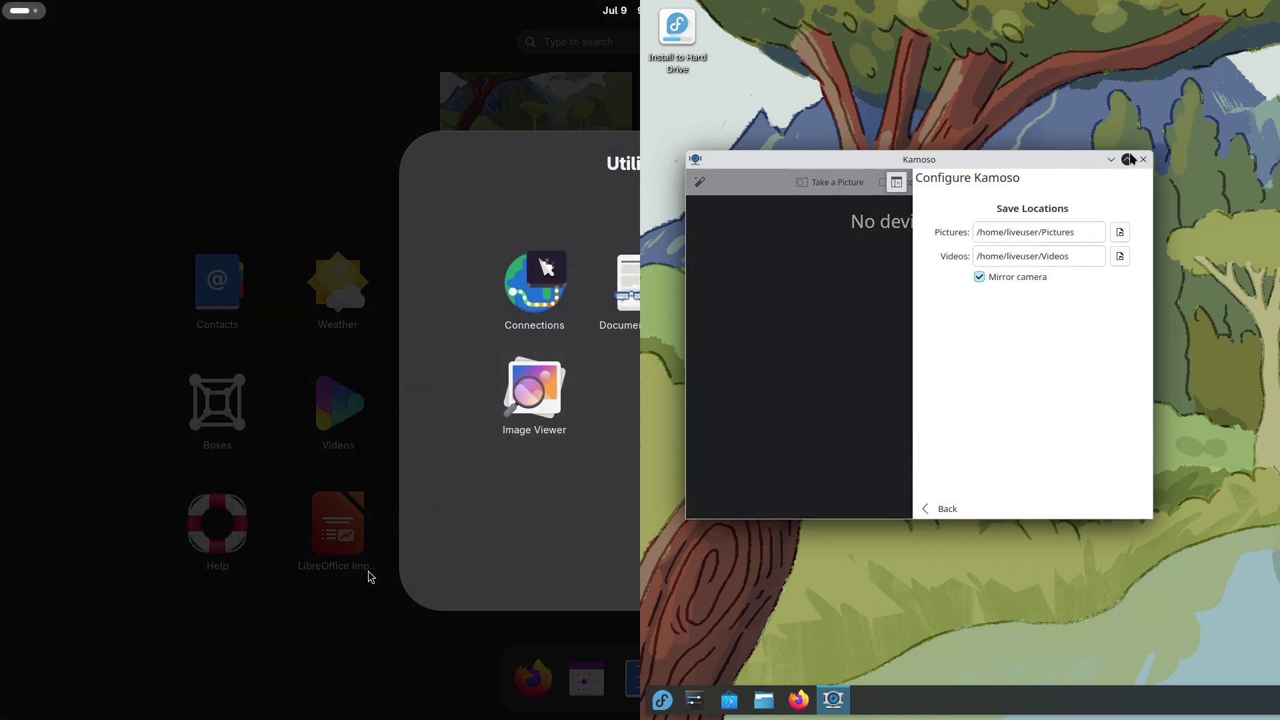
click(358, 594)
click(1144, 158)
- Launch GNOME Contacts with Local Address Book as the main address book
click(662, 699)
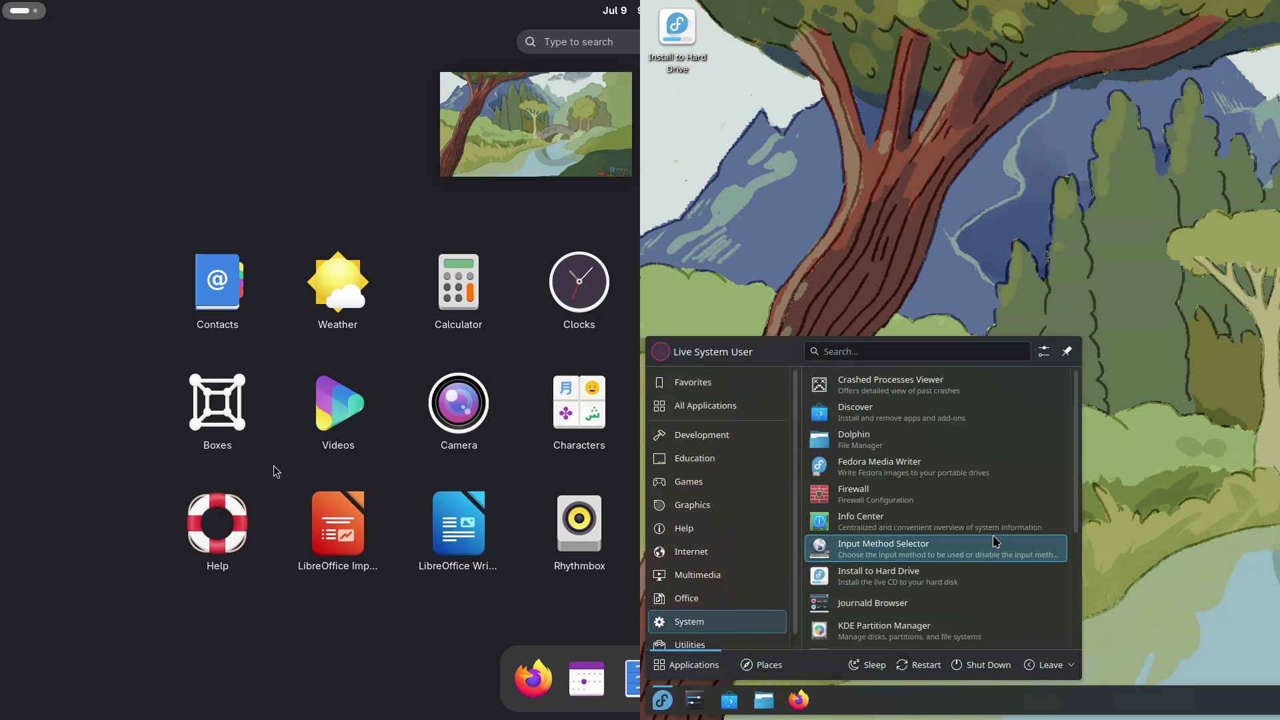
mouse_move(718, 634)
click(249, 315)
scroll(1070, 534, down, 5)
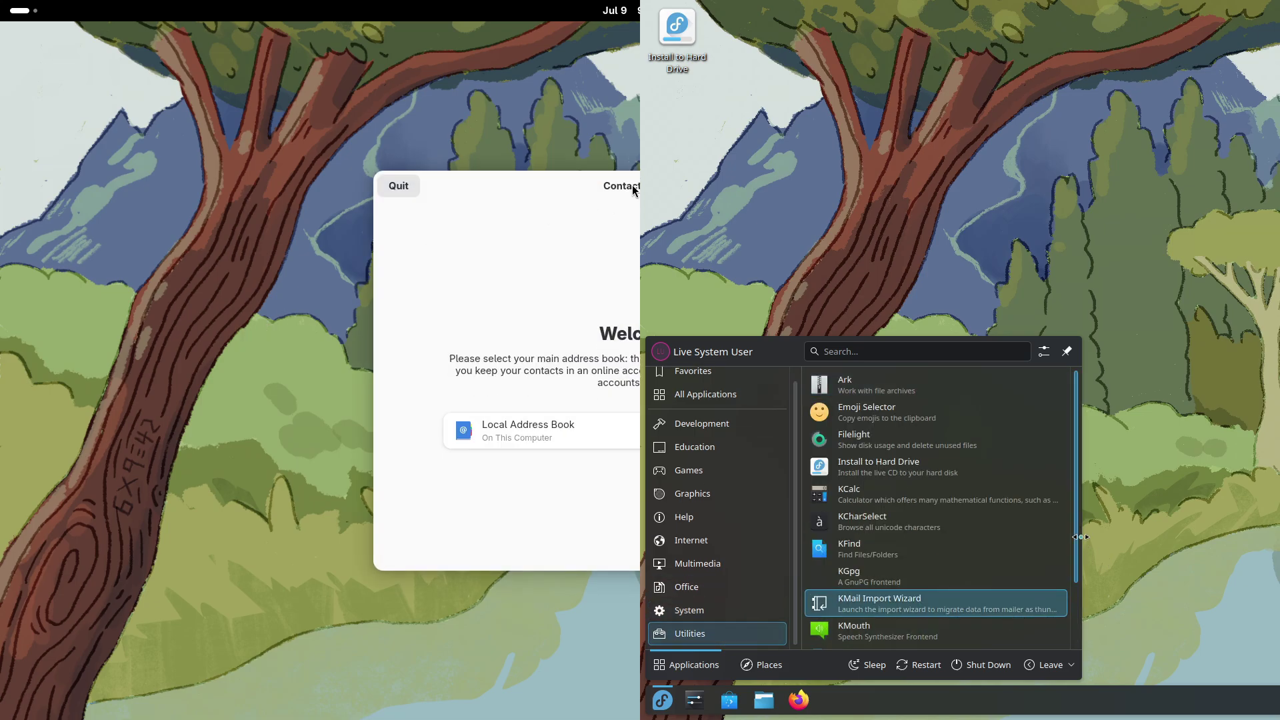
scroll(903, 587, down, 2)
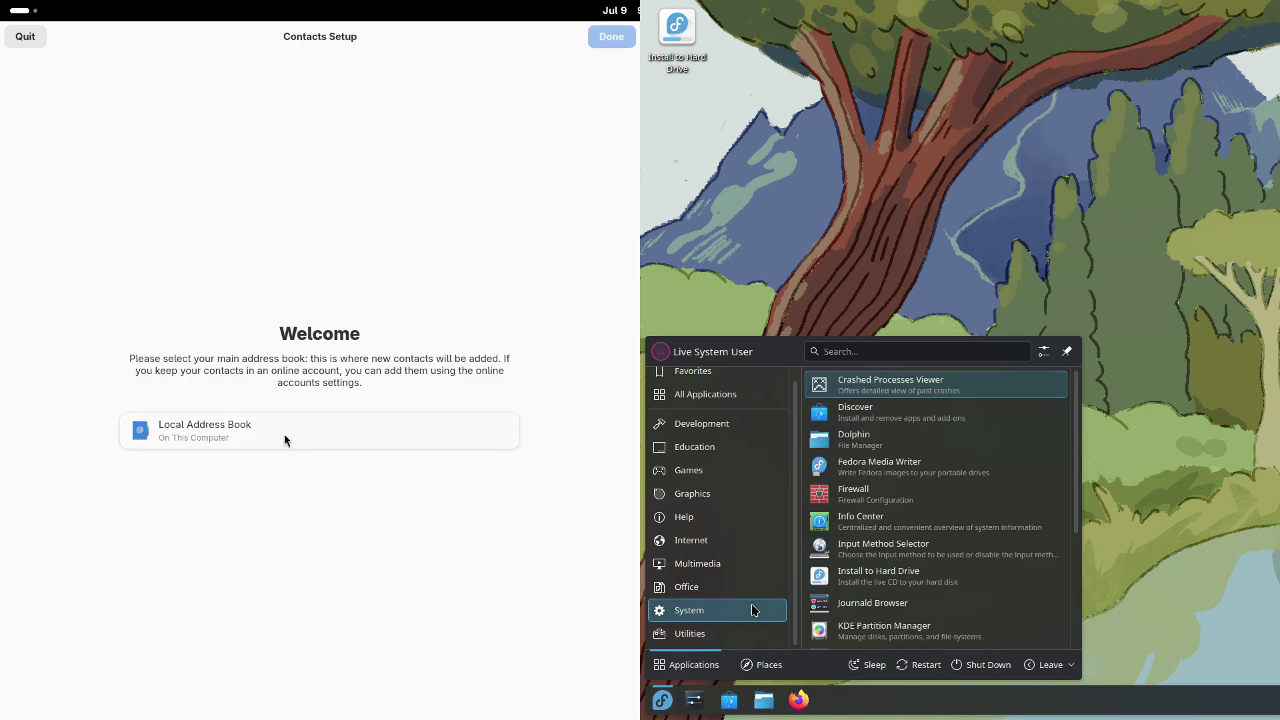
click(285, 435)
scroll(933, 520, down, 5)
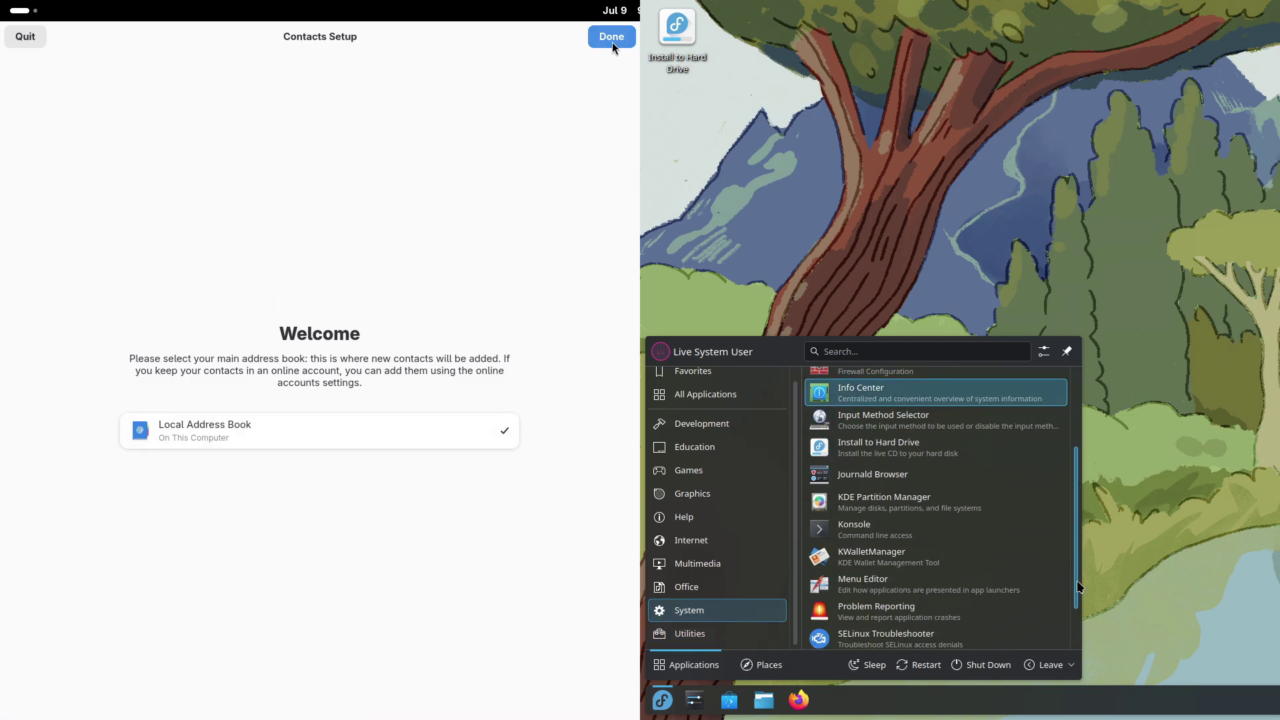
click(611, 37)
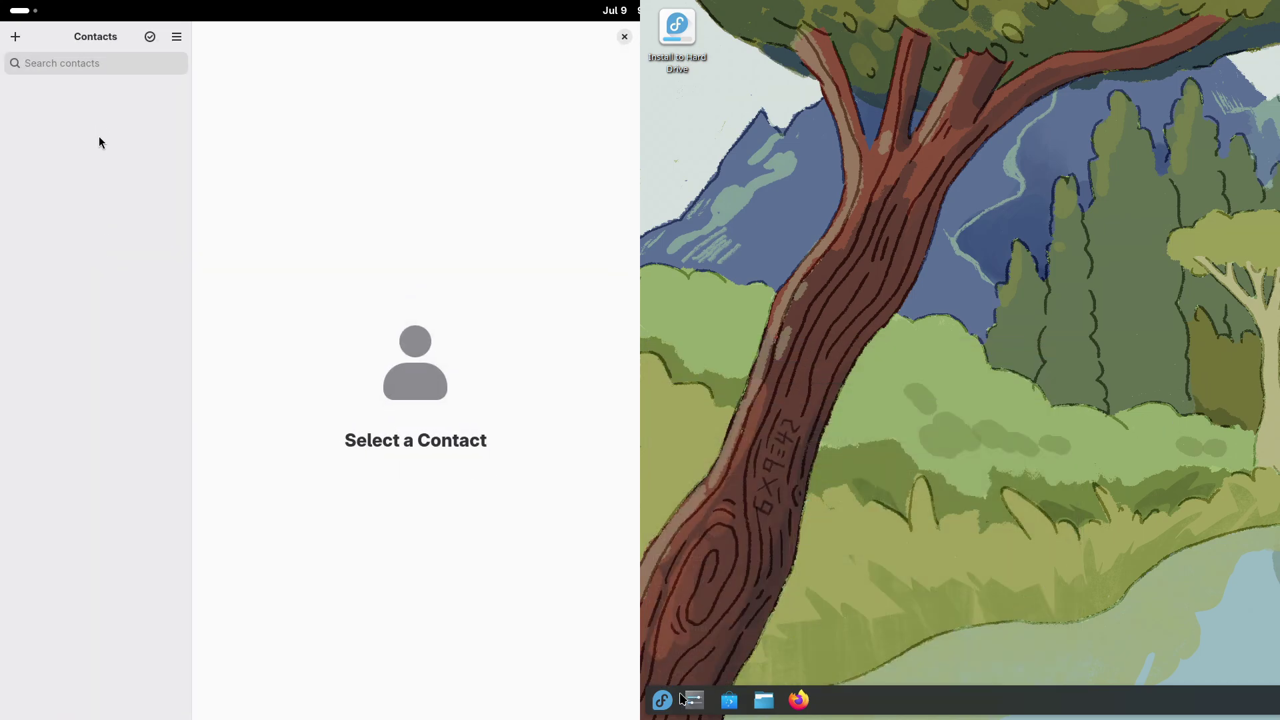
- Bring up KDE launcher options and view About Contacts showing version 48.0
right_click(666, 701)
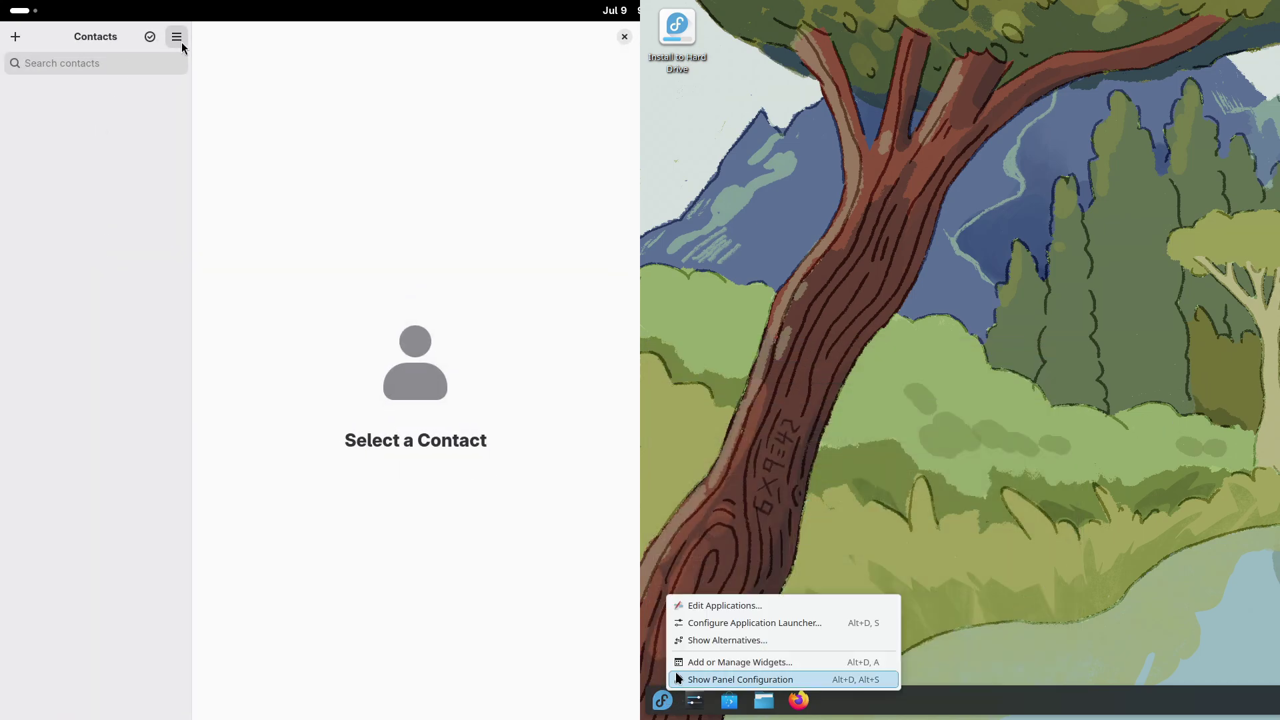
click(181, 42)
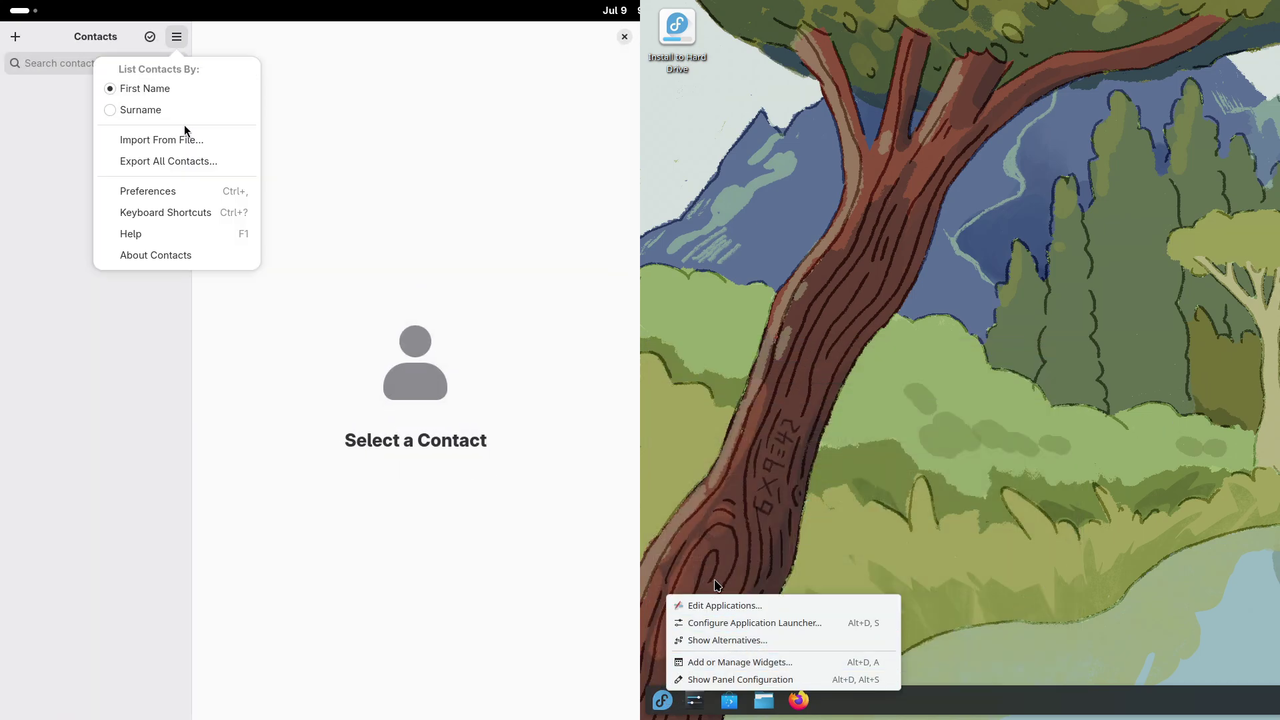
click(175, 254)
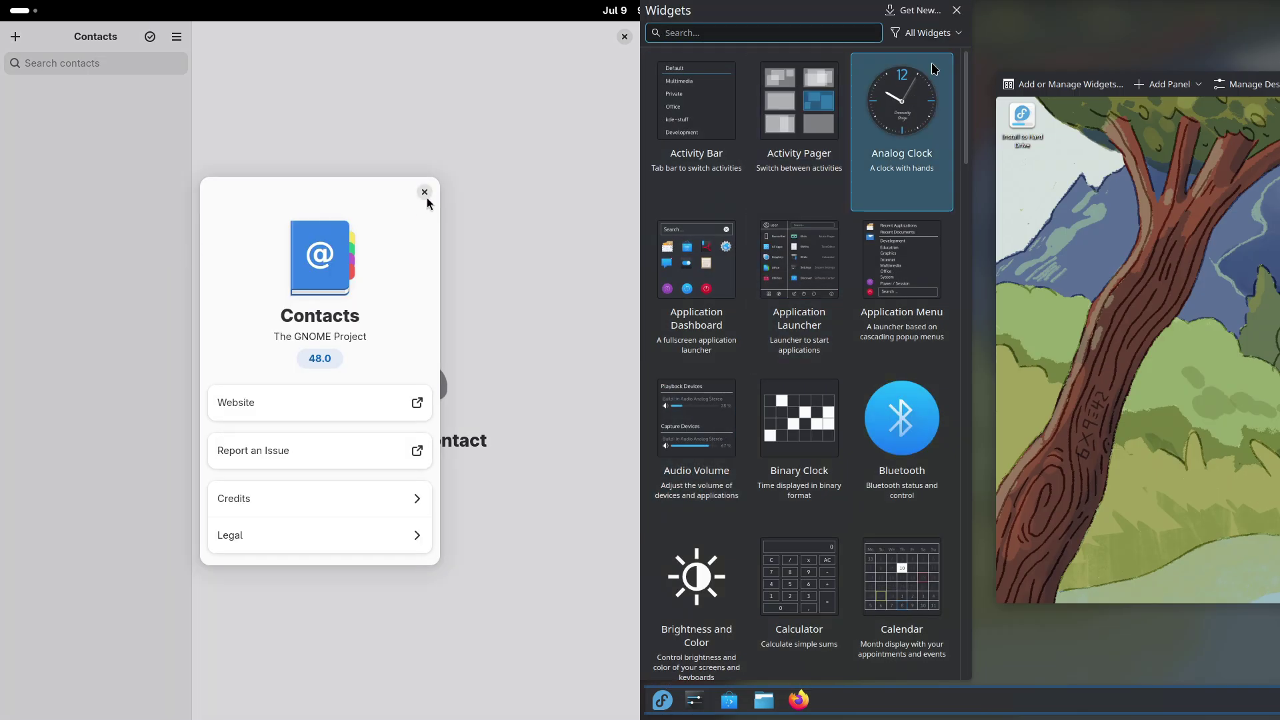
click(961, 37)
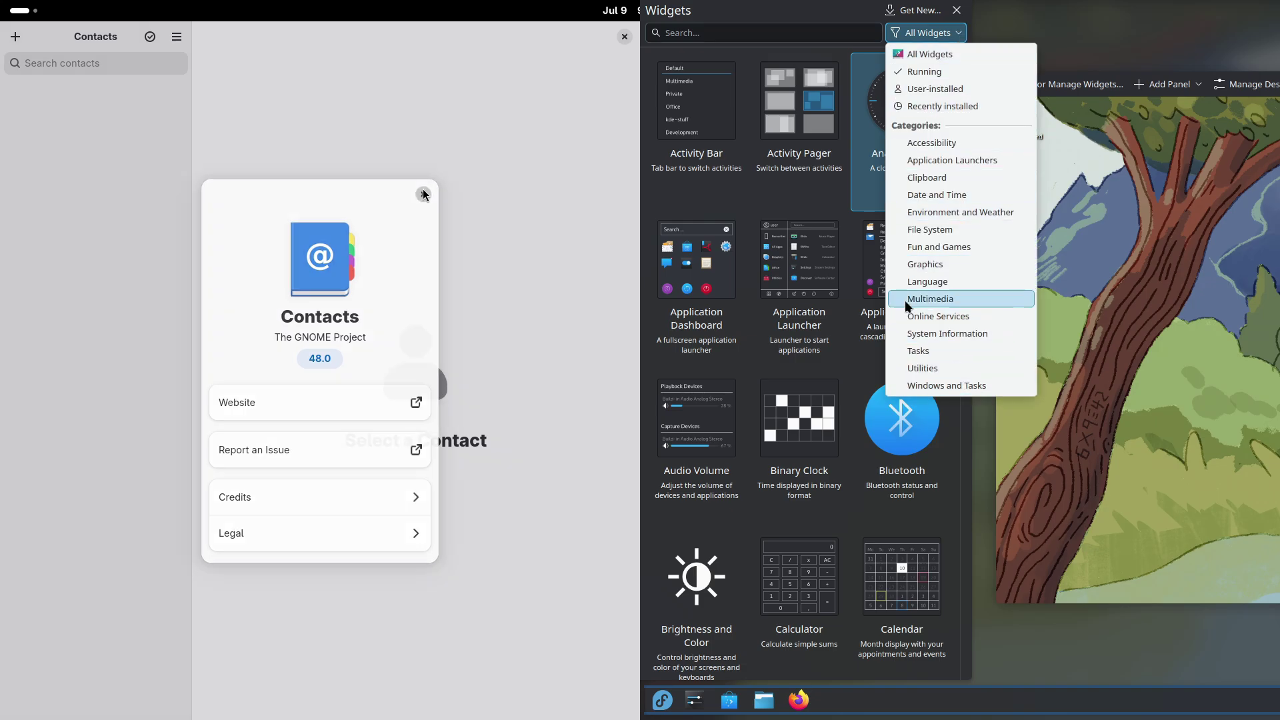
- Close the Plasma widgets browser and the Contacts window
click(425, 193)
click(1001, 30)
click(1011, 80)
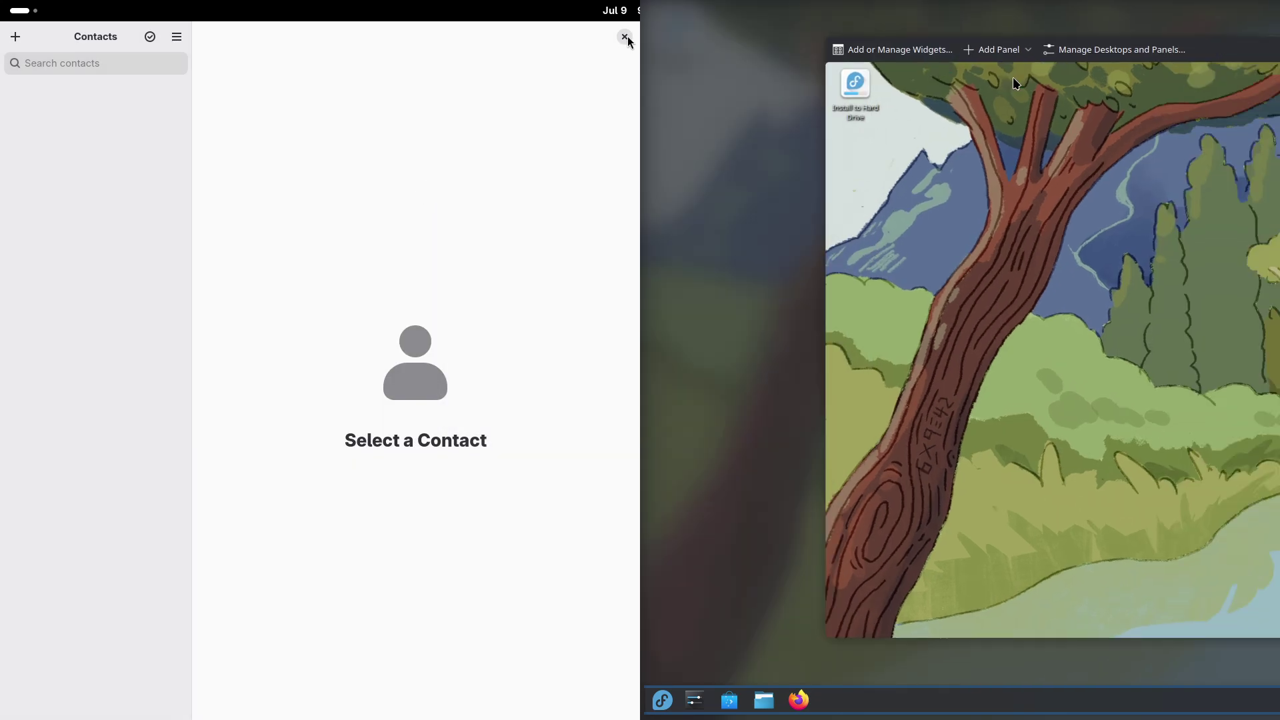
click(624, 37)
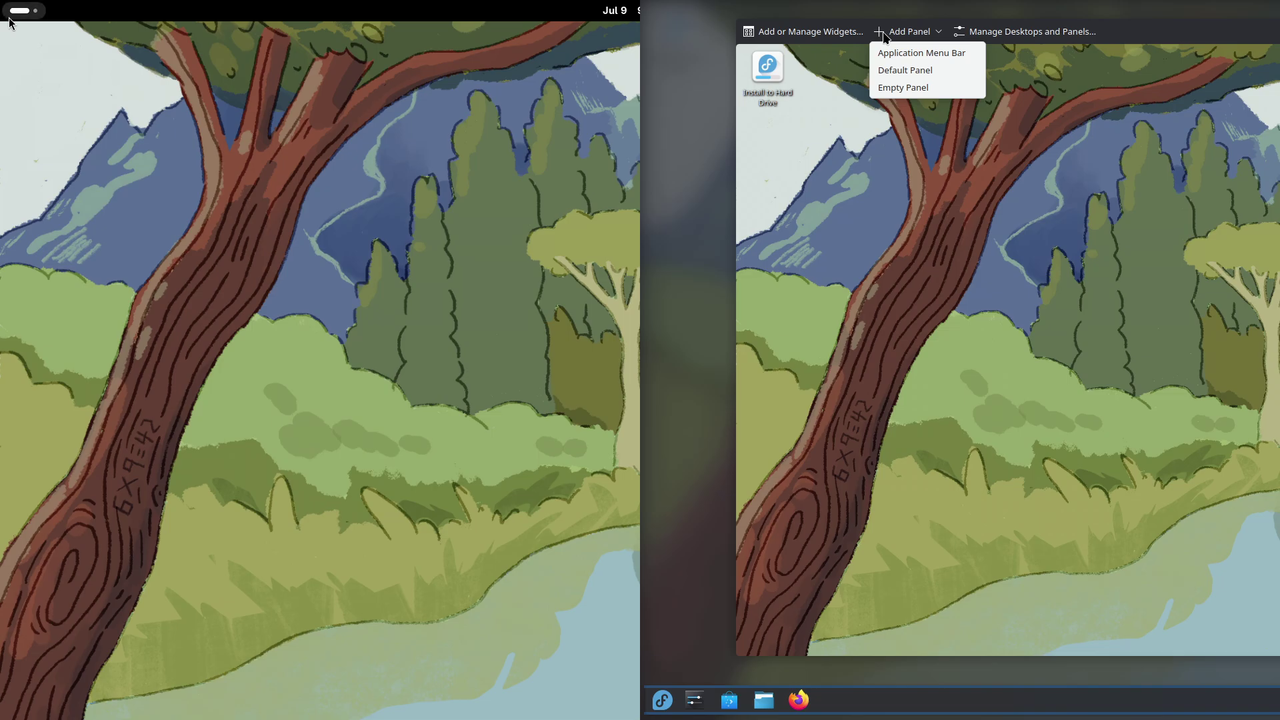
- Show the GNOME app grid, exit Plasma edit mode, and open KDE launcher Favorites
key(super)
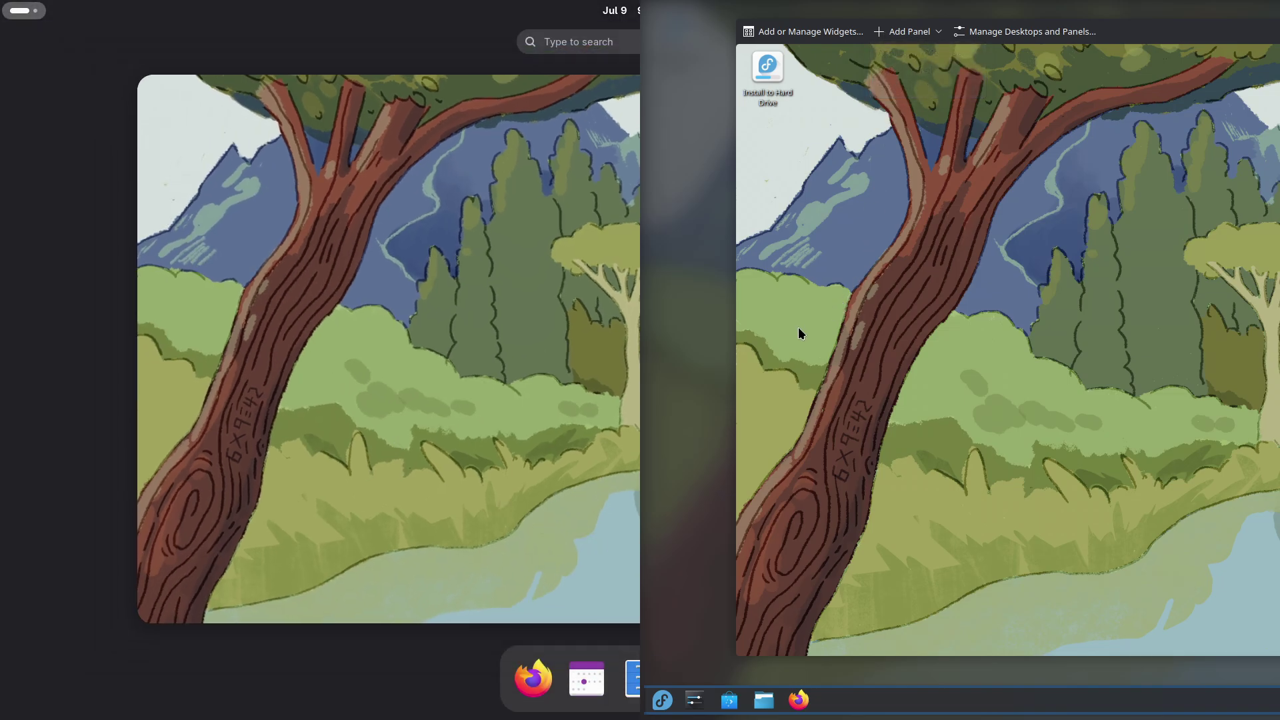
key(super)
click(978, 407)
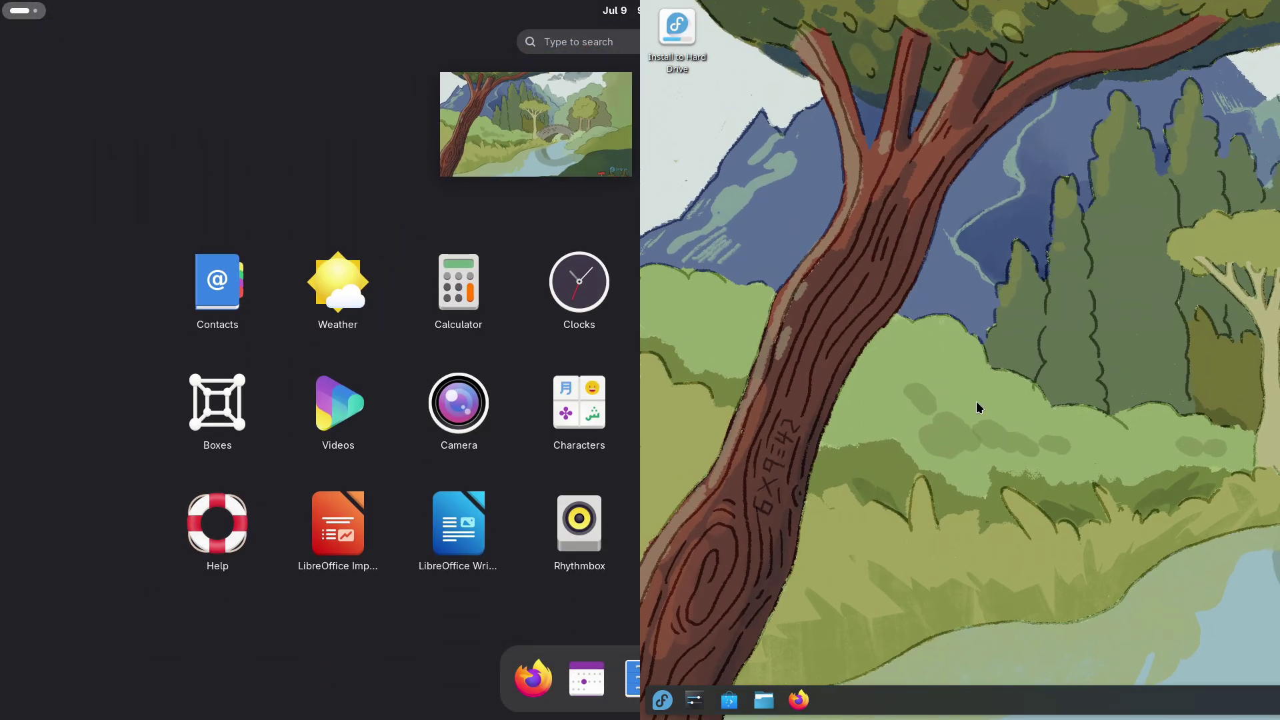
click(662, 701)
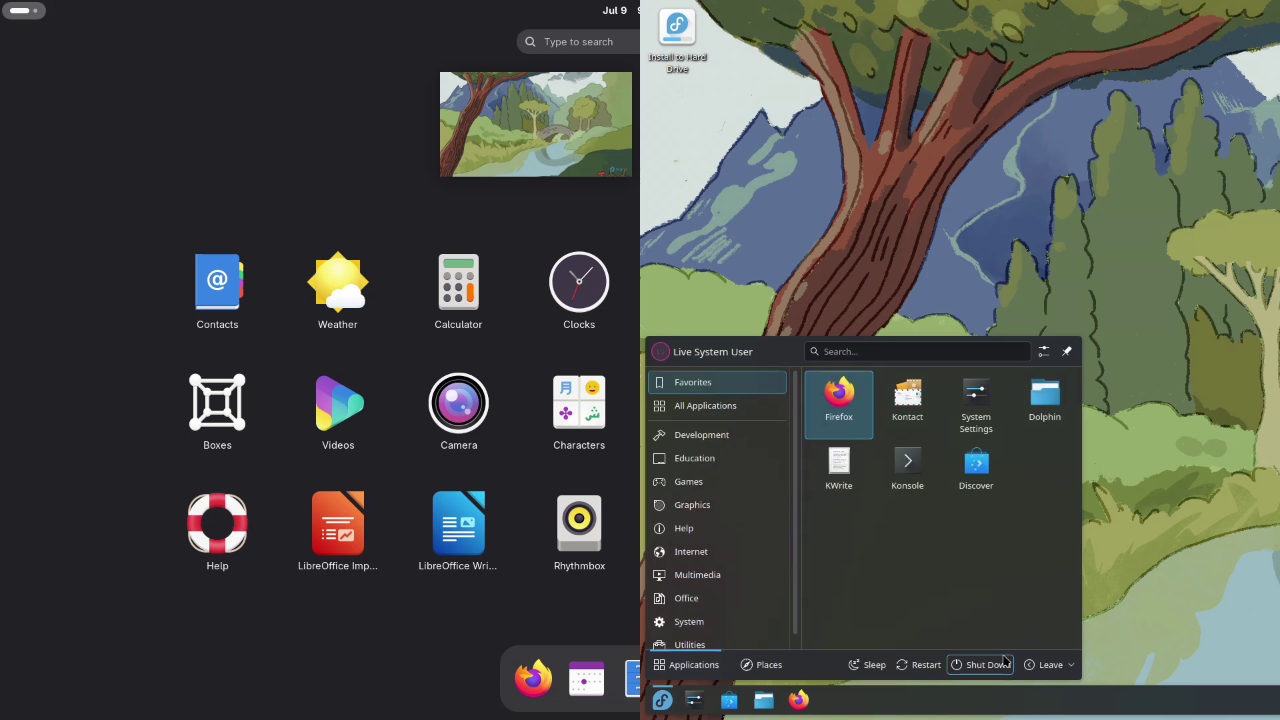